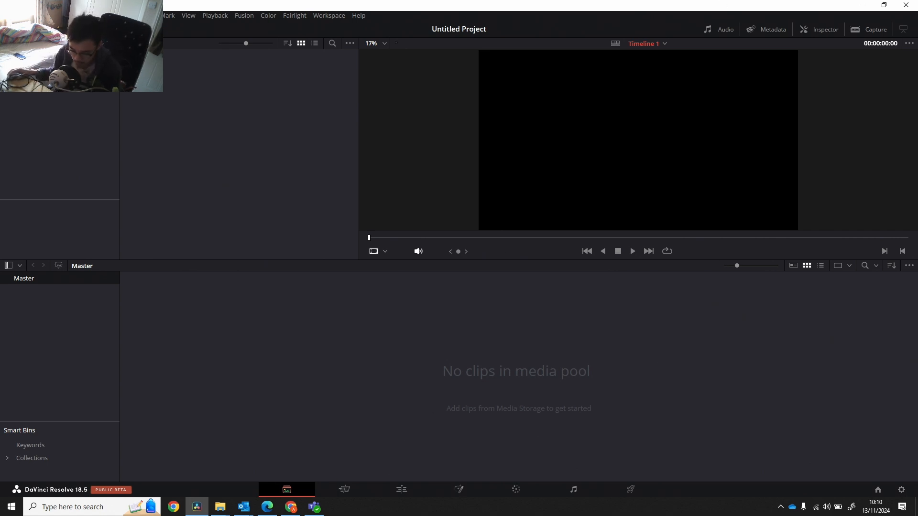
# Import clip1.mov through clip5.mov from File Explorer's Colour workshop folder into the Master bin of the DaVinci Resolve media pool.
pyautogui.moveTo(220, 507)
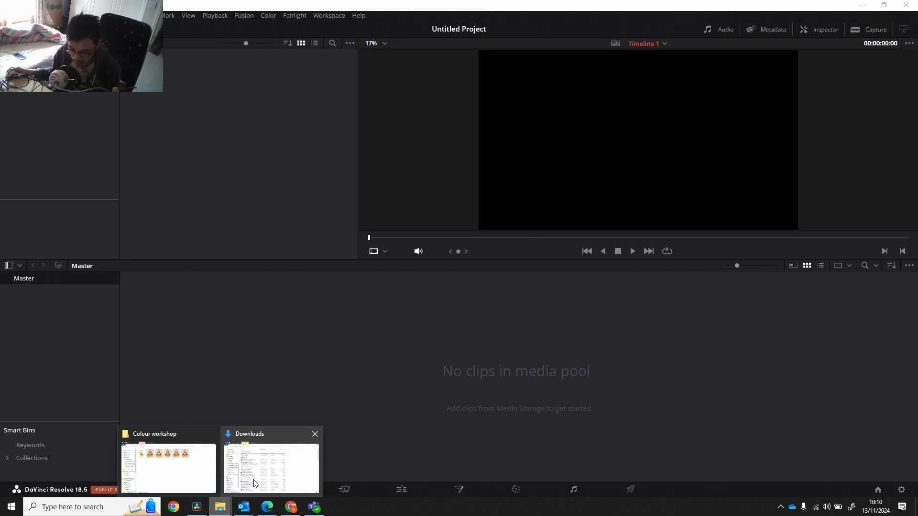
pyautogui.click(168, 468)
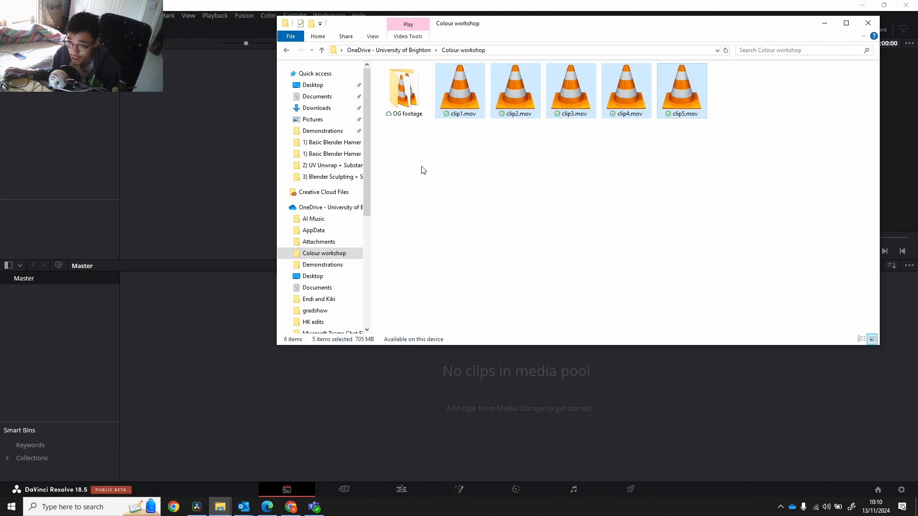
pyautogui.moveTo(462, 146); pyautogui.dragTo(697, 91)
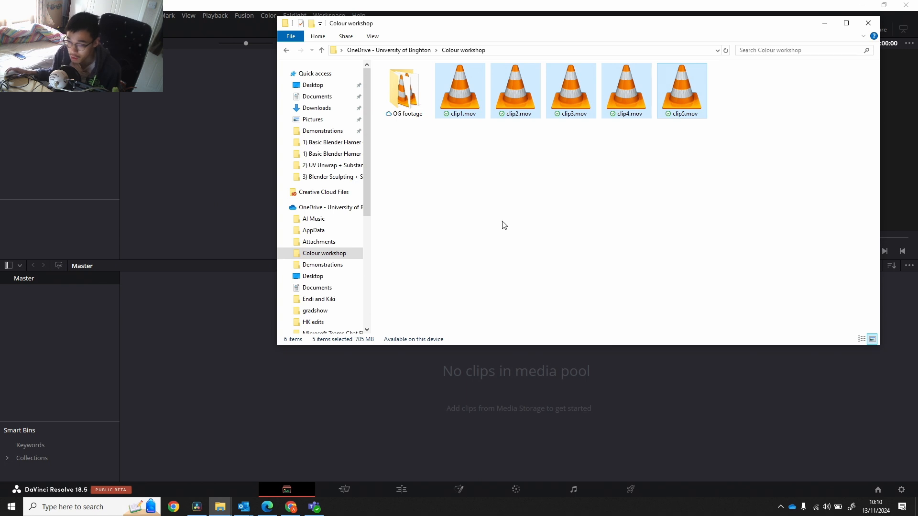
pyautogui.moveTo(511, 102); pyautogui.dragTo(329, 402)
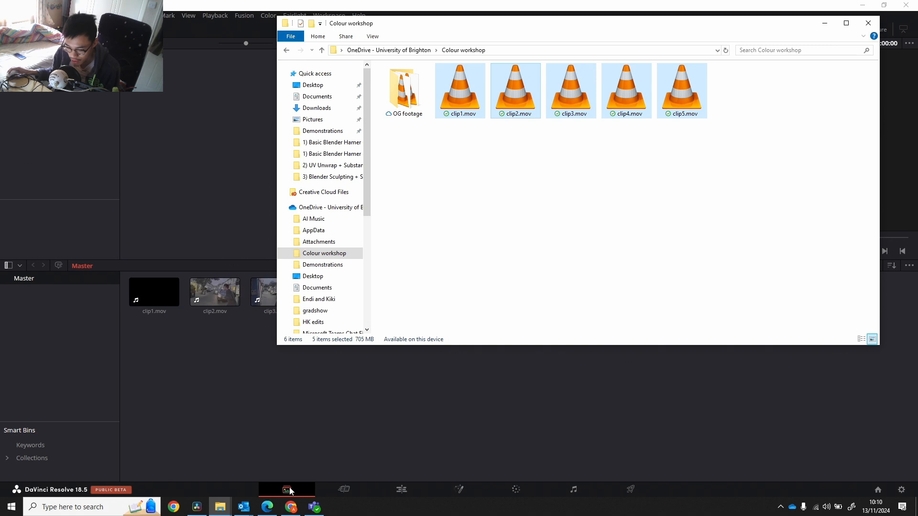
pyautogui.click(282, 426)
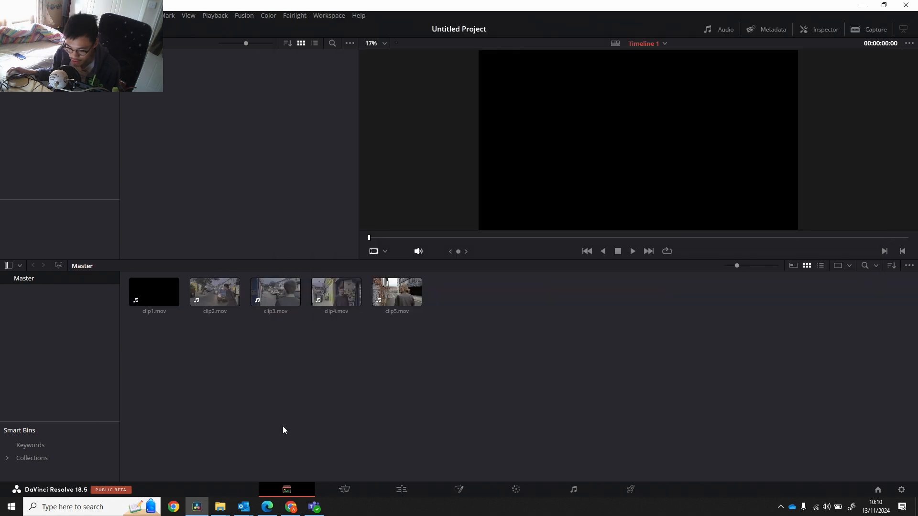
# Switch back and forth between the Cut and Edit pages to compare their workspace layouts.
pyautogui.click(344, 490)
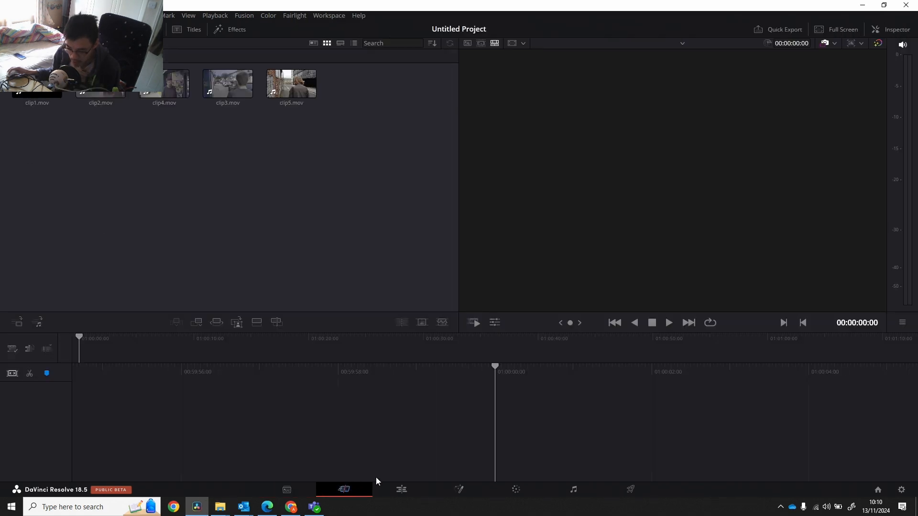
pyautogui.click(401, 491)
pyautogui.click(361, 490)
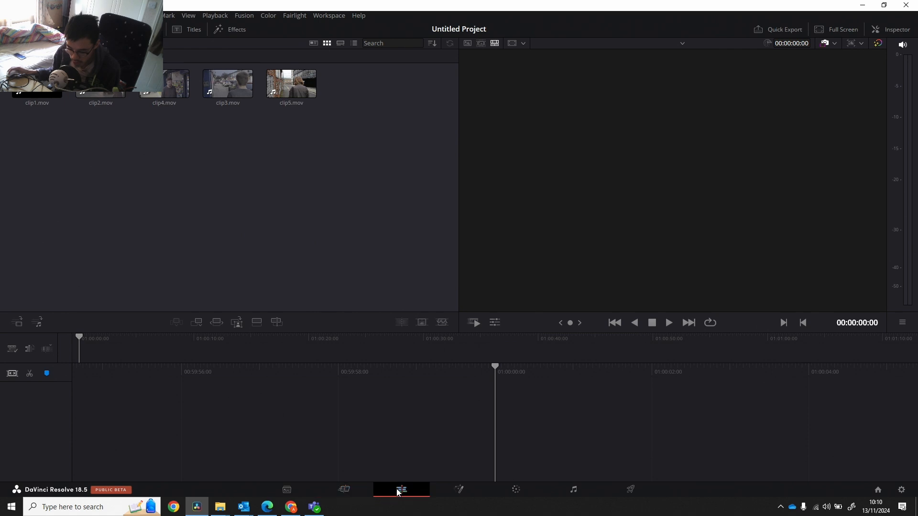
pyautogui.click(401, 491)
pyautogui.click(358, 490)
pyautogui.click(401, 491)
pyautogui.click(352, 489)
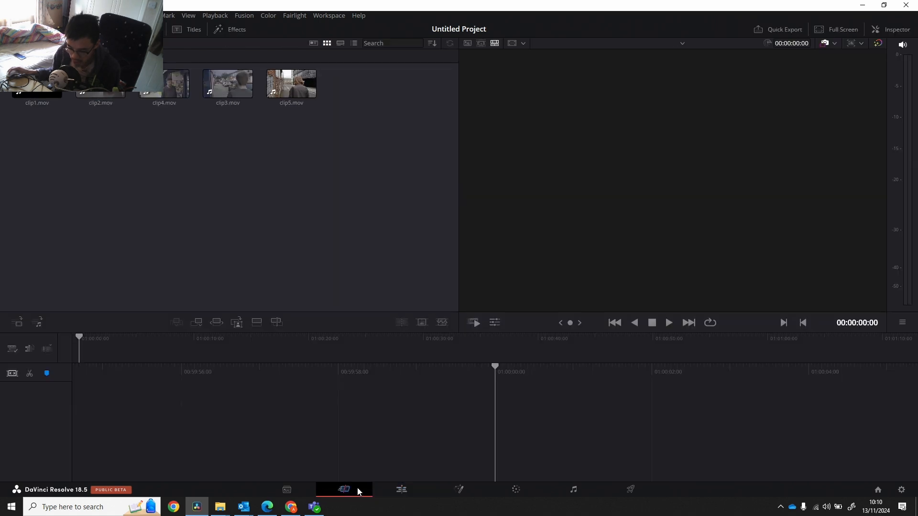
pyautogui.click(399, 490)
pyautogui.click(358, 489)
pyautogui.click(396, 490)
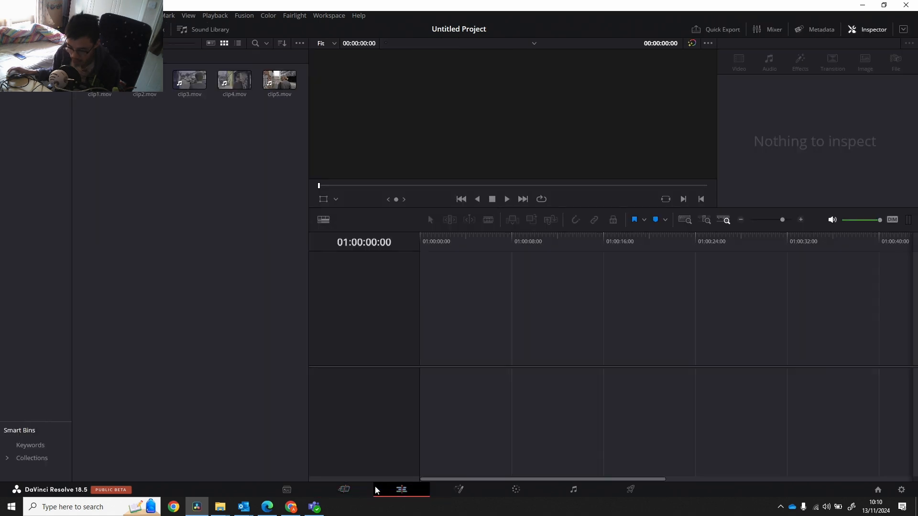
pyautogui.click(358, 490)
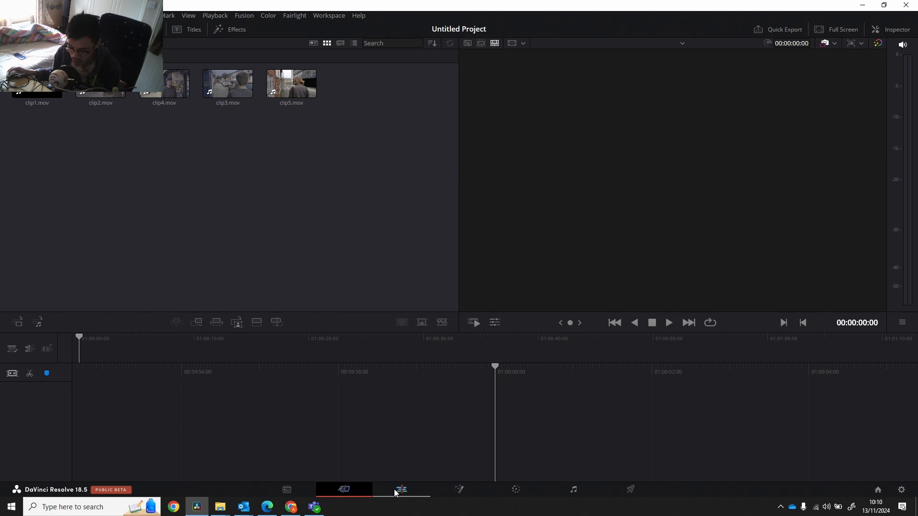
pyautogui.click(401, 490)
pyautogui.click(356, 489)
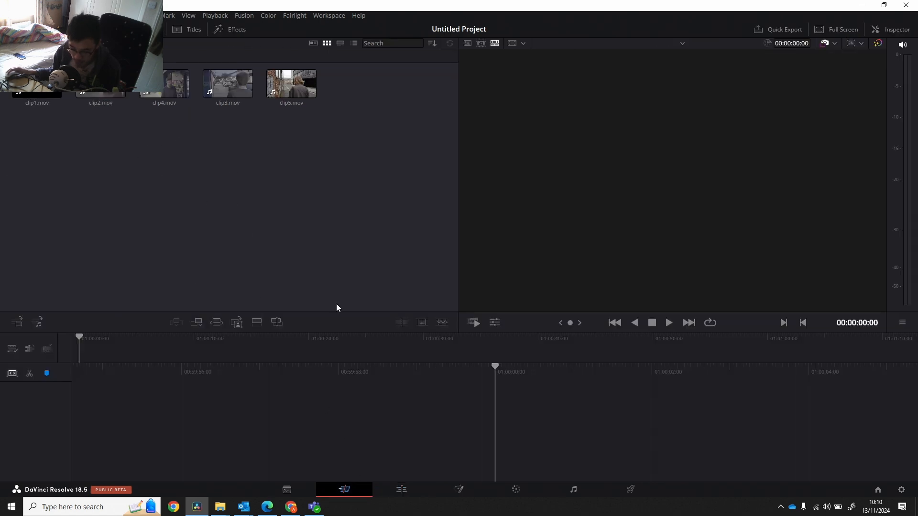
pyautogui.click(401, 490)
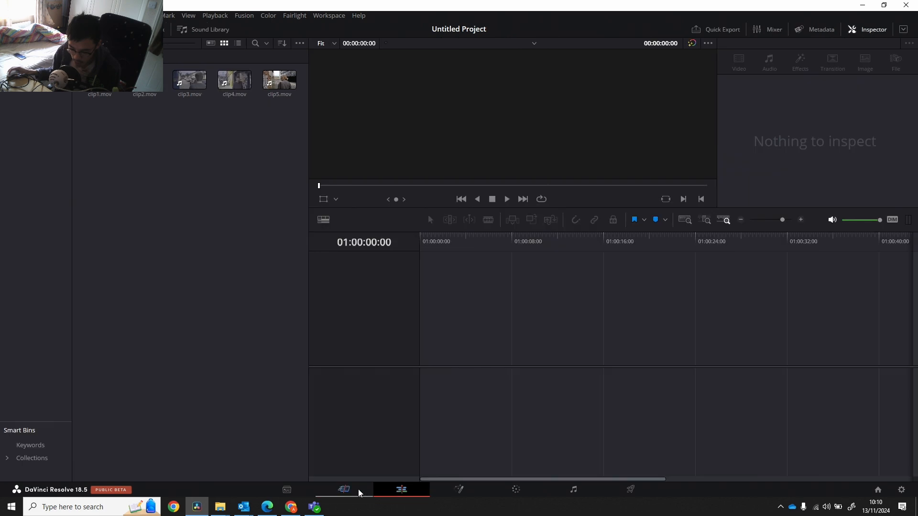
pyautogui.click(358, 491)
pyautogui.click(388, 489)
pyautogui.click(356, 490)
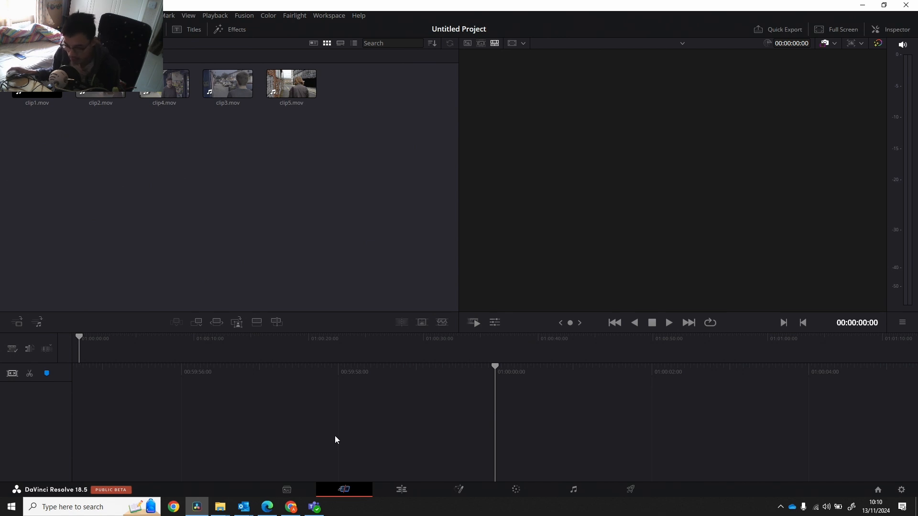
pyautogui.click(401, 489)
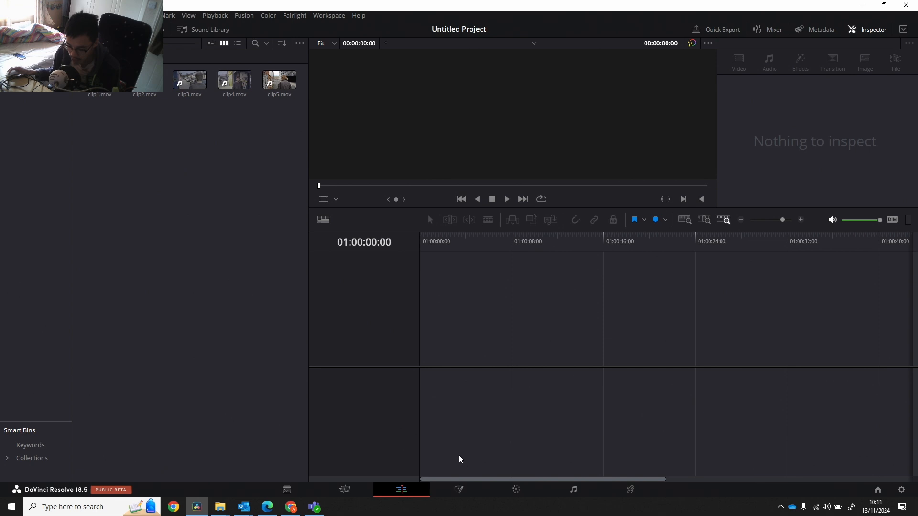
# View the Fusion, Color, Fairlight and Deliver pages one after another.
pyautogui.click(459, 490)
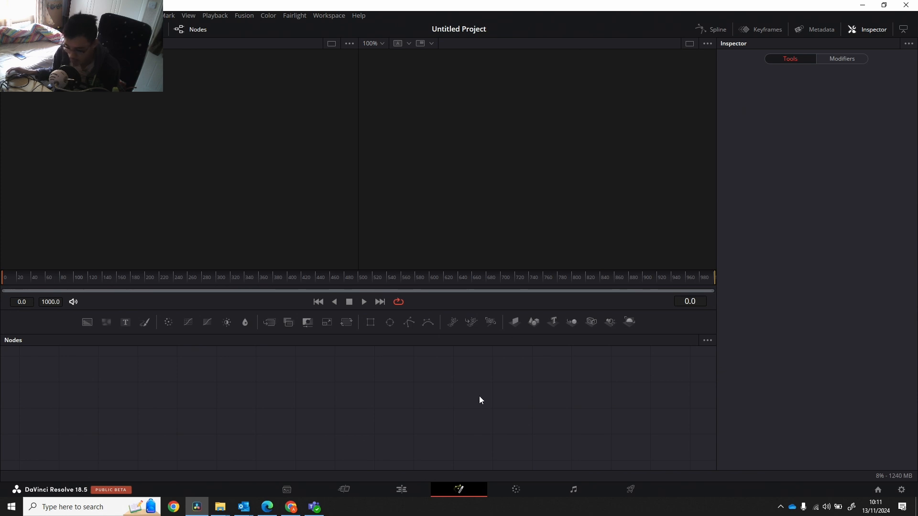
pyautogui.click(518, 487)
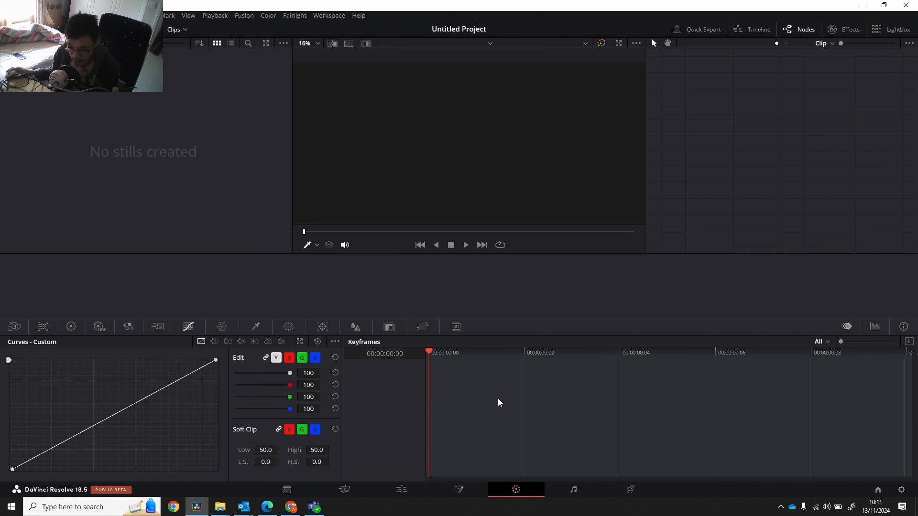
pyautogui.click(585, 495)
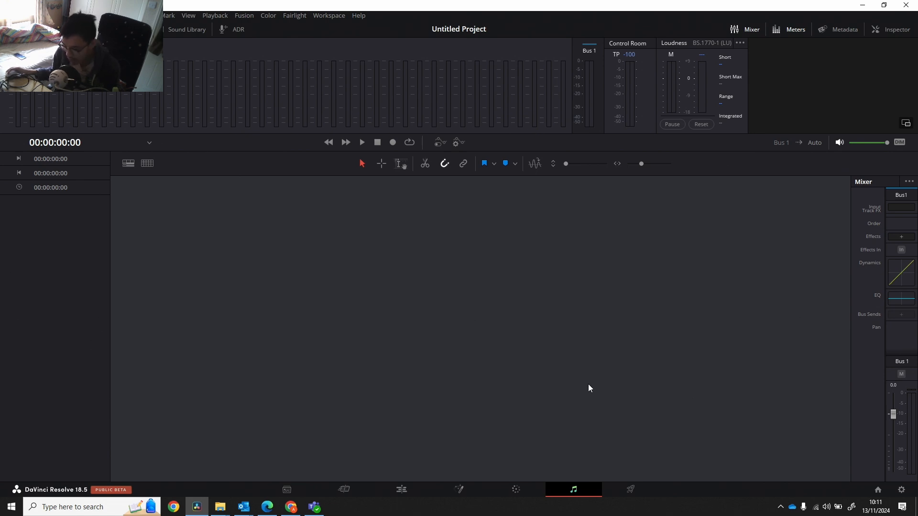
pyautogui.click(630, 490)
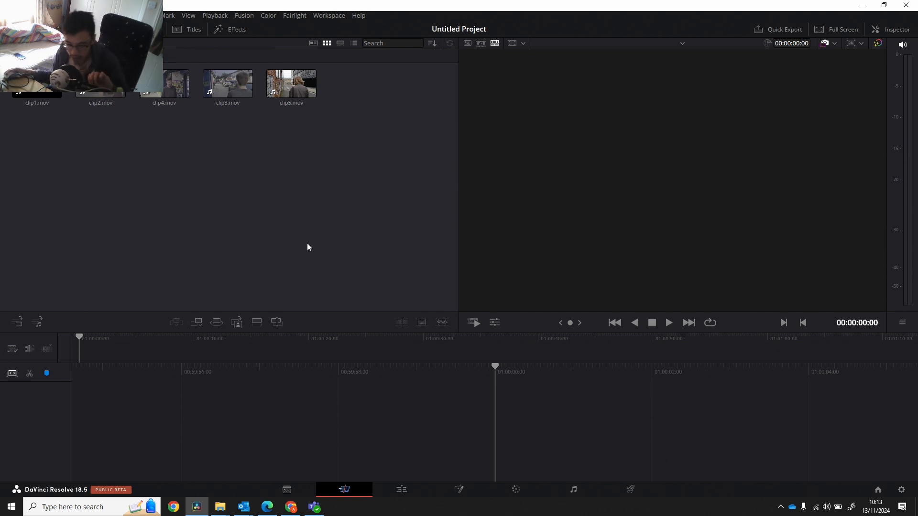
# On the Cut page, trim the in point of clip1.mov to frame 2 in the source viewer and place the clip on the empty timeline.
pyautogui.click(26, 93)
pyautogui.doubleClick(27, 94)
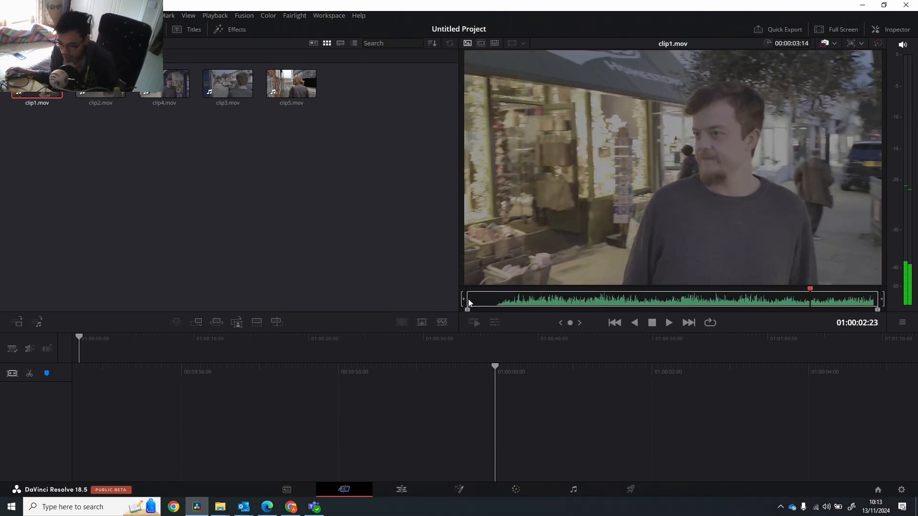
pyautogui.moveTo(468, 310); pyautogui.dragTo(476, 312)
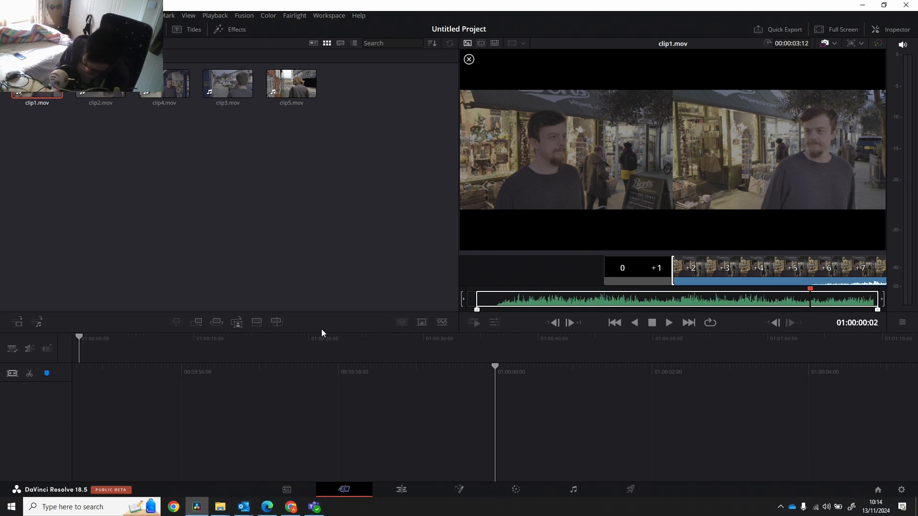
pyautogui.press('i')
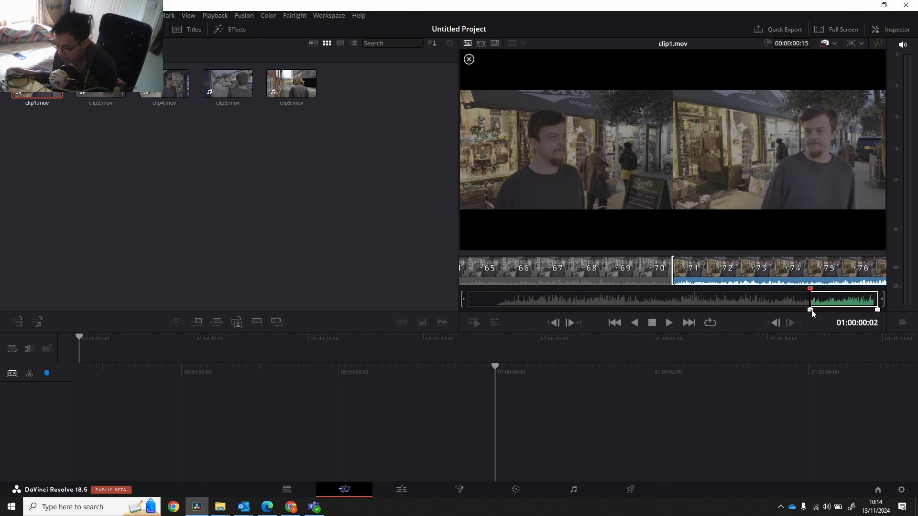
pyautogui.moveTo(811, 312); pyautogui.dragTo(476, 311)
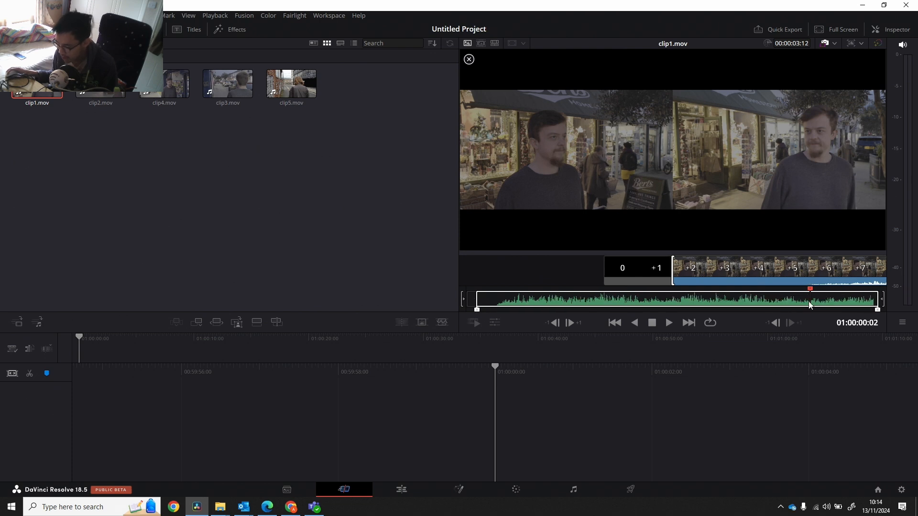
pyautogui.moveTo(810, 290); pyautogui.dragTo(876, 311)
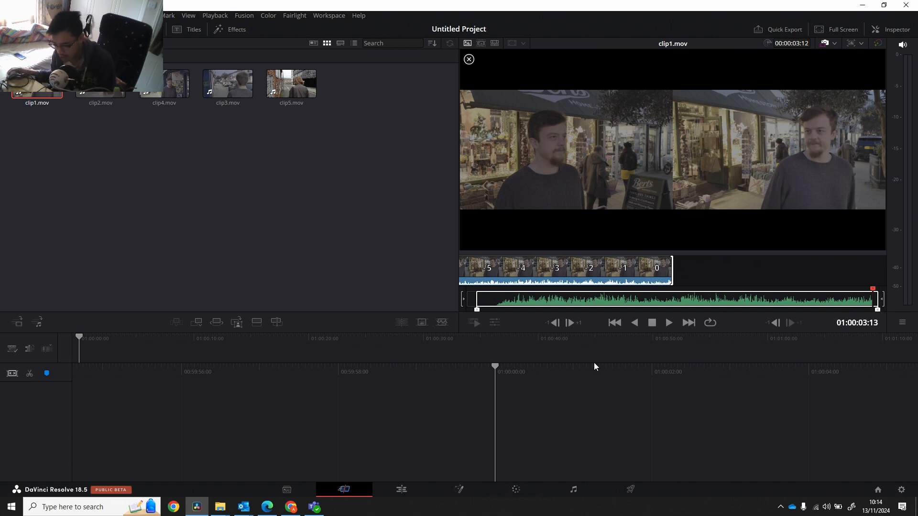
pyautogui.moveTo(645, 267); pyautogui.dragTo(497, 461)
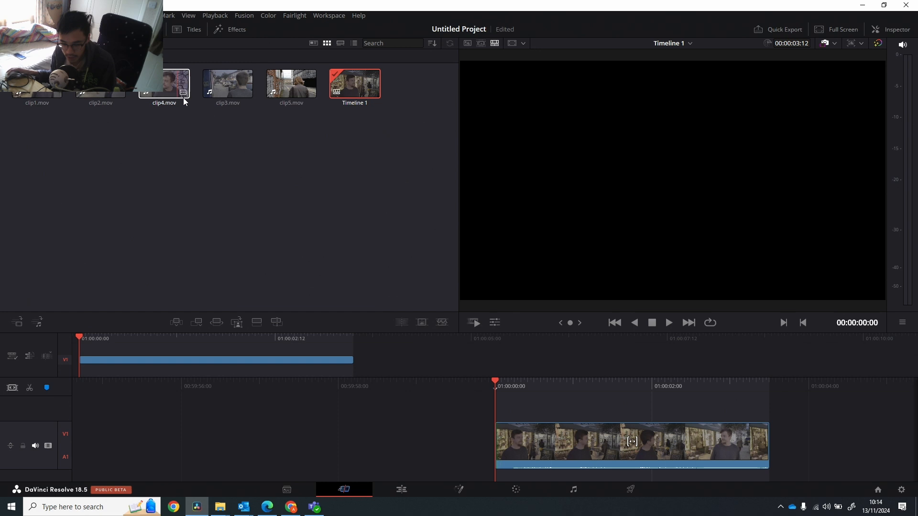
# Skim through clip3.mov in the source viewer and add the full clip to the timeline directly after clip1.mov.
pyautogui.click(227, 87)
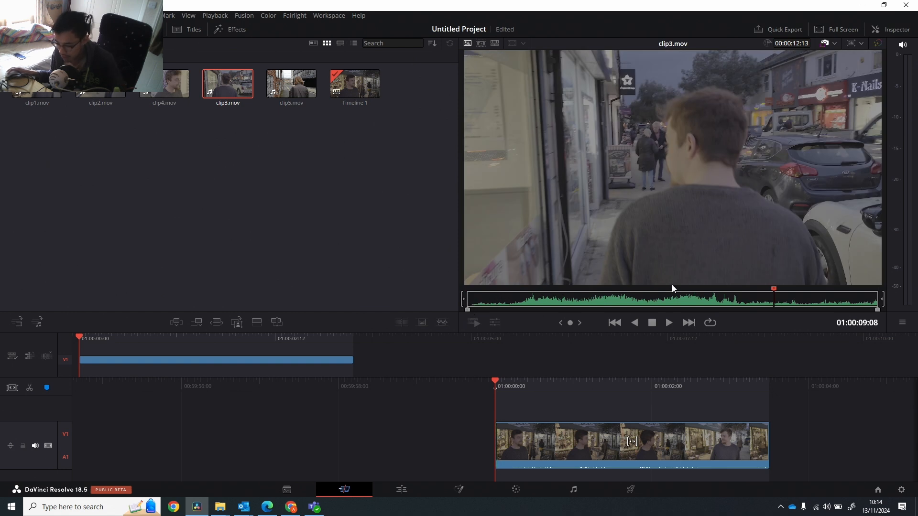
pyautogui.moveTo(716, 288)
pyautogui.mouseDown()
pyautogui.moveTo(434, 291)
pyautogui.moveTo(837, 296)
pyautogui.mouseUp()
pyautogui.moveTo(238, 92); pyautogui.dragTo(771, 436)
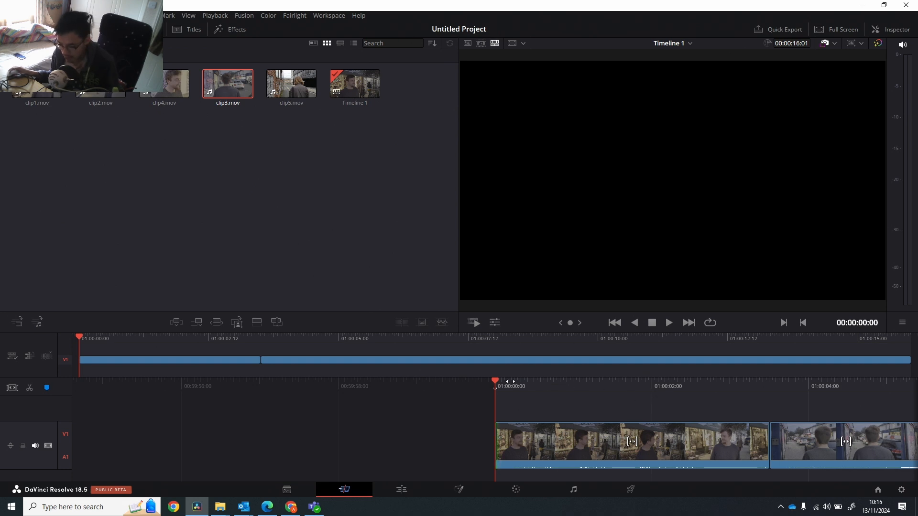
# Play the timeline from its start to review the first clip, and return the playhead to 01:00:00:00.
pyautogui.click(535, 380)
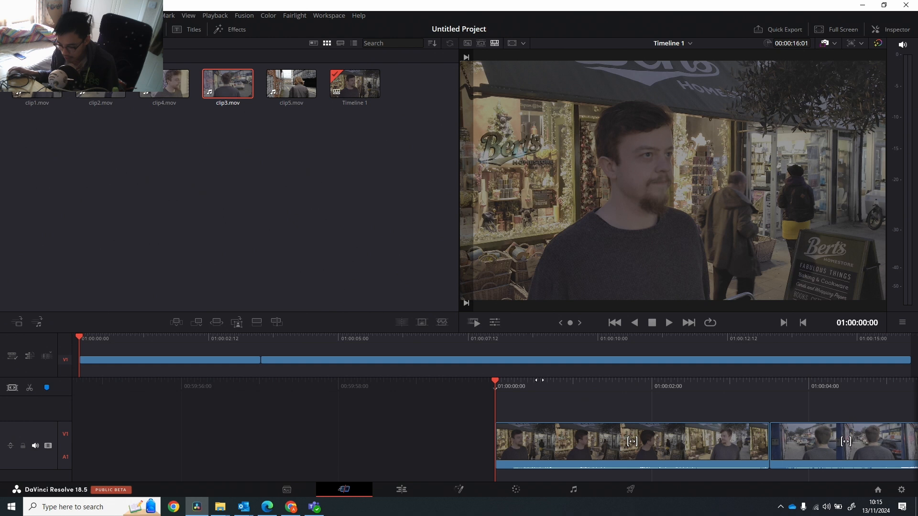
pyautogui.press('space')
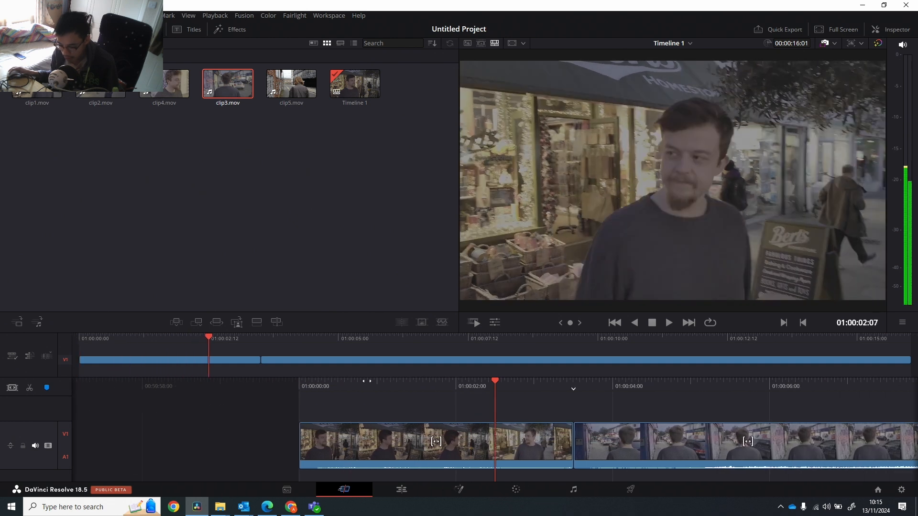
pyautogui.moveTo(342, 381); pyautogui.dragTo(612, 380)
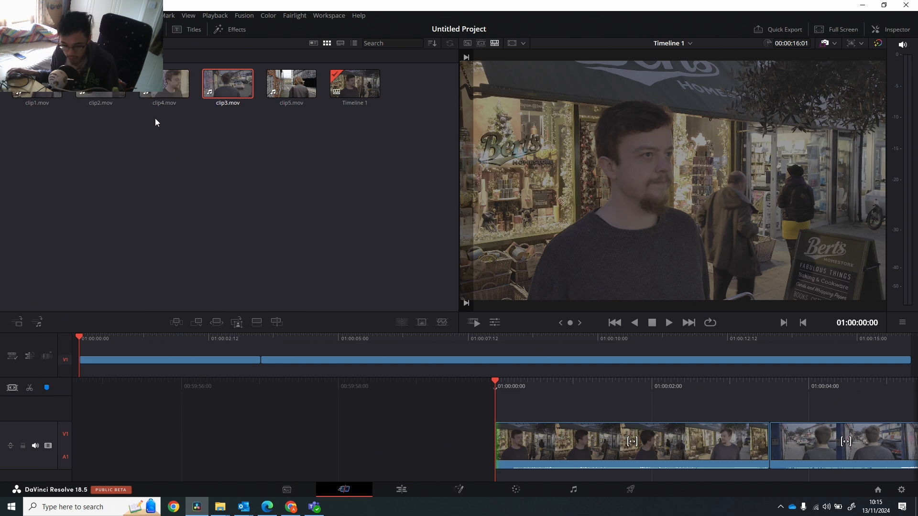
# Ripple overwrite the first timeline clip with clip4.mov and insert clip4.mov again at 01:00:08:02, ahead of clip3.mov.
pyautogui.click(164, 90)
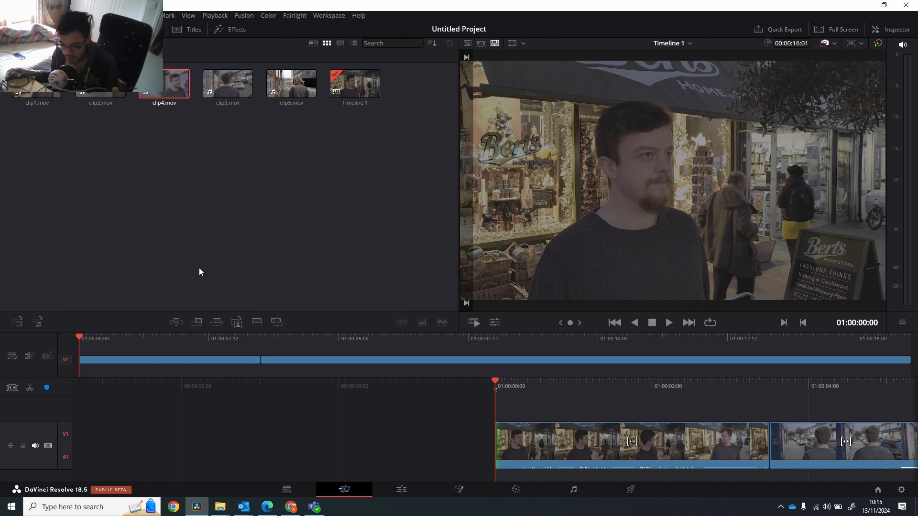
pyautogui.click(219, 325)
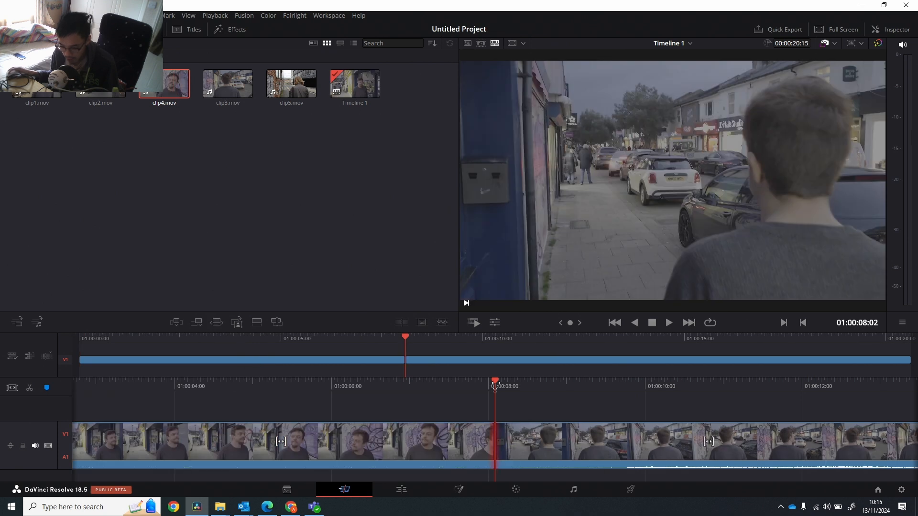
pyautogui.moveTo(495, 385)
pyautogui.mouseDown()
pyautogui.moveTo(385, 383)
pyautogui.moveTo(508, 390)
pyautogui.moveTo(499, 390)
pyautogui.mouseUp()
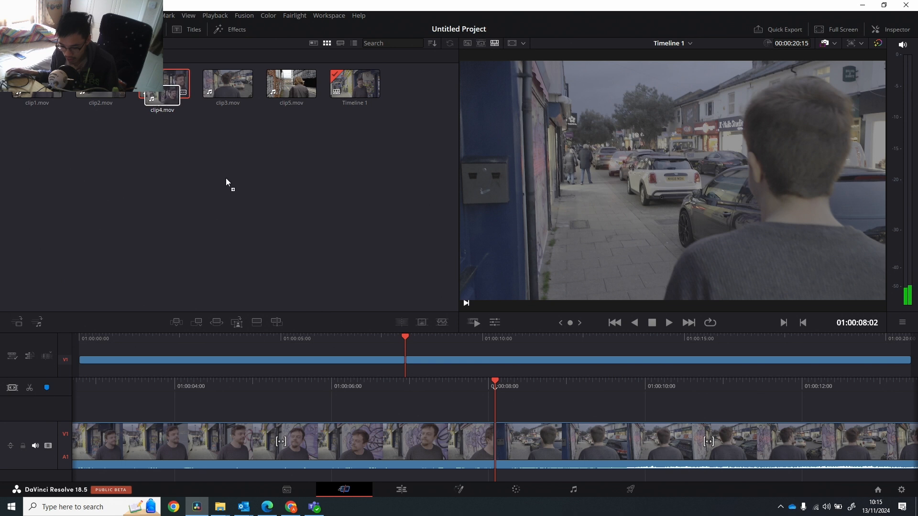
pyautogui.moveTo(496, 431)
pyautogui.mouseDown()
pyautogui.moveTo(506, 436)
pyautogui.moveTo(495, 439)
pyautogui.mouseUp()
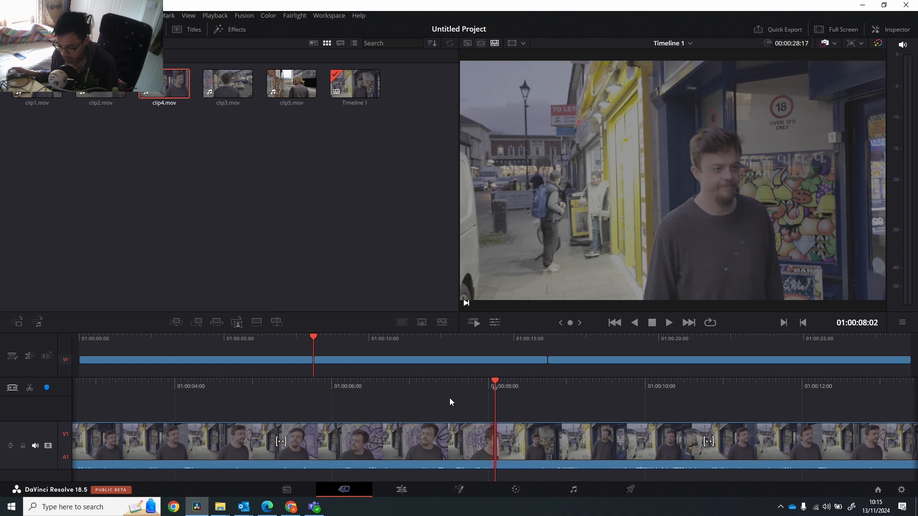
# Move the playhead to 01:00:07:17 and trim the start of the second clip4.mov at its cut with the first.
pyautogui.click(294, 94)
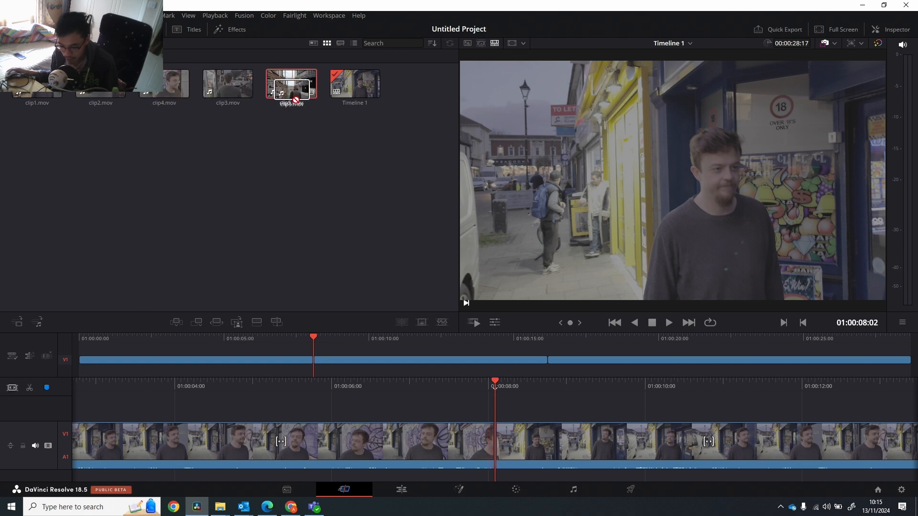
pyautogui.moveTo(305, 87)
pyautogui.mouseDown()
pyautogui.moveTo(465, 286)
pyautogui.moveTo(507, 454)
pyautogui.moveTo(492, 450)
pyautogui.moveTo(474, 397)
pyautogui.moveTo(282, 205)
pyautogui.moveTo(277, 170)
pyautogui.mouseUp()
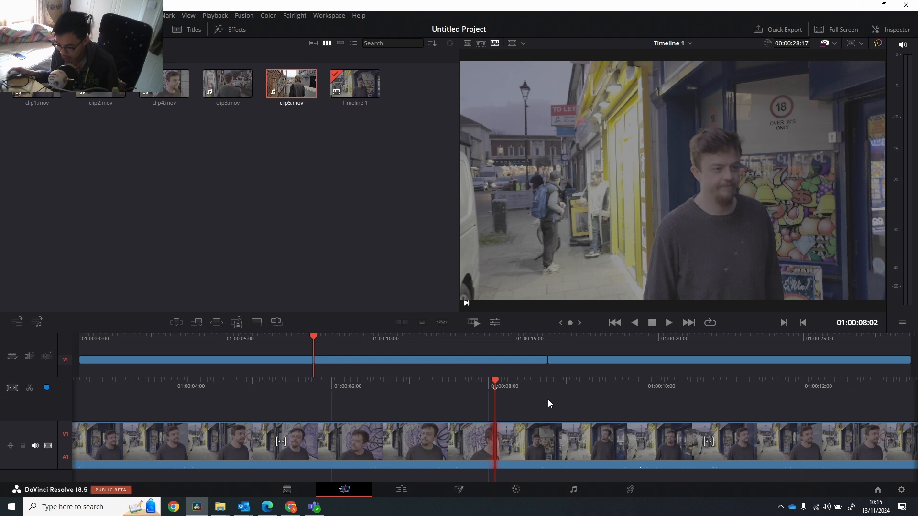
pyautogui.moveTo(495, 385); pyautogui.dragTo(528, 385)
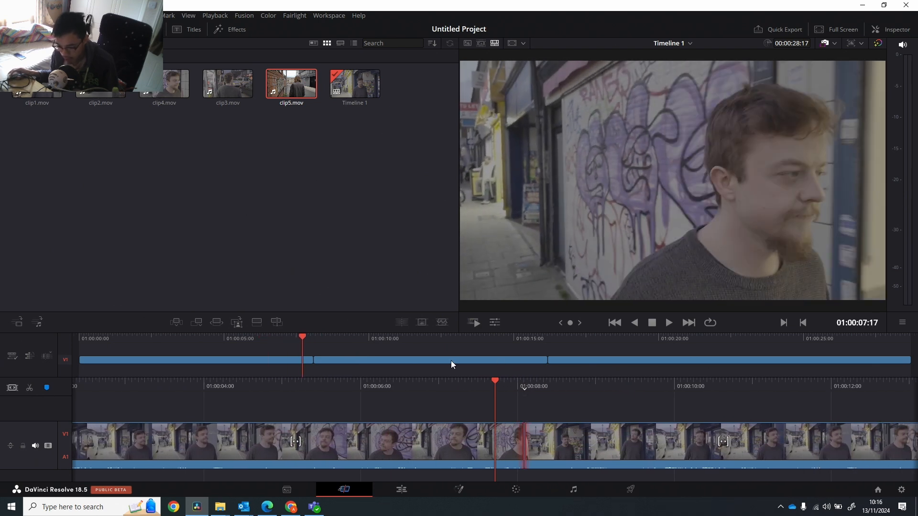
pyautogui.click(526, 444)
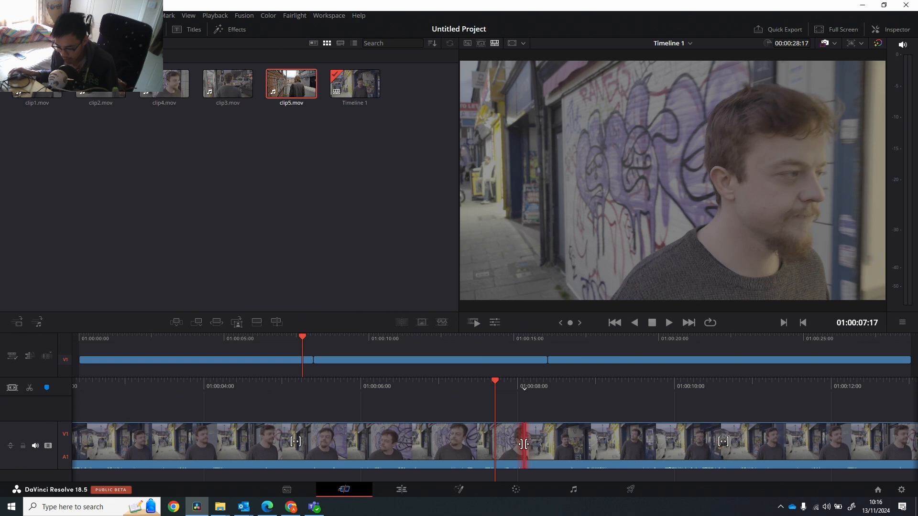
pyautogui.click(524, 445)
pyautogui.moveTo(533, 446); pyautogui.dragTo(507, 424)
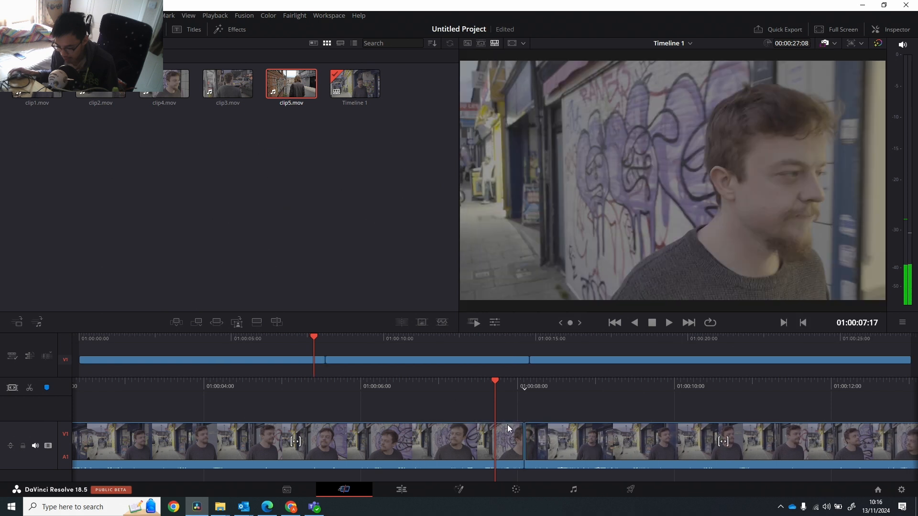
# Trim the end of the first clip4.mov back to the playhead at 01:00:07:17 and slip its footage slightly.
pyautogui.click(524, 443)
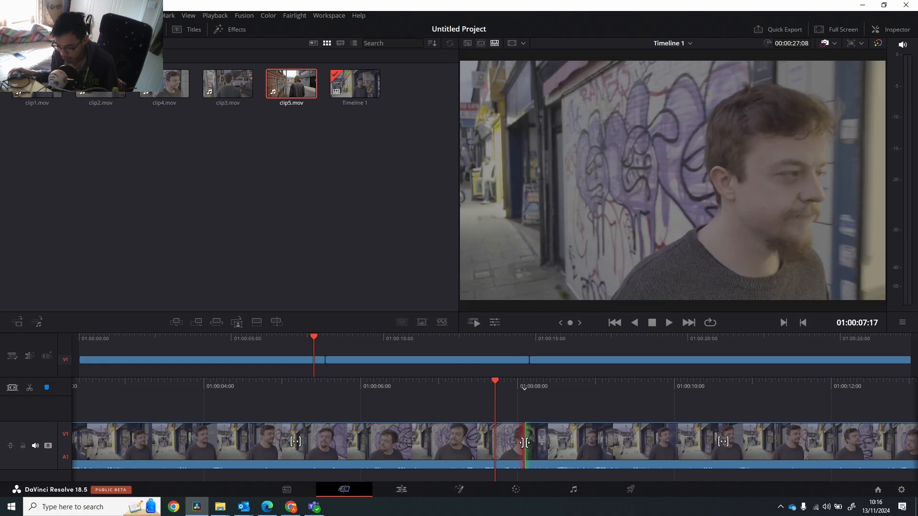
pyautogui.click(525, 443)
pyautogui.moveTo(524, 442); pyautogui.dragTo(495, 435)
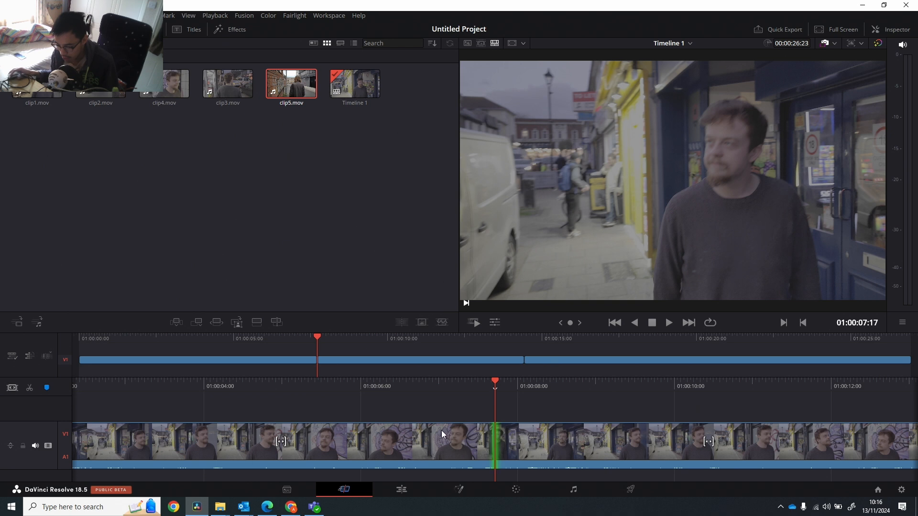
pyautogui.click(306, 440)
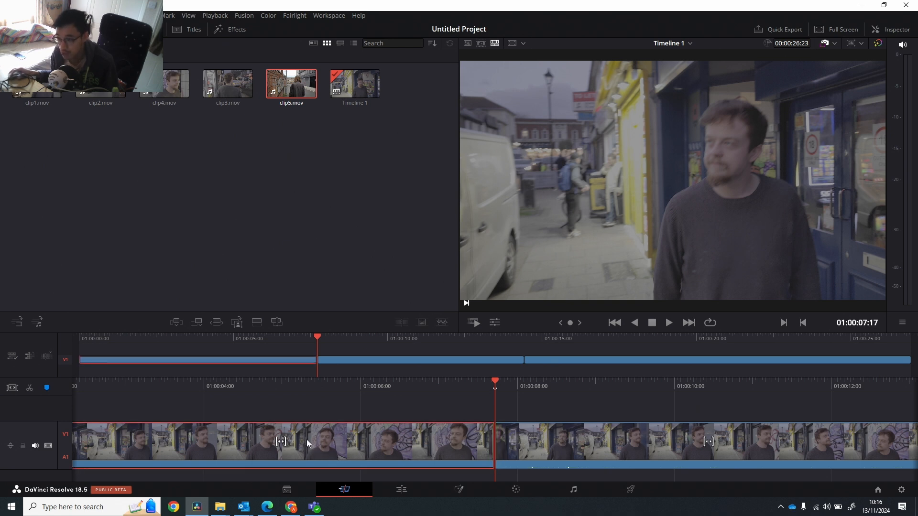
pyautogui.moveTo(307, 440)
pyautogui.mouseDown()
pyautogui.moveTo(321, 438)
pyautogui.moveTo(254, 441)
pyautogui.moveTo(293, 439)
pyautogui.mouseUp()
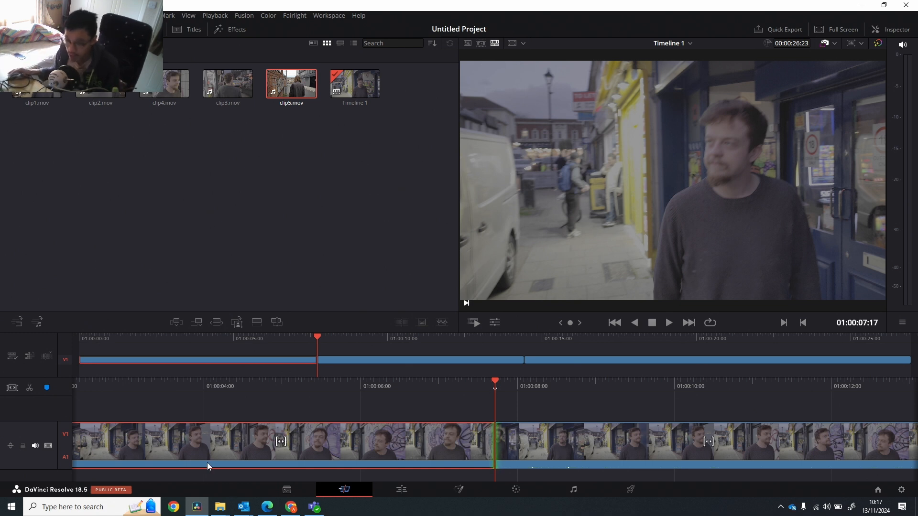
# On the Edit page, show the whole timeline and nudge the cut between the two clip4.mov clips slightly earlier.
pyautogui.click(402, 487)
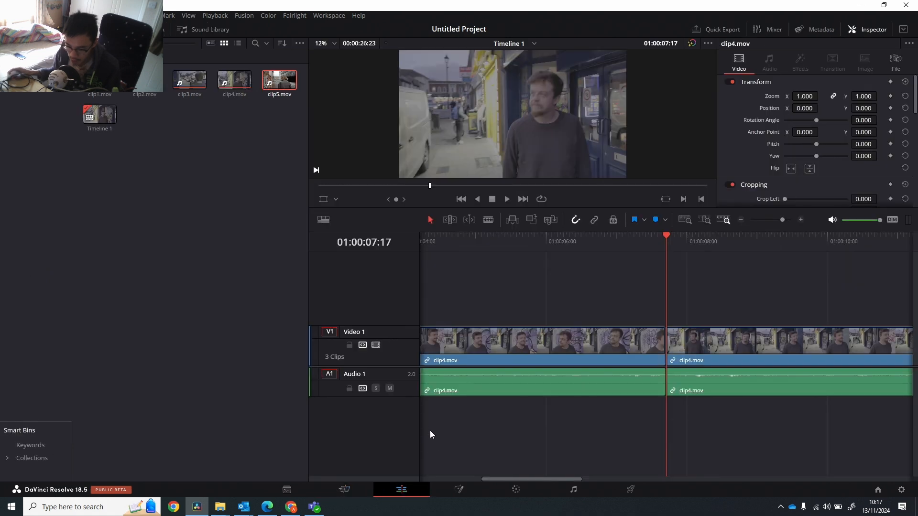
pyautogui.scroll(-4, 510, 298)
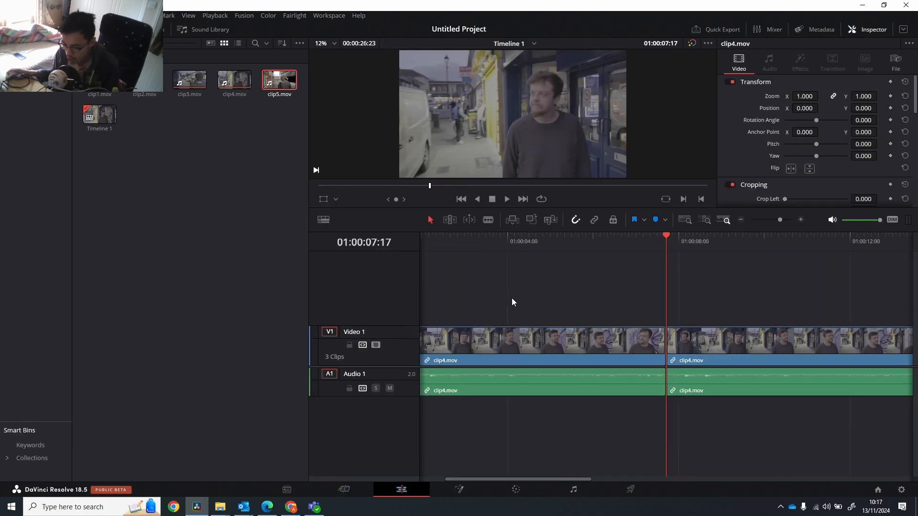
pyautogui.scroll(-2, 515, 301)
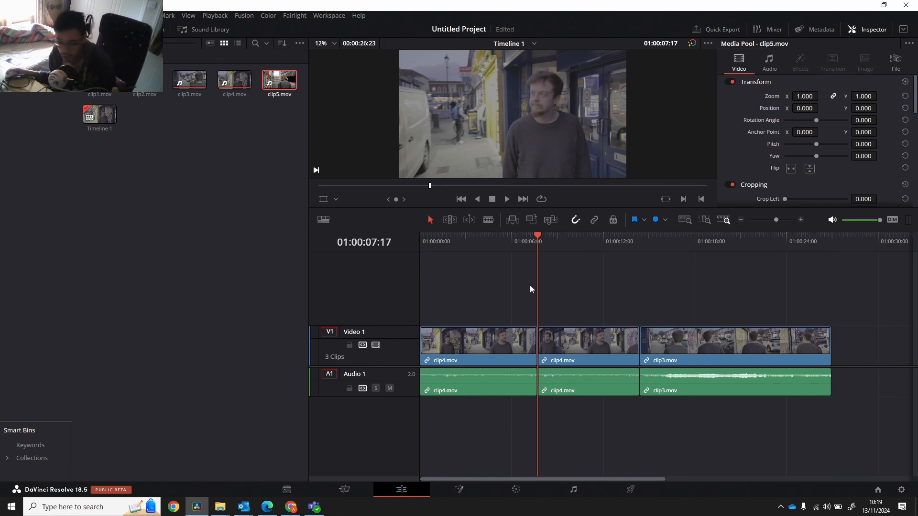
pyautogui.moveTo(538, 348)
pyautogui.mouseDown()
pyautogui.moveTo(555, 350)
pyautogui.moveTo(534, 351)
pyautogui.mouseUp()
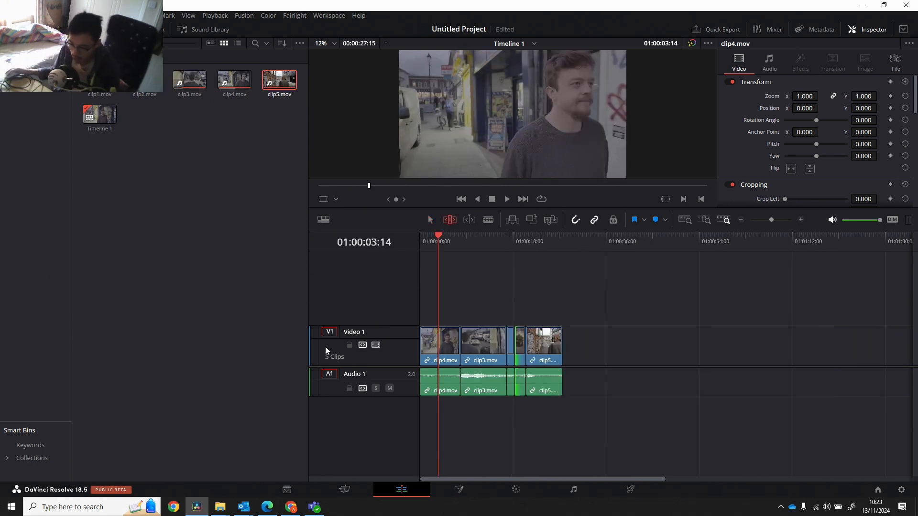
# On the Color page, reposition node 01 and look through all five timeline clips, finishing on the first clip.
pyautogui.click(516, 489)
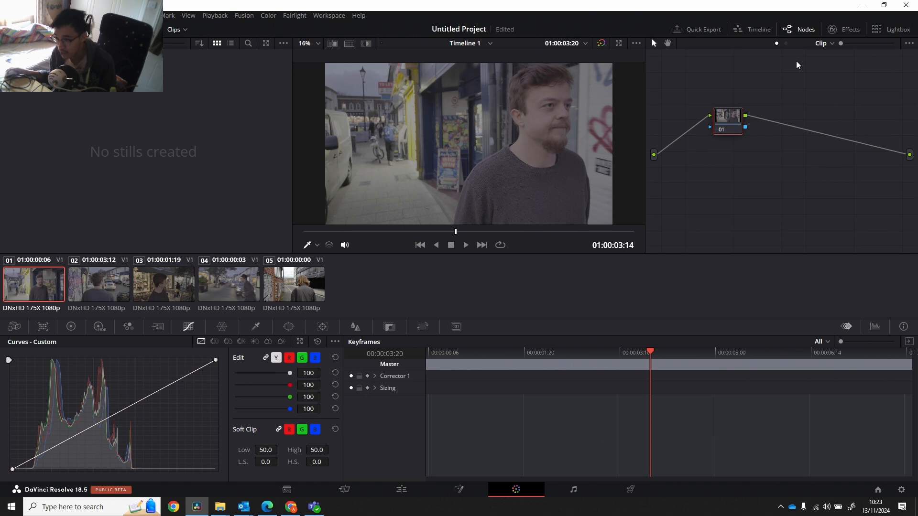
pyautogui.moveTo(733, 128); pyautogui.dragTo(704, 135)
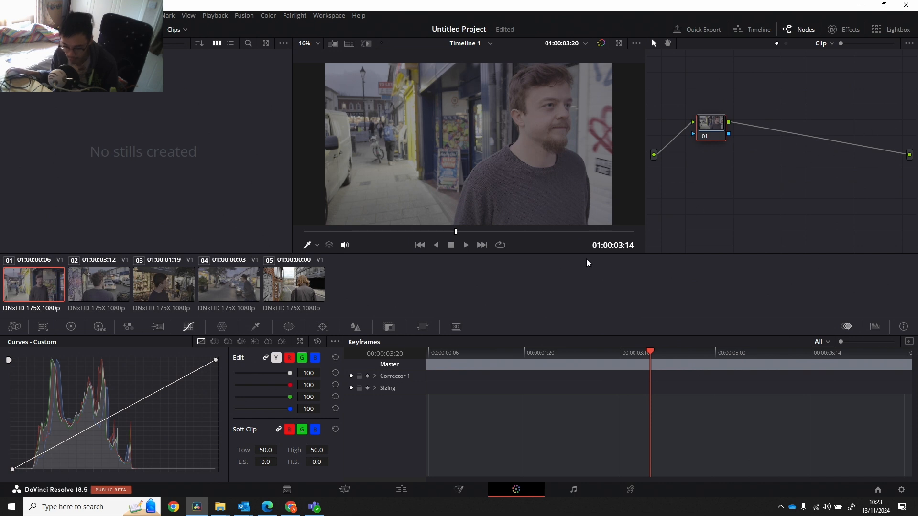
pyautogui.click(110, 295)
pyautogui.click(162, 294)
pyautogui.click(247, 292)
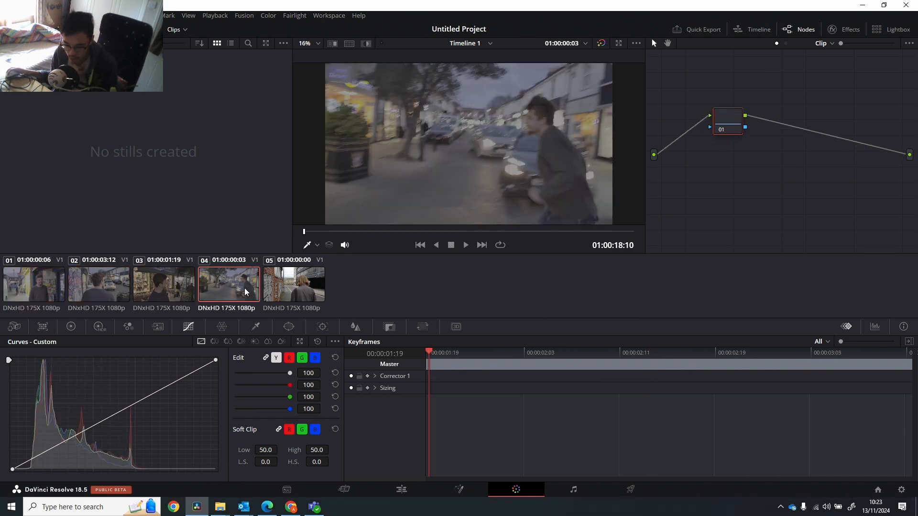
pyautogui.click(286, 290)
pyautogui.click(213, 292)
pyautogui.click(149, 293)
pyautogui.click(87, 292)
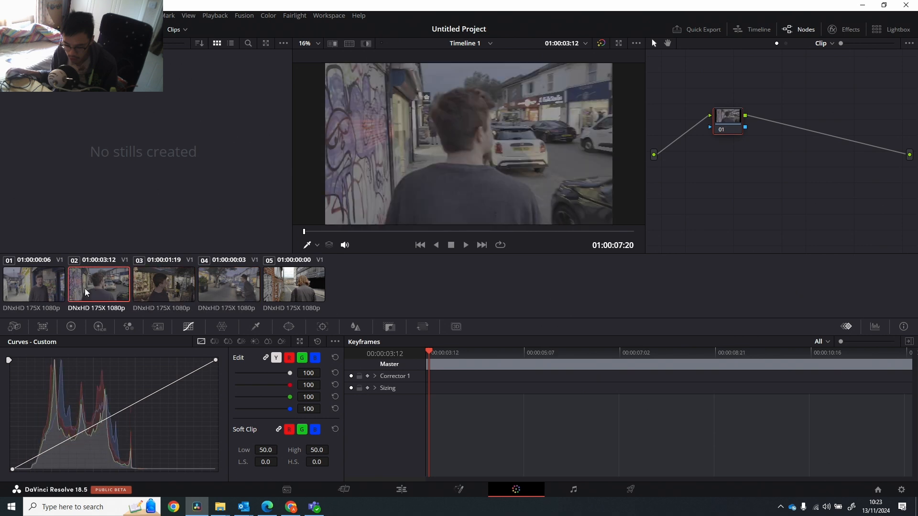
pyautogui.click(23, 293)
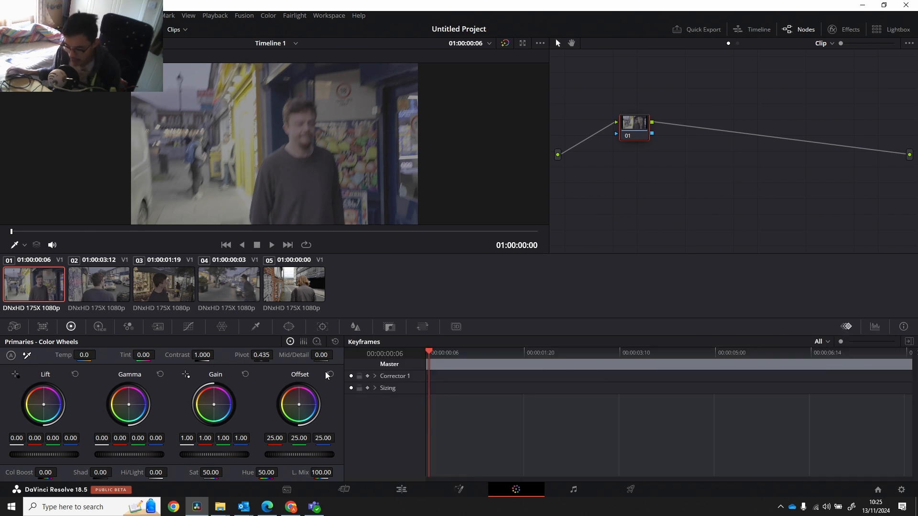
# Look through the Camera Raw, Color Match and HDR palettes and return to the Primaries color wheels.
pyautogui.click(21, 330)
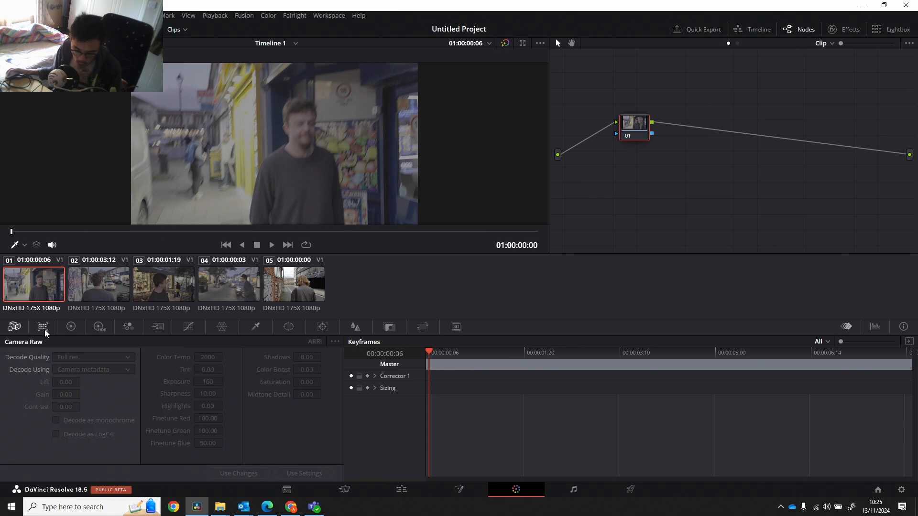
pyautogui.click(43, 328)
pyautogui.click(99, 327)
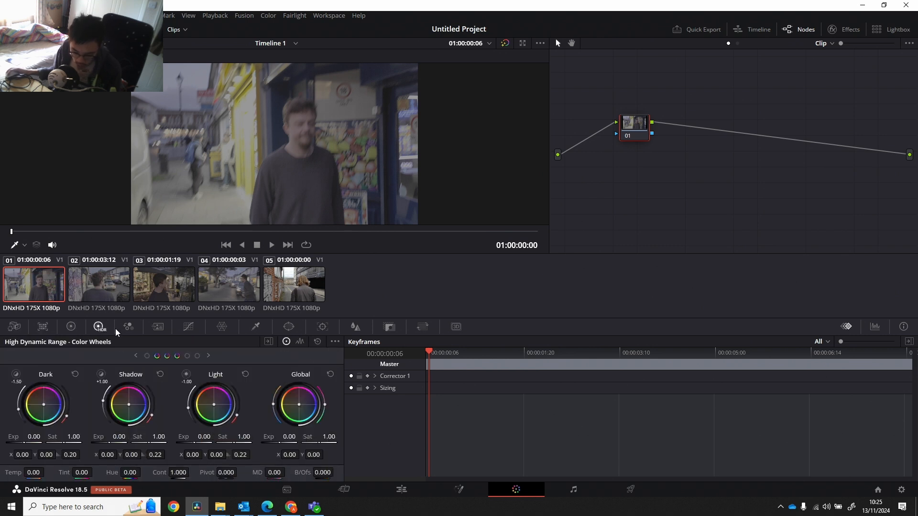
pyautogui.click(77, 328)
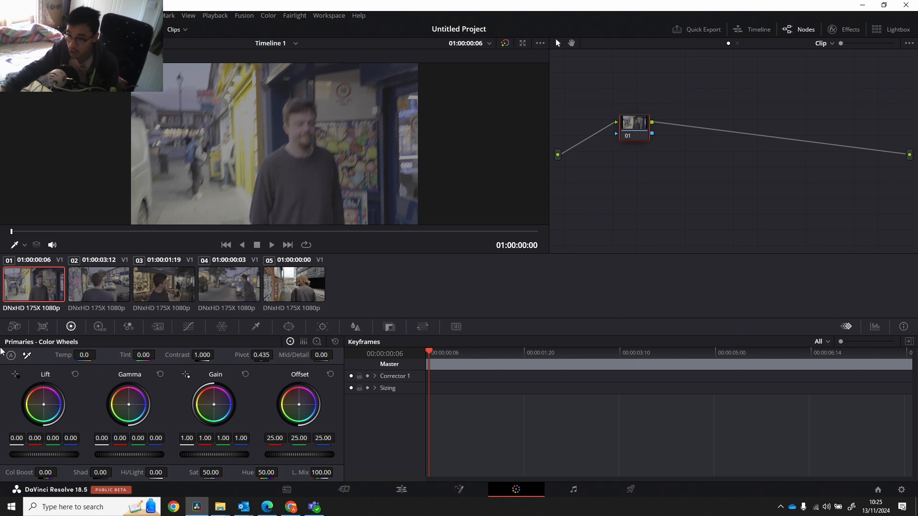
pyautogui.press('super')
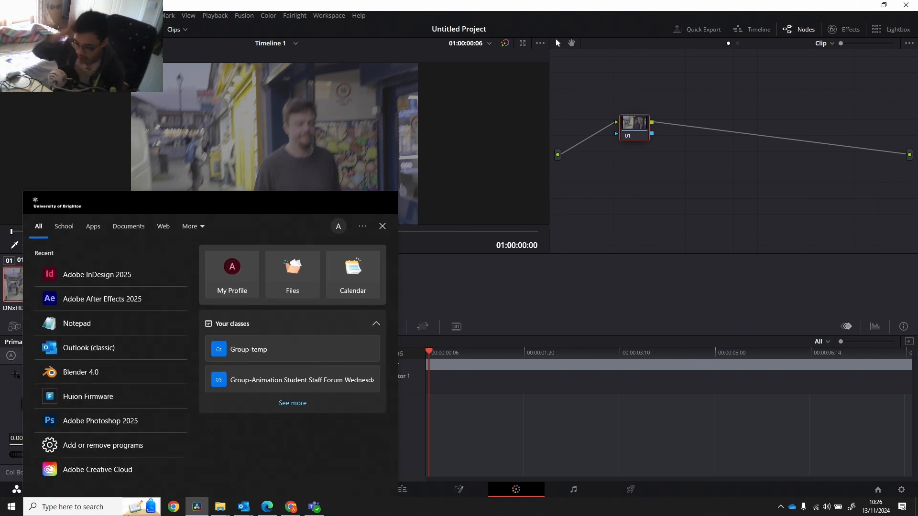
pyautogui.click(477, 299)
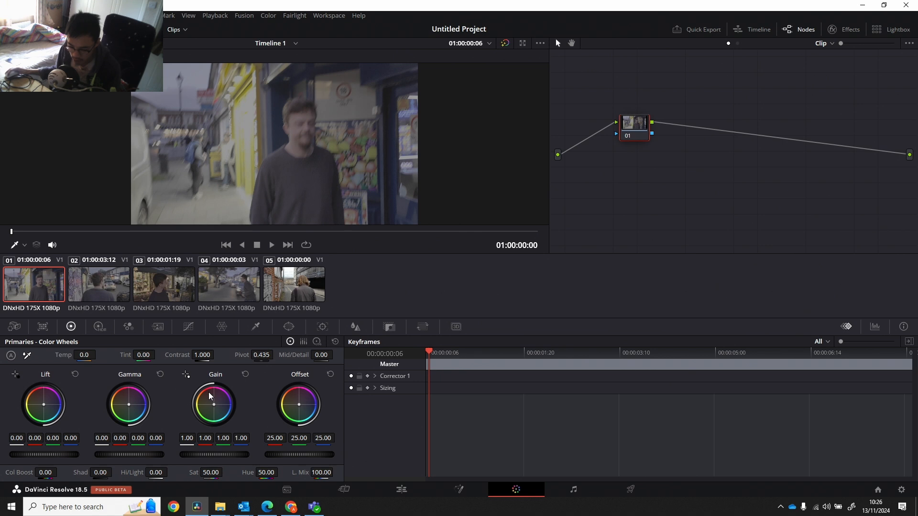
# Try shifting the first clip's Gain towards orange with red 1.25, green 0.95 and blue 0.75, and reset the Gain wheel.
pyautogui.moveTo(214, 404)
pyautogui.mouseDown()
pyautogui.moveTo(206, 389)
pyautogui.moveTo(212, 402)
pyautogui.mouseUp()
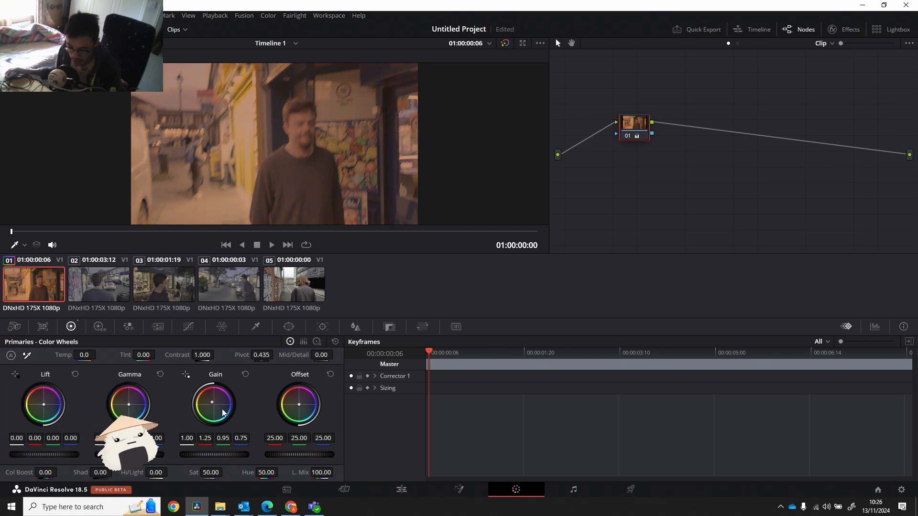
pyautogui.click(246, 377)
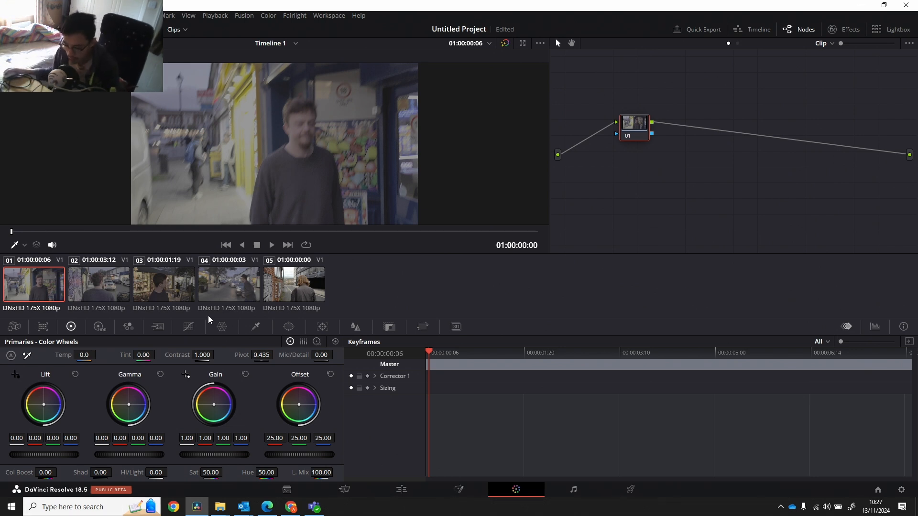
# Show the video scopes for the first clip, check the waveform's display settings and move the scopes off the subject.
pyautogui.rightClick(328, 184)
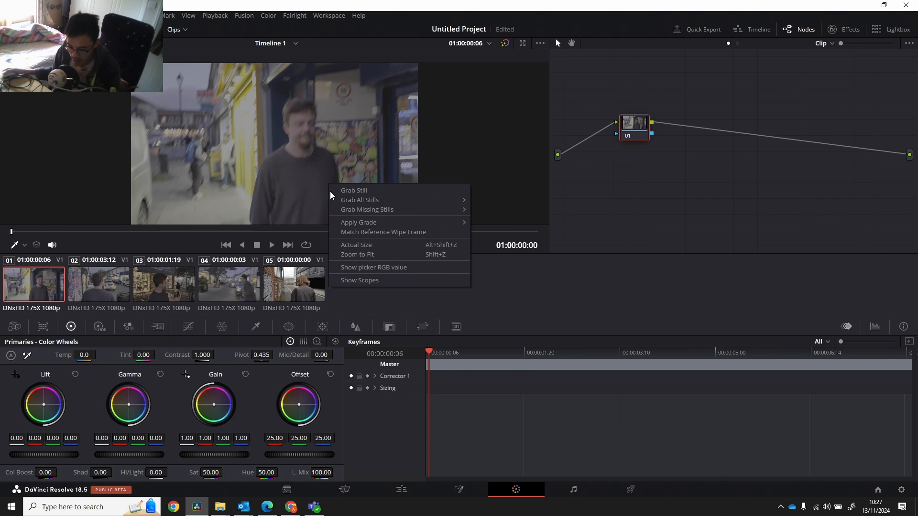
pyautogui.click(383, 282)
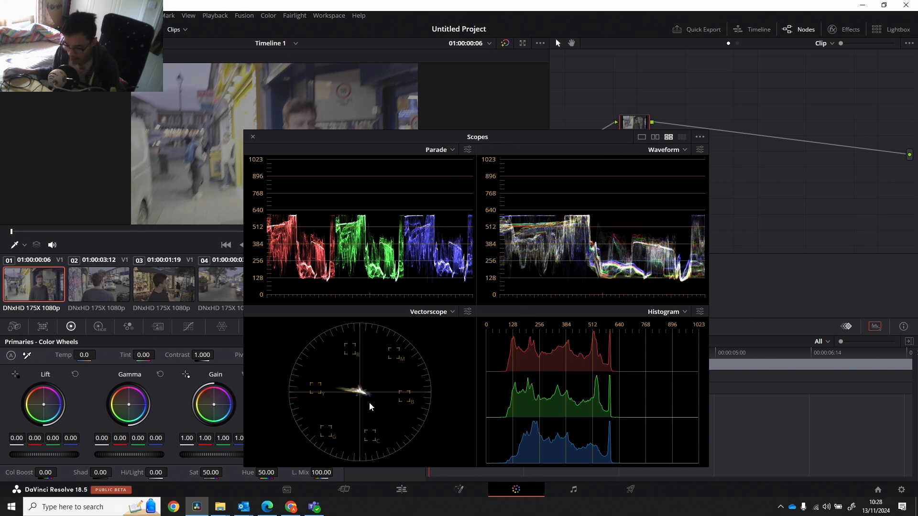
pyautogui.moveTo(521, 143); pyautogui.dragTo(553, 141)
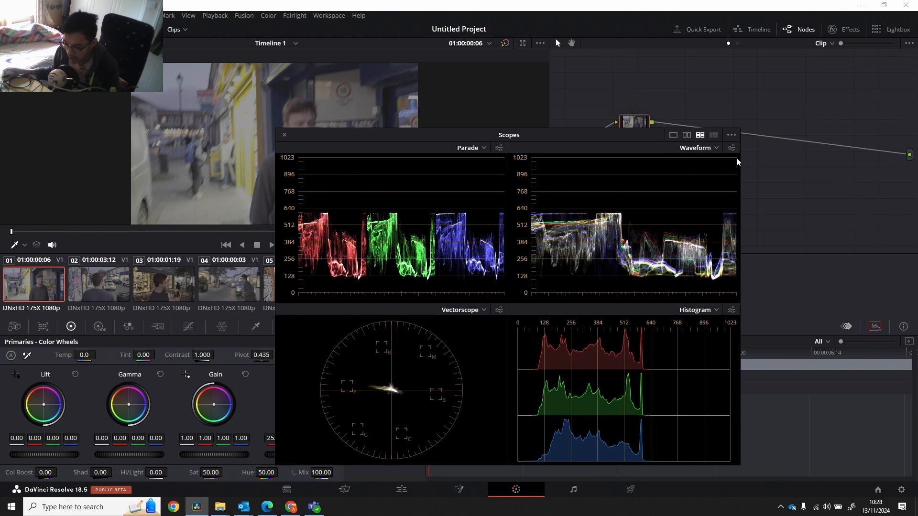
pyautogui.click(731, 148)
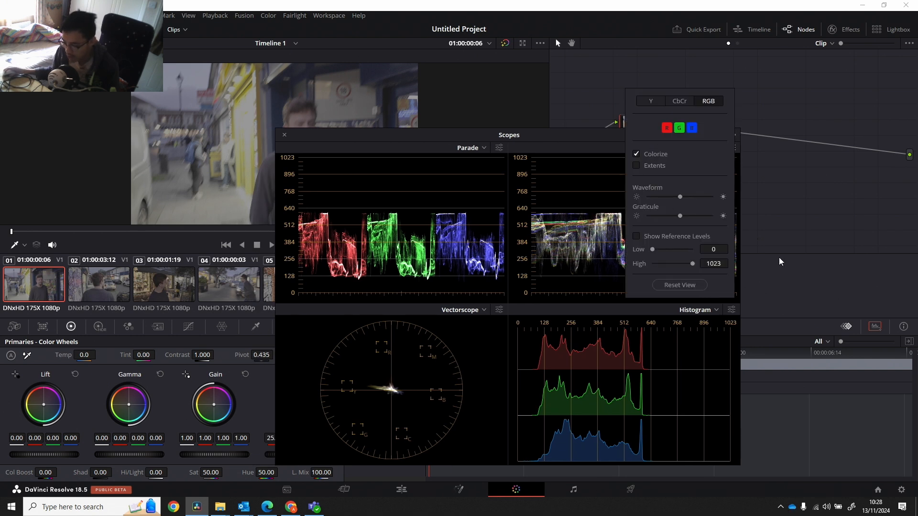
pyautogui.click(758, 262)
pyautogui.moveTo(528, 136); pyautogui.dragTo(575, 156)
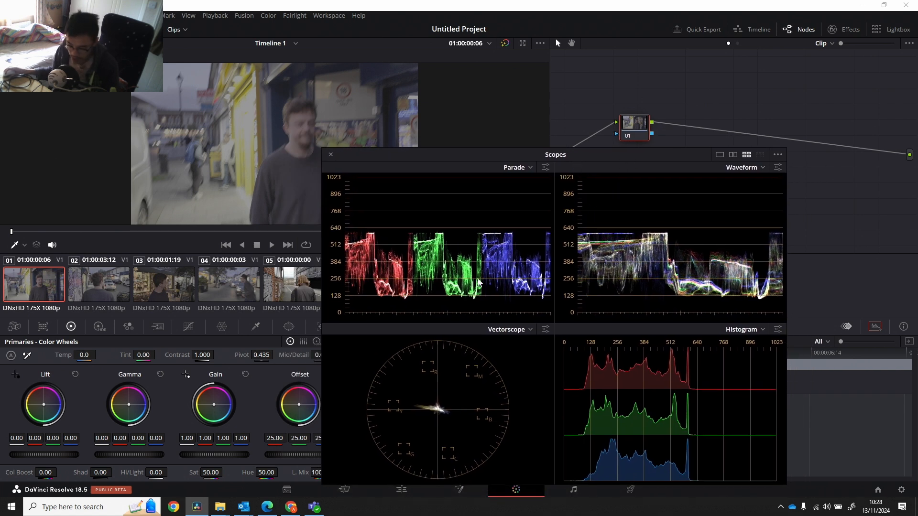
# Examine the vectorscope and its display settings beside the clip image, and close the scopes.
pyautogui.moveTo(389, 156); pyautogui.dragTo(407, 140)
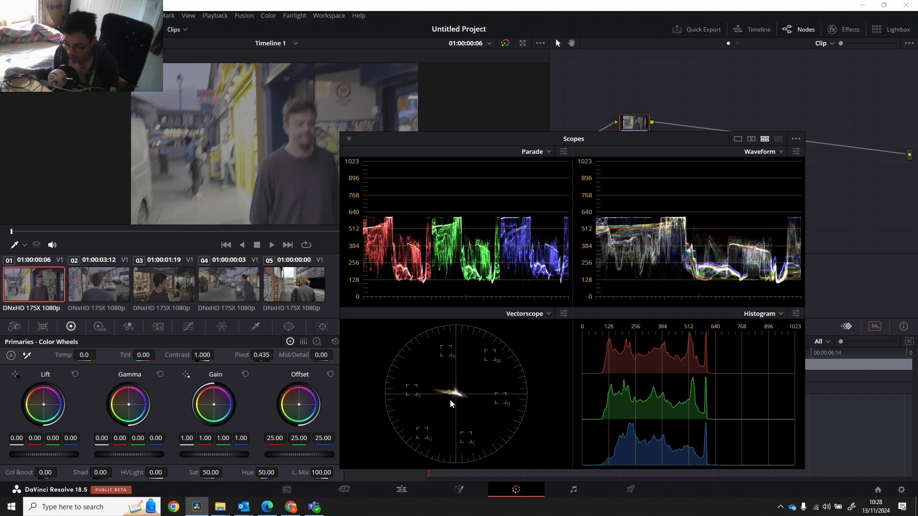
pyautogui.click(564, 314)
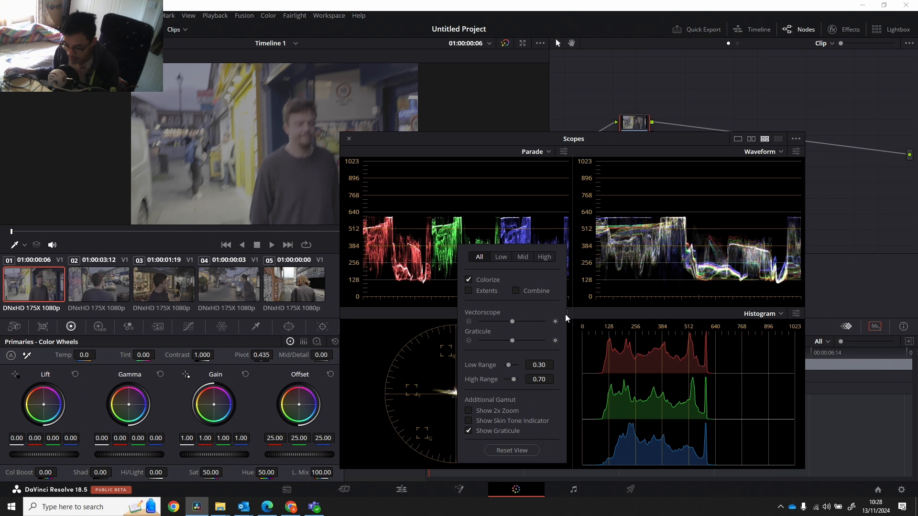
pyautogui.click(398, 330)
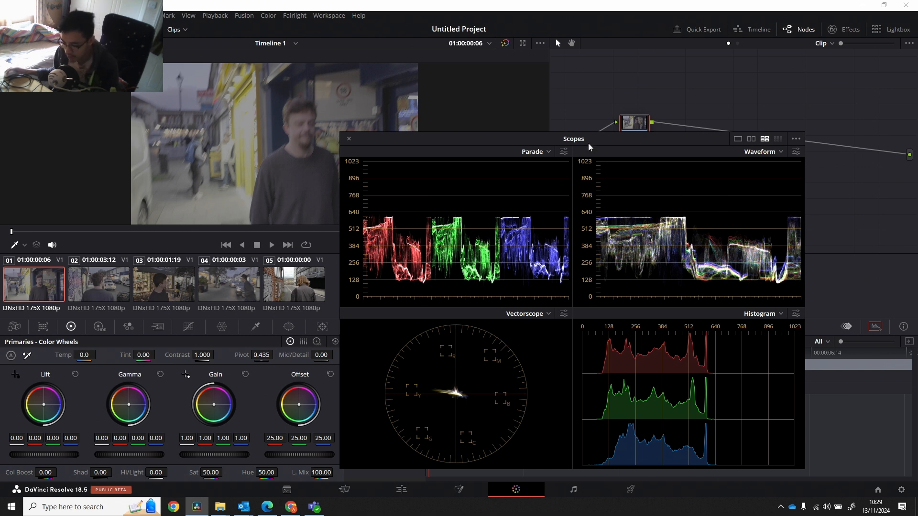
pyautogui.moveTo(588, 142); pyautogui.dragTo(573, 206)
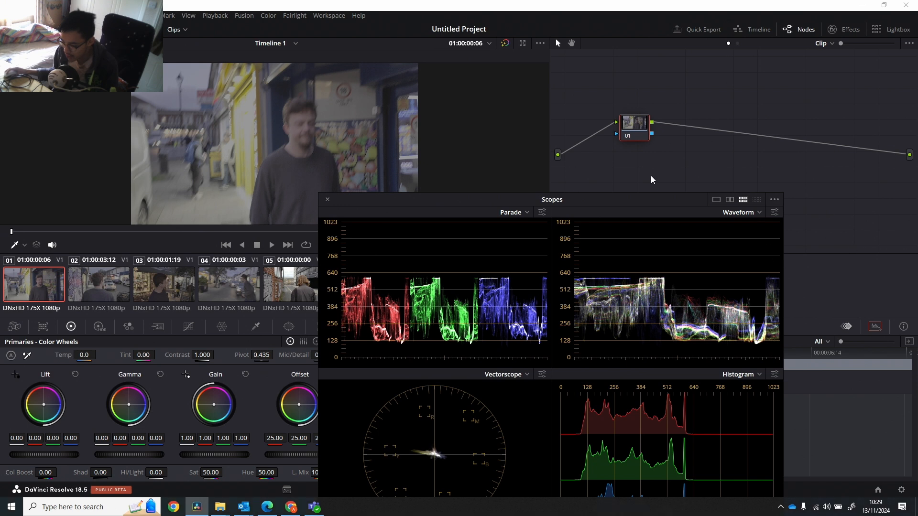
pyautogui.click(873, 330)
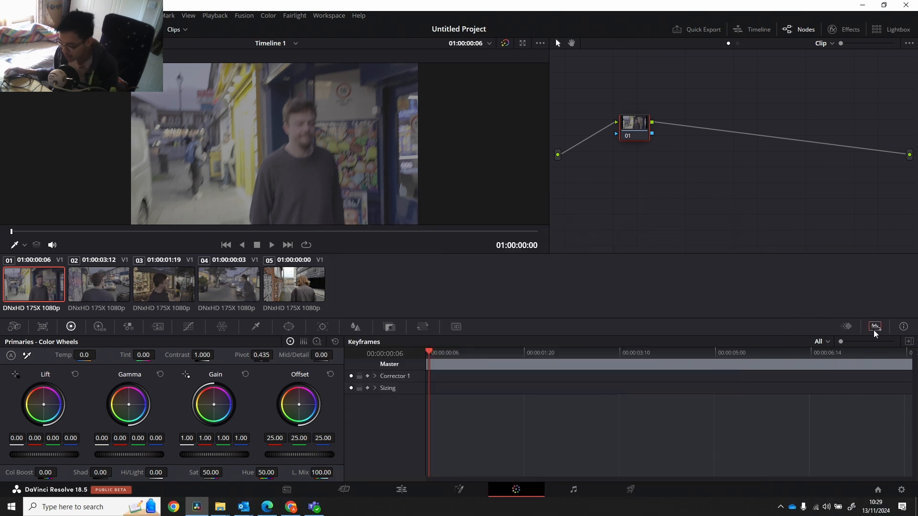
# Using the waveform scope as reference, set the first clip's Lift to -0.04, Gamma to -0.03 and Gain to 1.55.
pyautogui.click(841, 342)
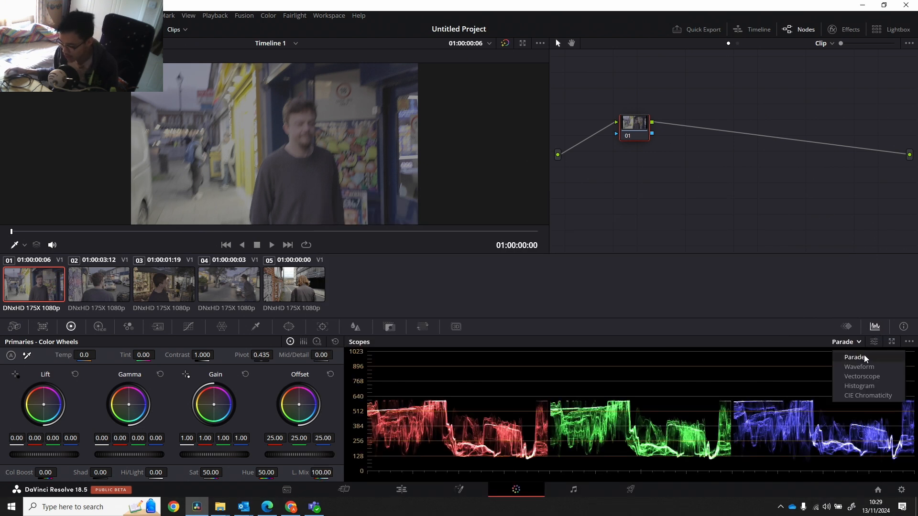
pyautogui.click(869, 367)
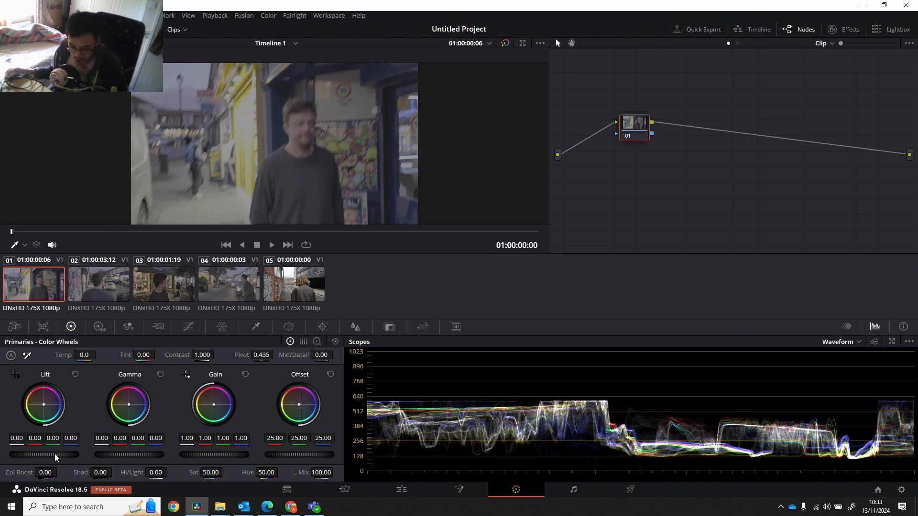
pyautogui.moveTo(52, 456); pyautogui.dragTo(35, 456)
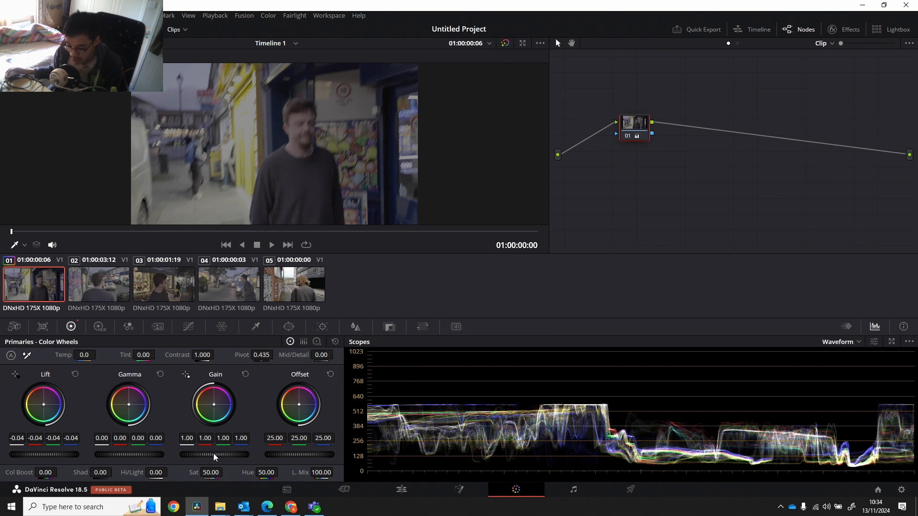
pyautogui.moveTo(214, 455)
pyautogui.mouseDown()
pyautogui.moveTo(303, 455)
pyautogui.moveTo(225, 455)
pyautogui.mouseUp()
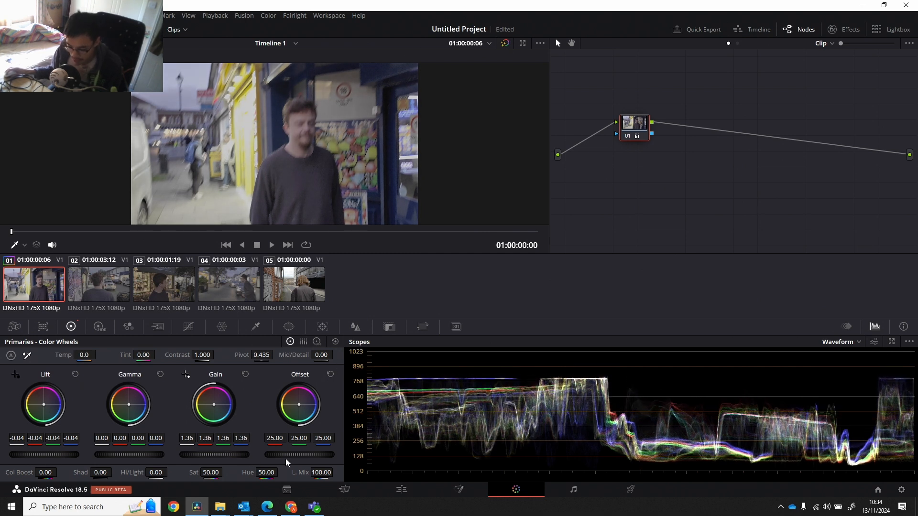
pyautogui.moveTo(214, 454); pyautogui.dragTo(221, 454)
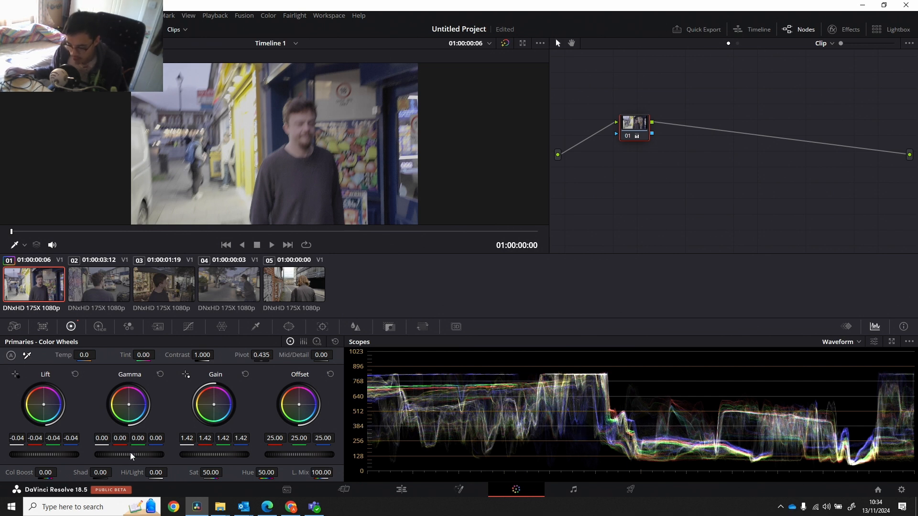
pyautogui.moveTo(137, 454); pyautogui.dragTo(128, 454)
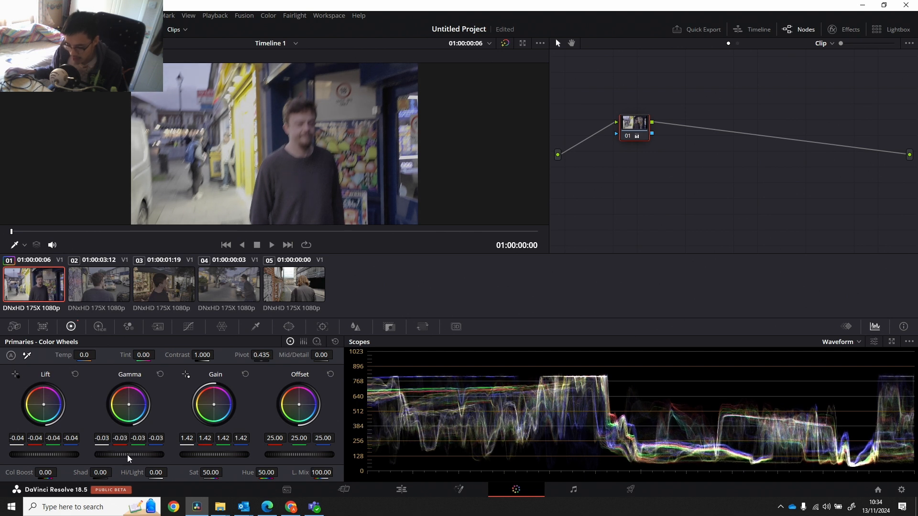
pyautogui.moveTo(202, 457); pyautogui.dragTo(207, 457)
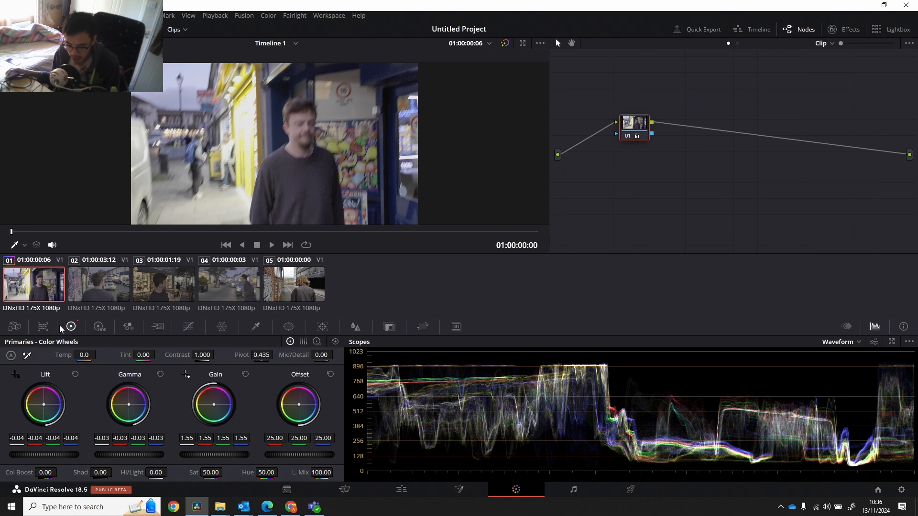
# Try white-balancing the first clip from the white van, undo it, and sample the bright patch in the shop door instead.
pyautogui.click(28, 356)
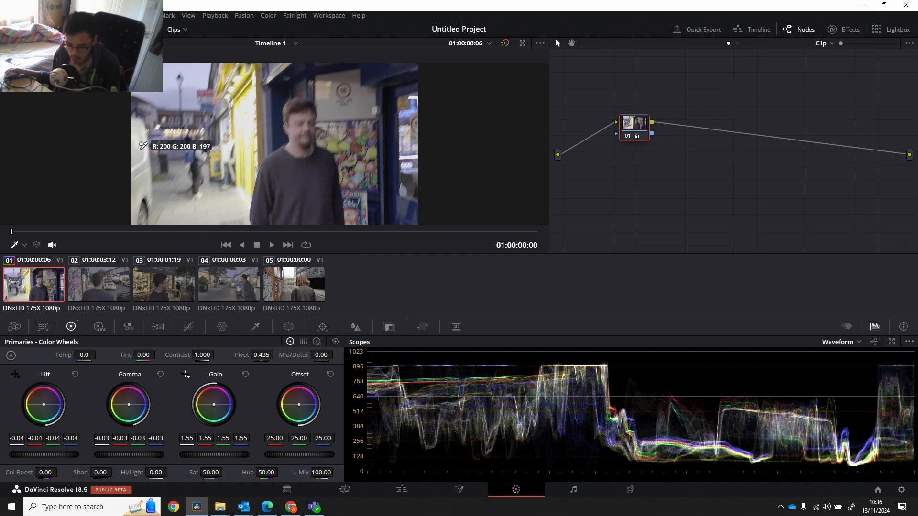
pyautogui.click(140, 150)
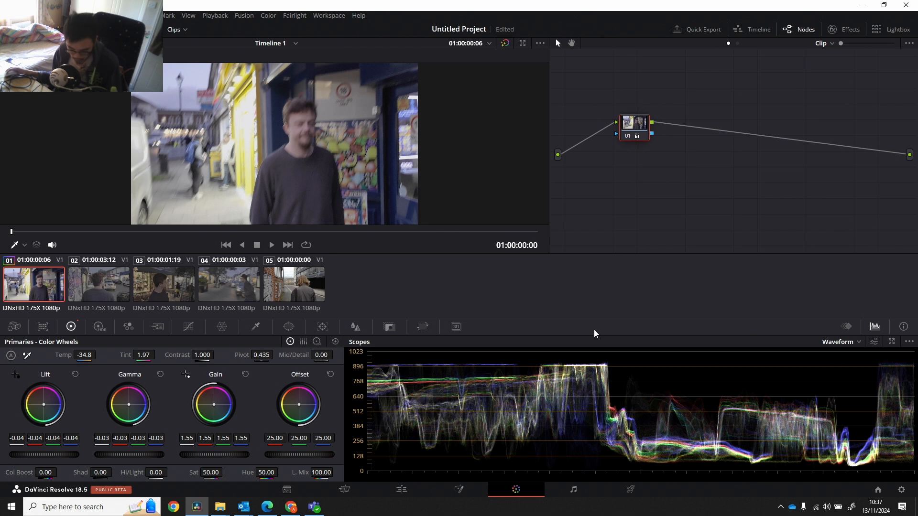
pyautogui.hotkey('ctrl', 'z')
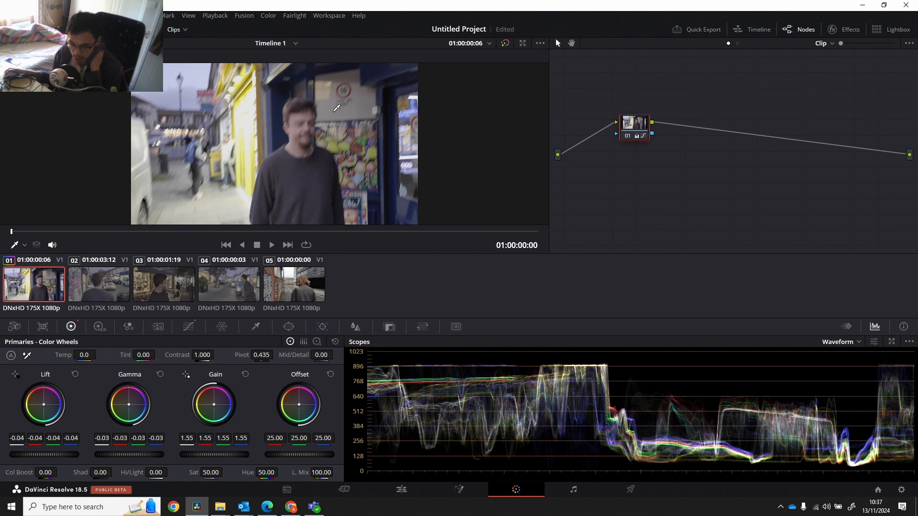
pyautogui.click(26, 356)
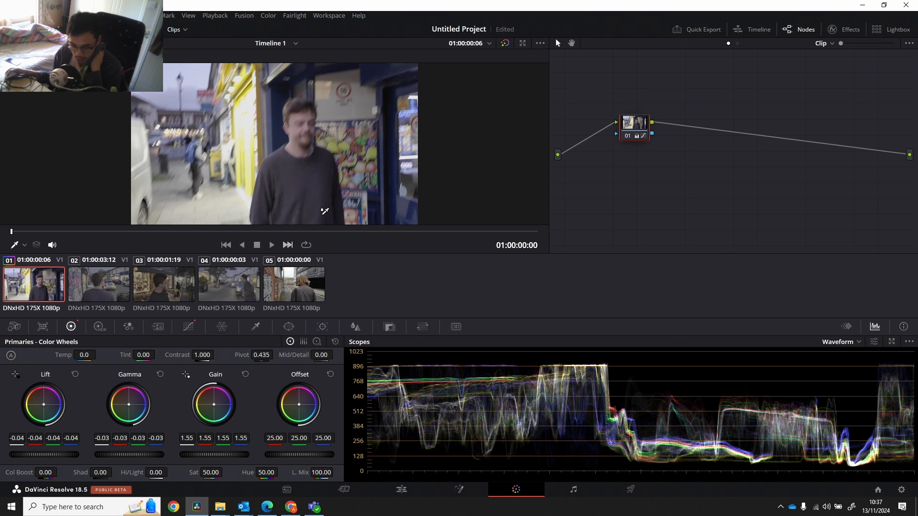
pyautogui.click(411, 157)
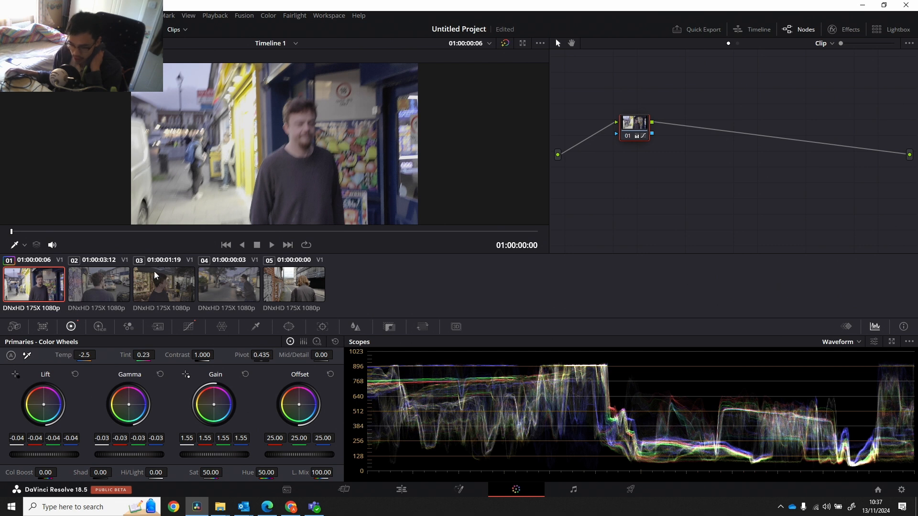
pyautogui.click(27, 355)
# Warm the first clip with Temp 447.5 and Tint -8.77, and raise its saturation to 62.20.
pyautogui.moveTo(84, 355); pyautogui.dragTo(122, 356)
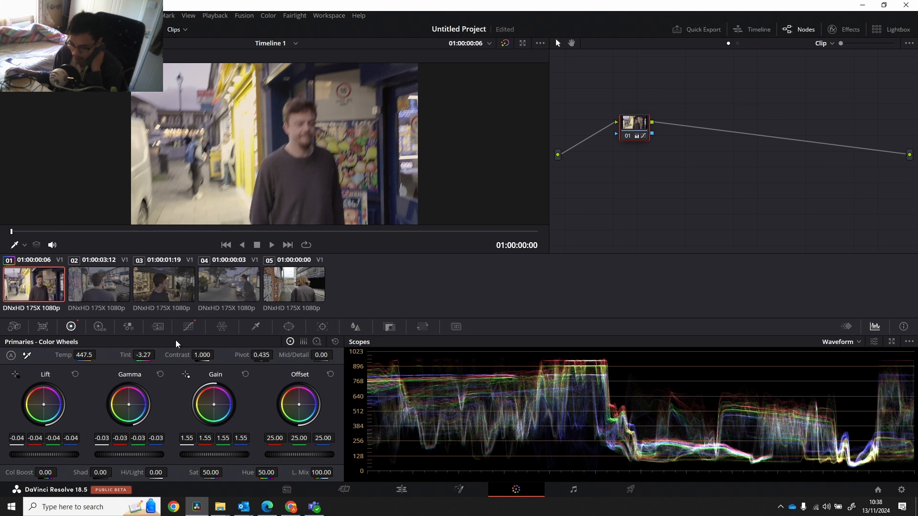
pyautogui.moveTo(143, 355); pyautogui.dragTo(115, 355)
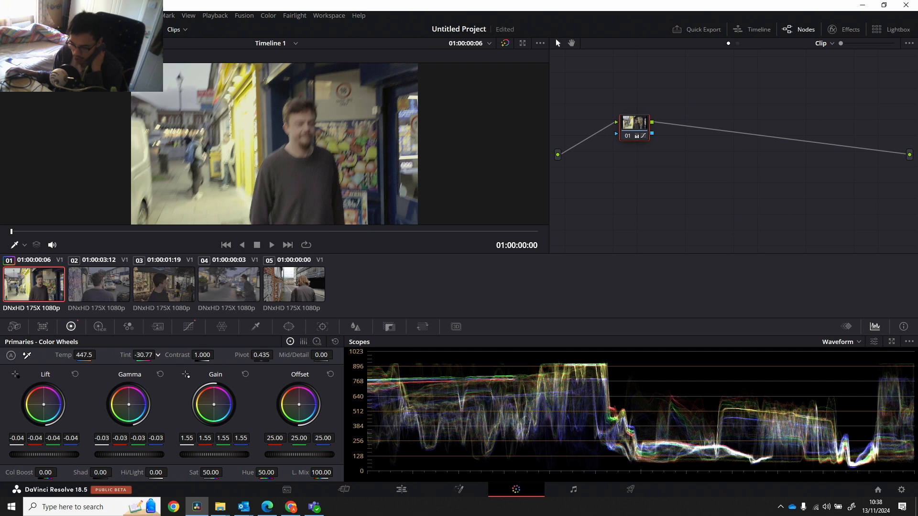
pyautogui.moveTo(113, 355); pyautogui.dragTo(136, 355)
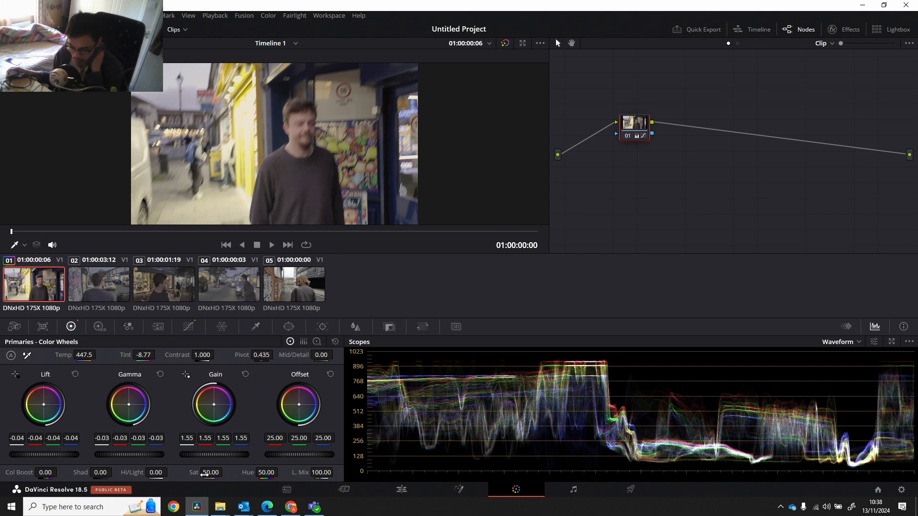
pyautogui.moveTo(225, 472); pyautogui.dragTo(225, 472)
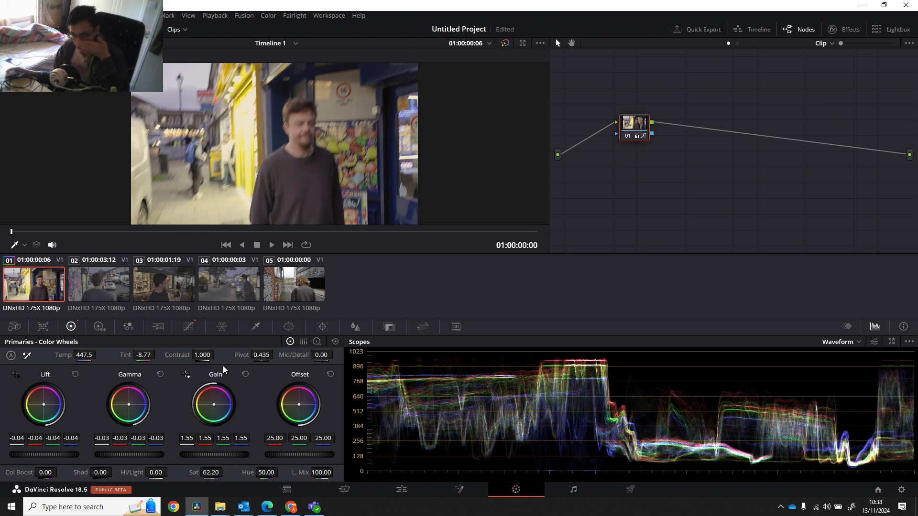
# Move to 01:00:00:23 in the first clip and compare its graded and ungraded image by toggling the grade bypass.
pyautogui.moveTo(12, 232); pyautogui.dragTo(75, 232)
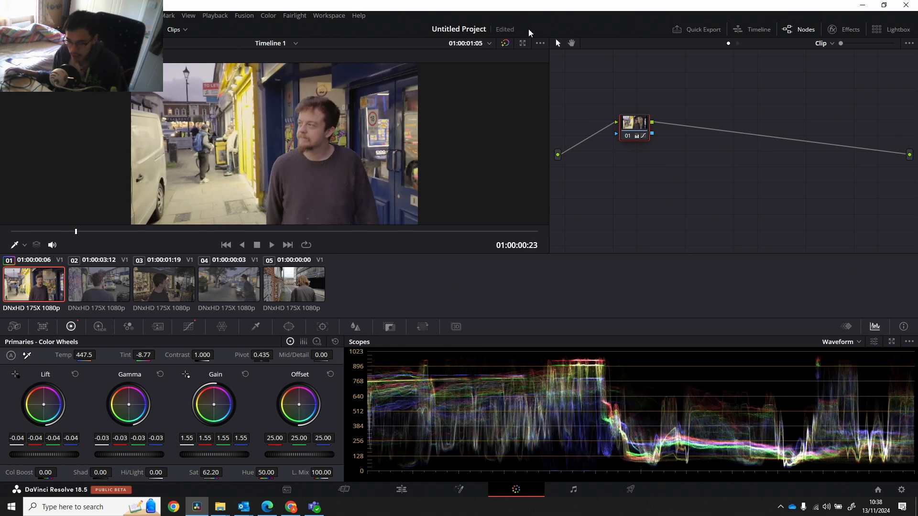
pyautogui.click(504, 44)
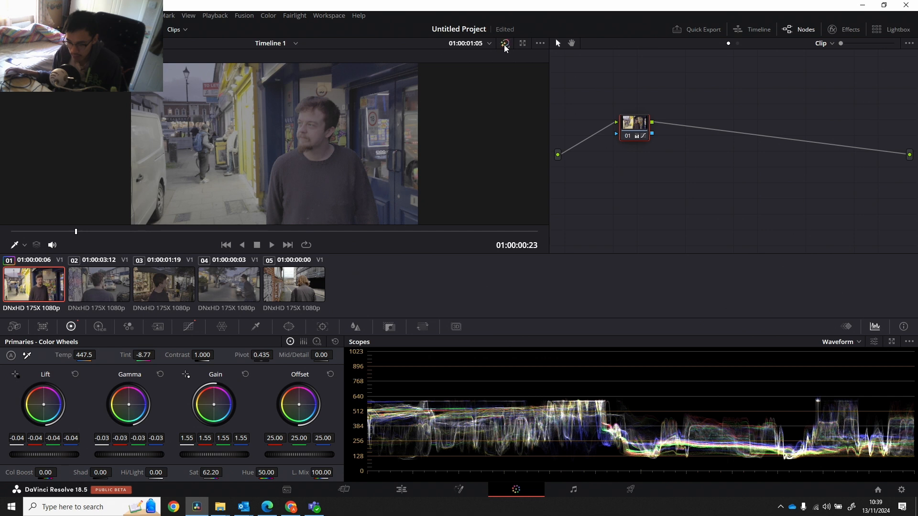
pyautogui.click(504, 45)
pyautogui.click(504, 44)
pyautogui.click(504, 45)
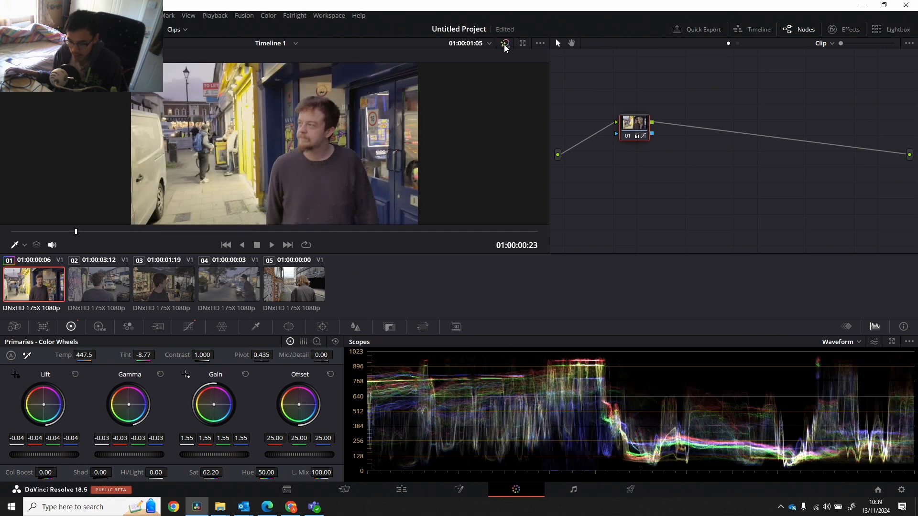
pyautogui.click(504, 45)
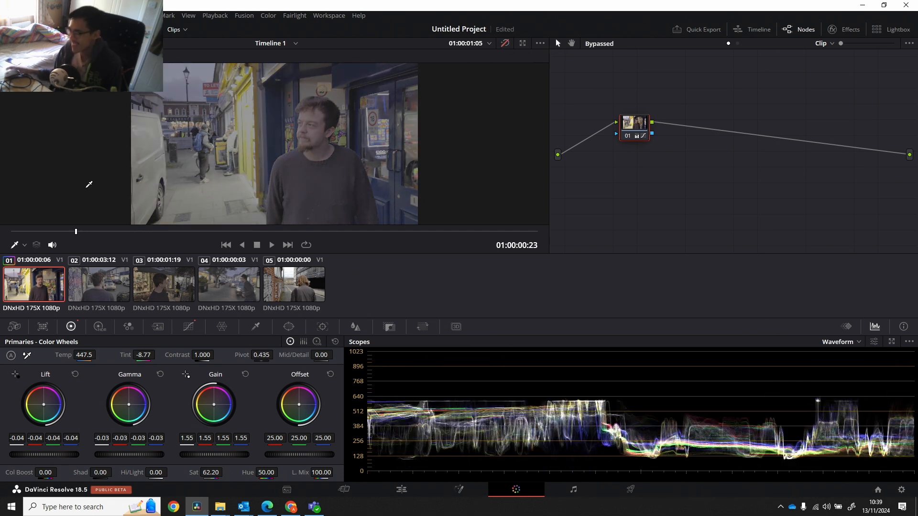
pyautogui.hotkey('shift', 'd')
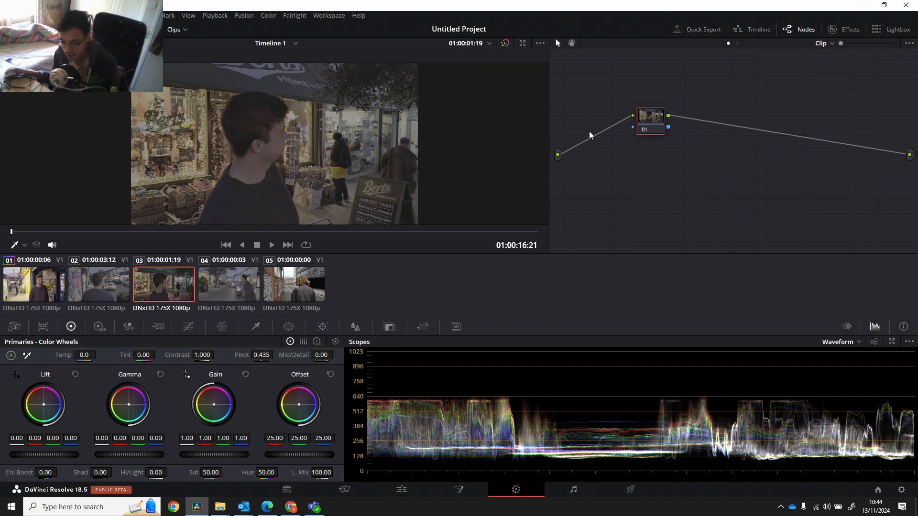
# Add a serial node after node 01 on the third clip.
pyautogui.rightClick(695, 136)
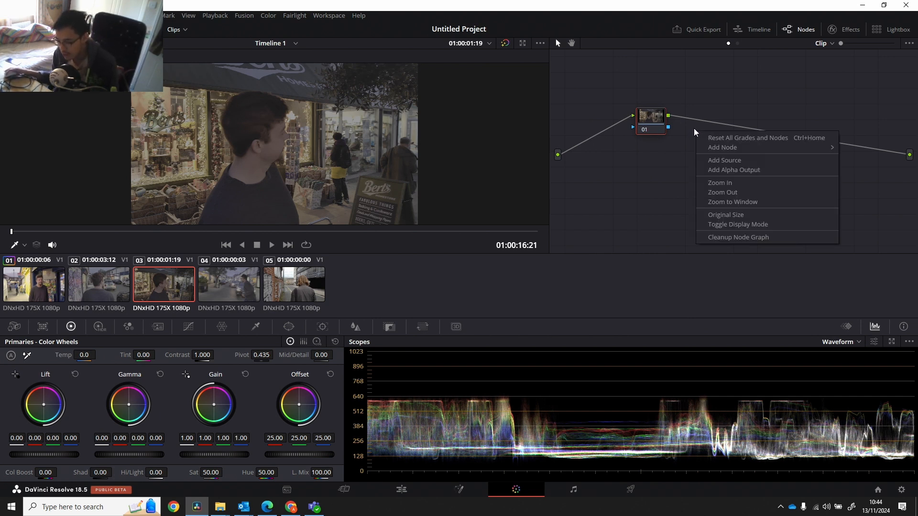
pyautogui.rightClick(656, 119)
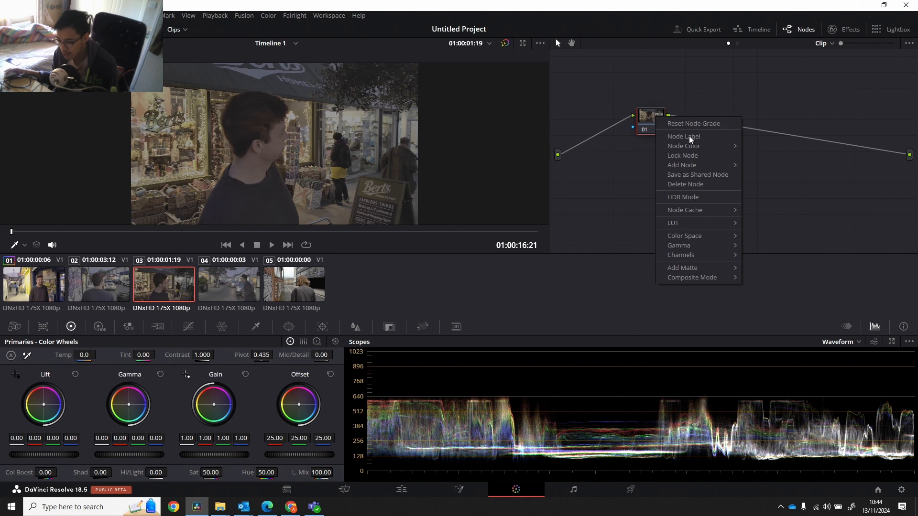
pyautogui.click(727, 115)
pyautogui.rightClick(728, 117)
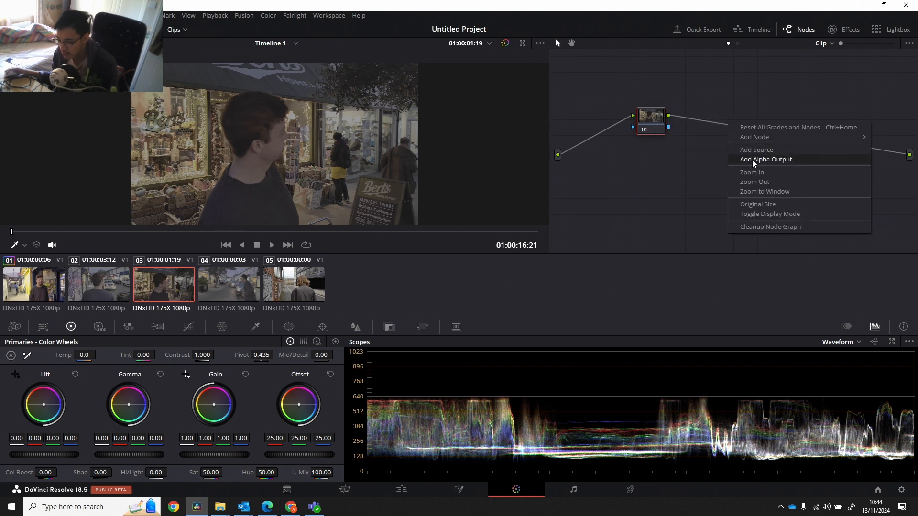
pyautogui.rightClick(655, 117)
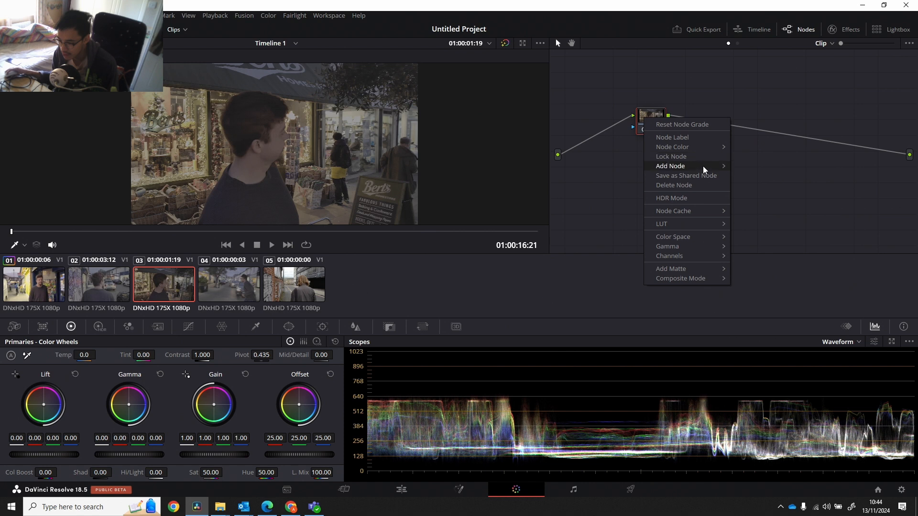
pyautogui.moveTo(721, 170)
pyautogui.click(751, 166)
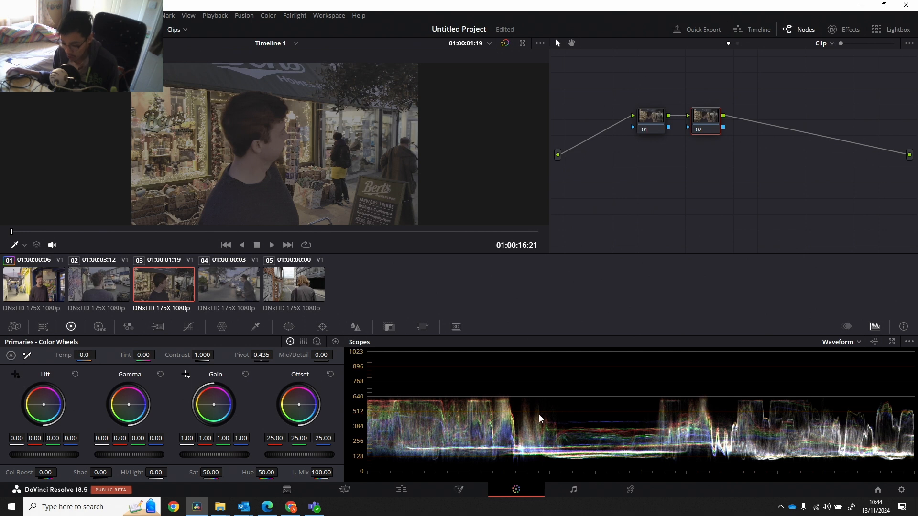
# Search the effects library for "false", apply the False Color effect to node 02 and decline the Studio upgrade offer.
pyautogui.click(845, 25)
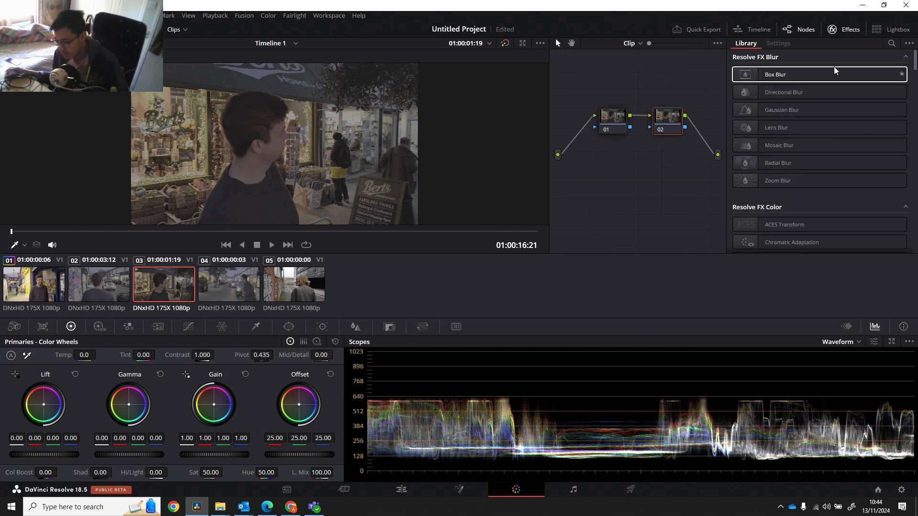
pyautogui.click(891, 44)
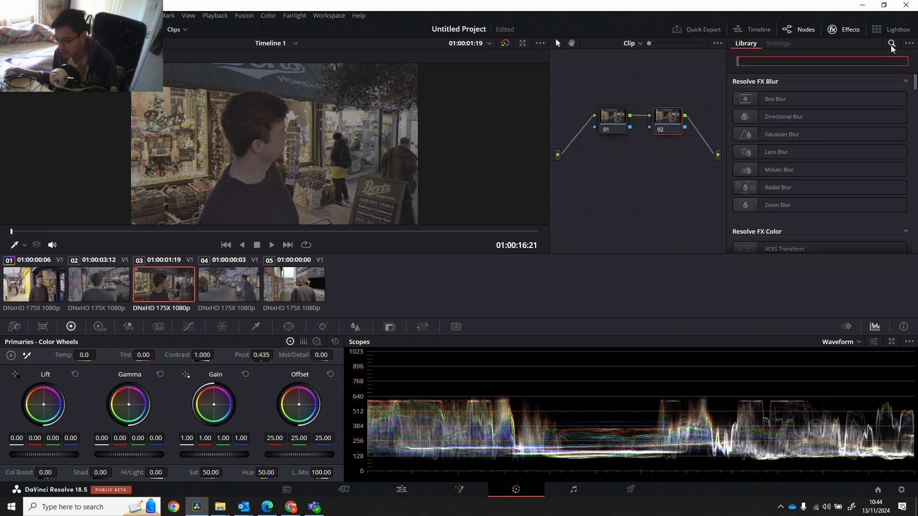
pyautogui.write('false')
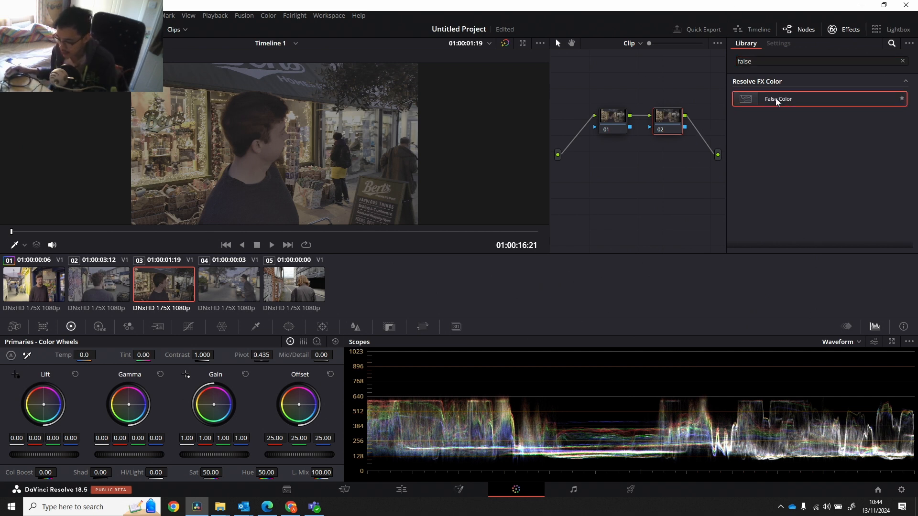
pyautogui.moveTo(775, 98); pyautogui.dragTo(673, 121)
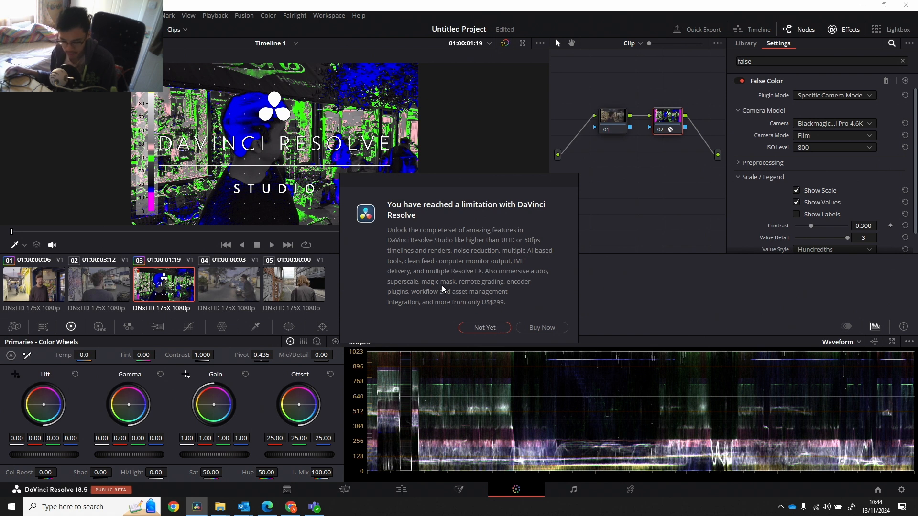
pyautogui.click(497, 328)
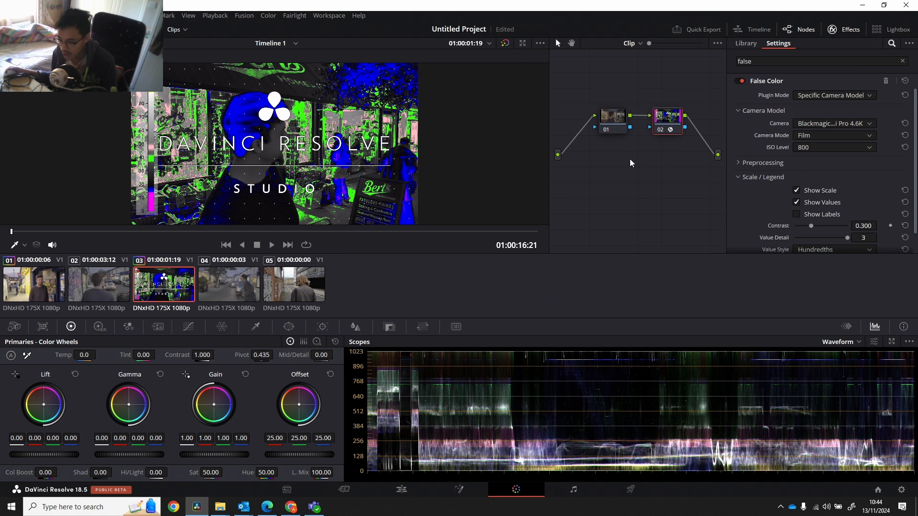
# Set the False Color plugin mode to Creative and its creative style to Exposure Guide.
pyautogui.click(822, 96)
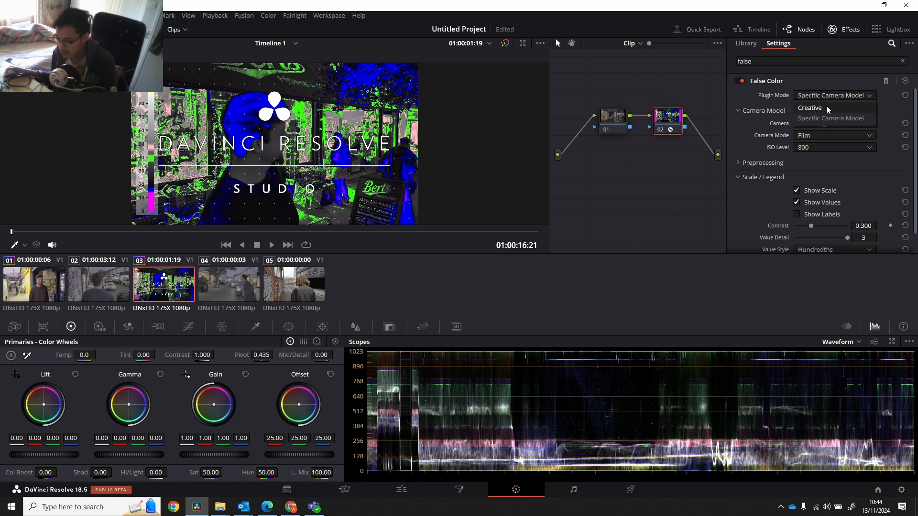
pyautogui.click(827, 110)
pyautogui.click(826, 122)
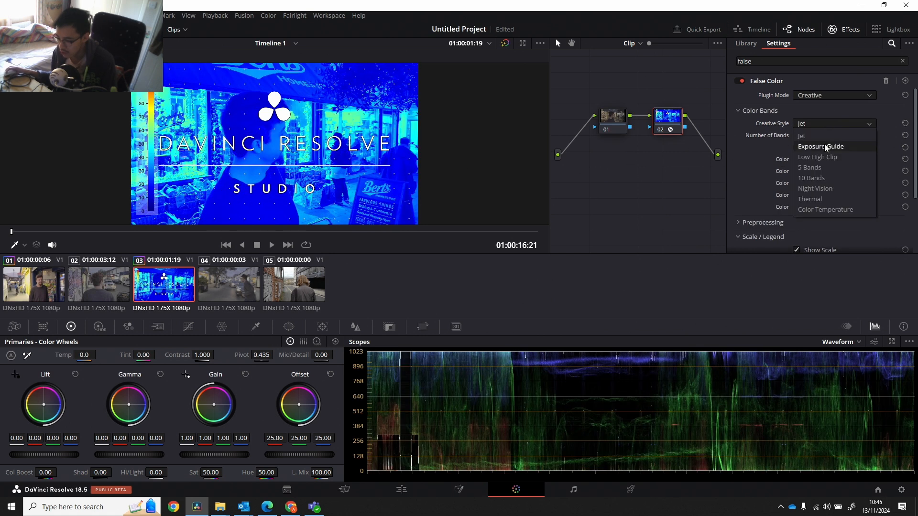
pyautogui.click(824, 144)
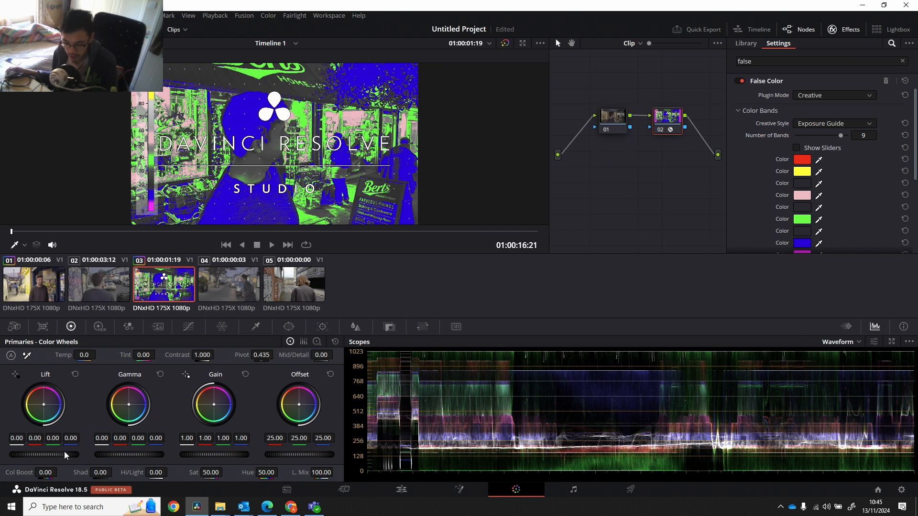
# On node 02 of the third clip, set lift to -0.06, gamma to -0.02 and gain to 1.02.
pyautogui.moveTo(44, 454); pyautogui.dragTo(21, 454)
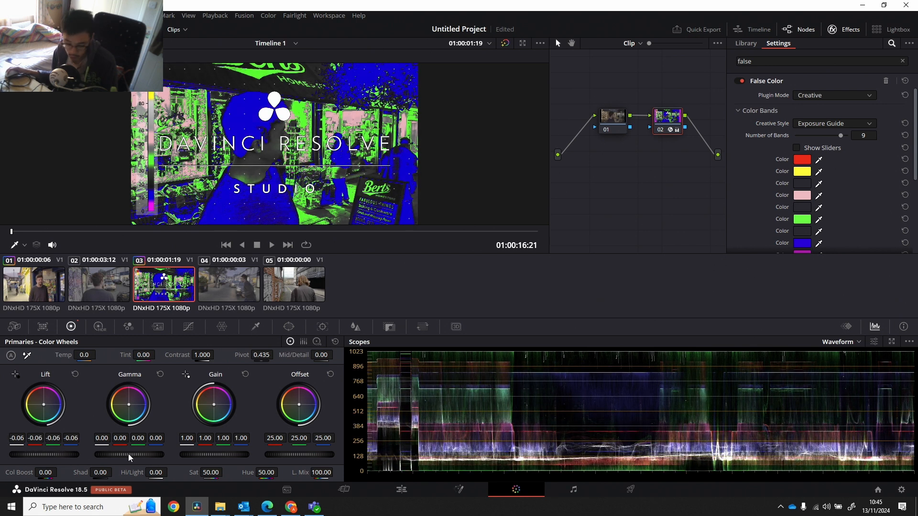
pyautogui.moveTo(128, 454); pyautogui.dragTo(131, 454)
pyautogui.moveTo(190, 456); pyautogui.dragTo(191, 456)
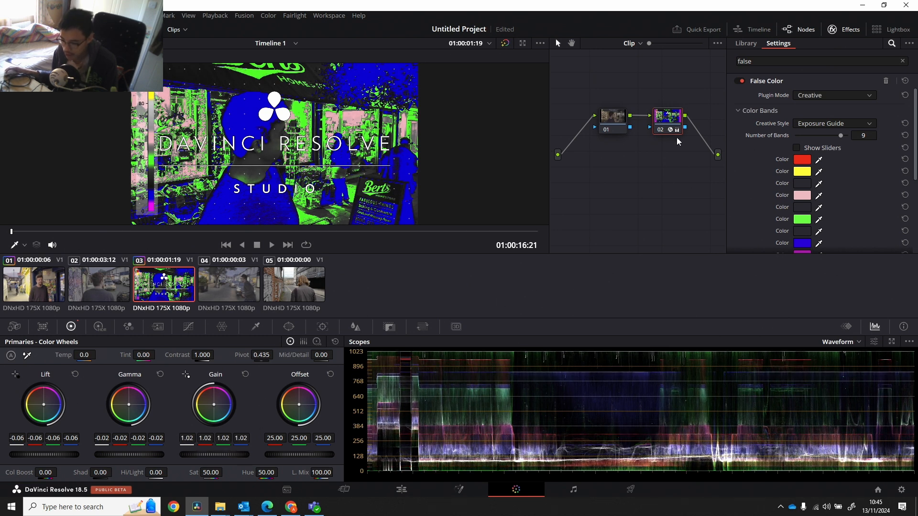
# Disable the False Color node 02, set its gain to 1.42 and sample a white-balance reference in the image's background.
pyautogui.click(661, 128)
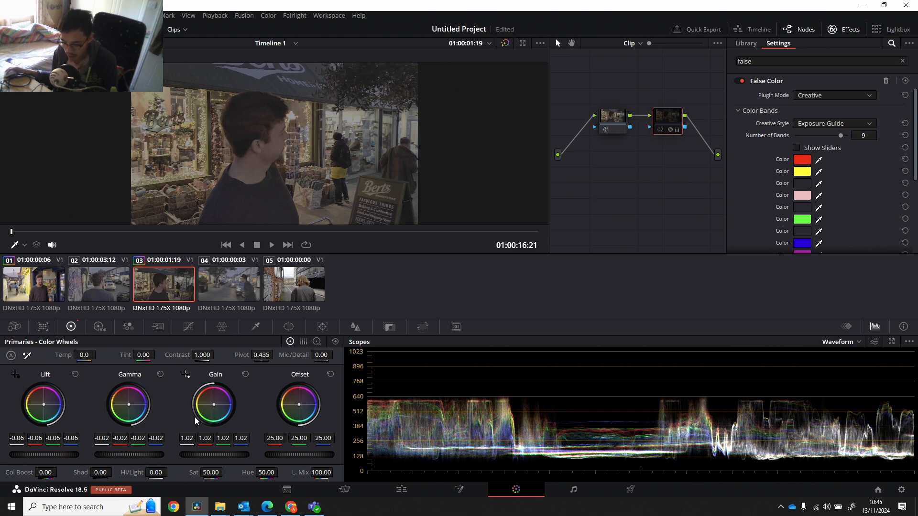
pyautogui.moveTo(223, 455)
pyautogui.mouseDown()
pyautogui.moveTo(254, 454)
pyautogui.moveTo(213, 455)
pyautogui.mouseUp()
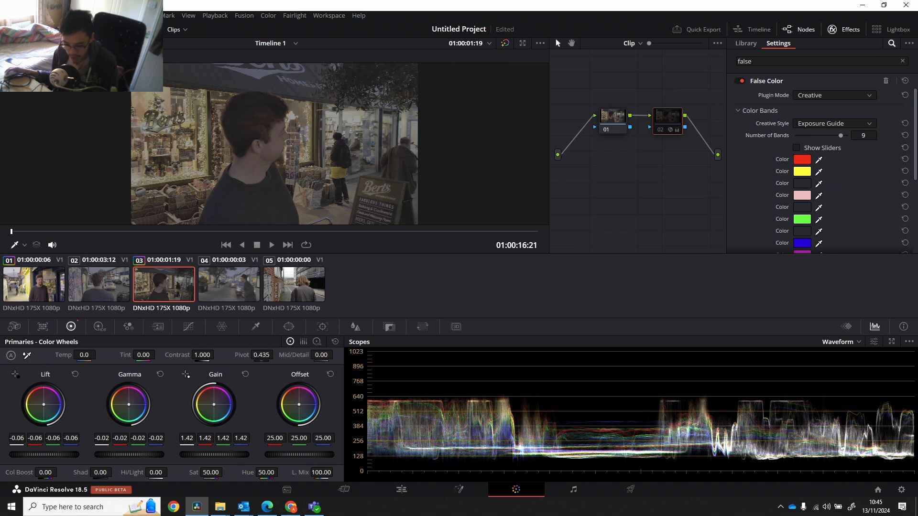
pyautogui.click(352, 143)
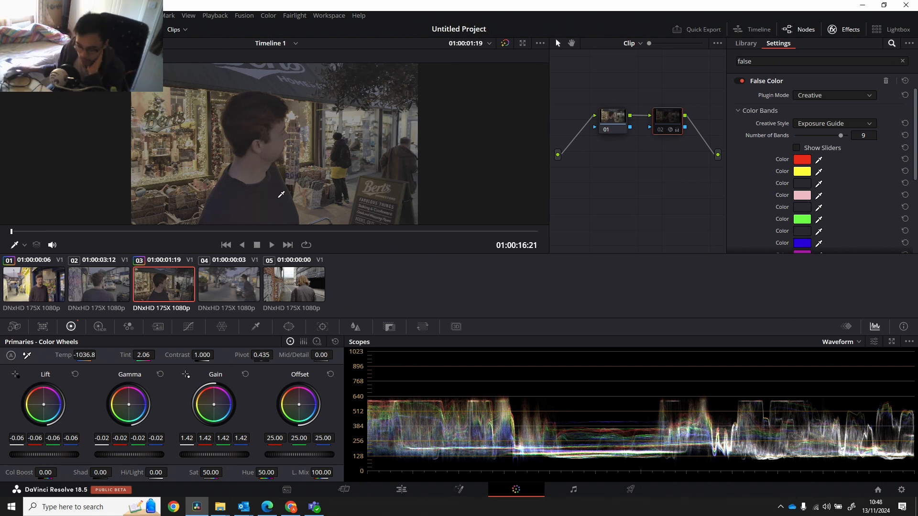
# Select the second clip and hide the effects library.
pyautogui.click(102, 288)
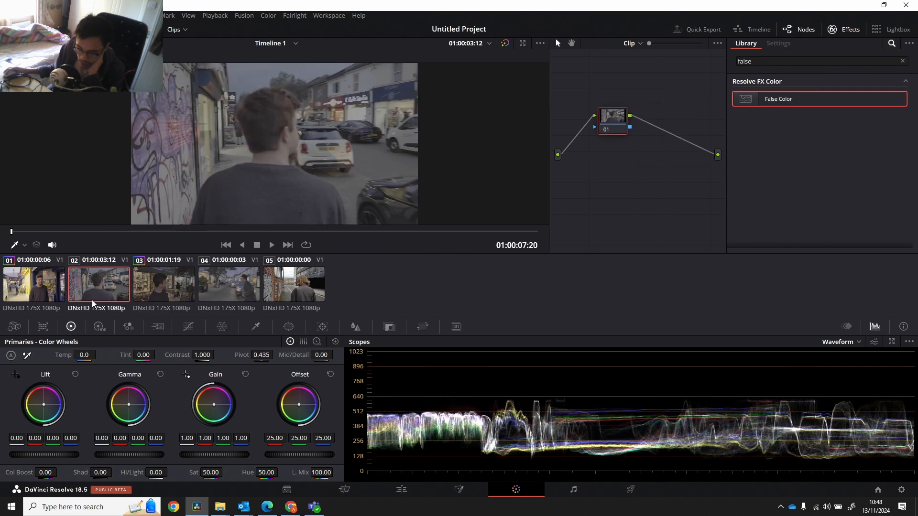
pyautogui.click(42, 283)
pyautogui.click(112, 288)
pyautogui.click(853, 30)
# Compare the graded first clip with the ungraded second clip in the viewer and waveform by alternating between them.
pyautogui.click(49, 284)
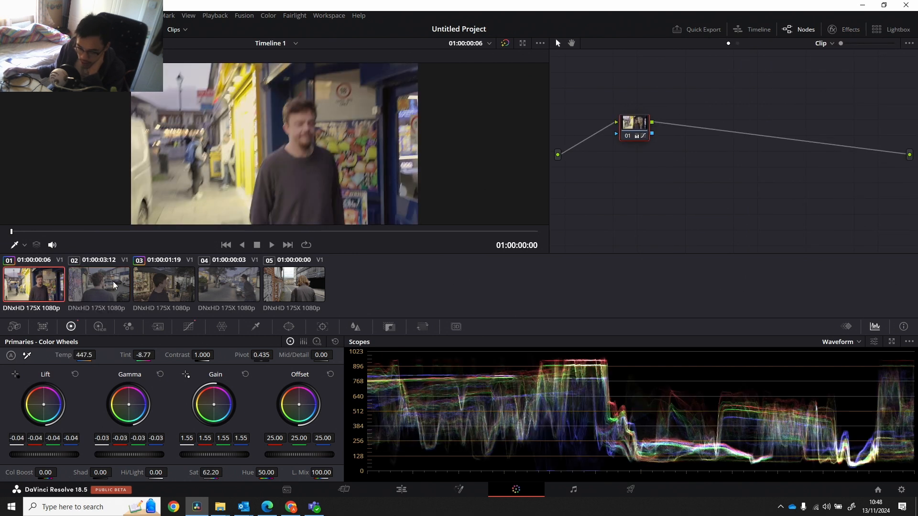
pyautogui.click(115, 286)
pyautogui.click(51, 286)
pyautogui.click(91, 284)
pyautogui.click(53, 288)
pyautogui.click(86, 285)
pyautogui.click(41, 286)
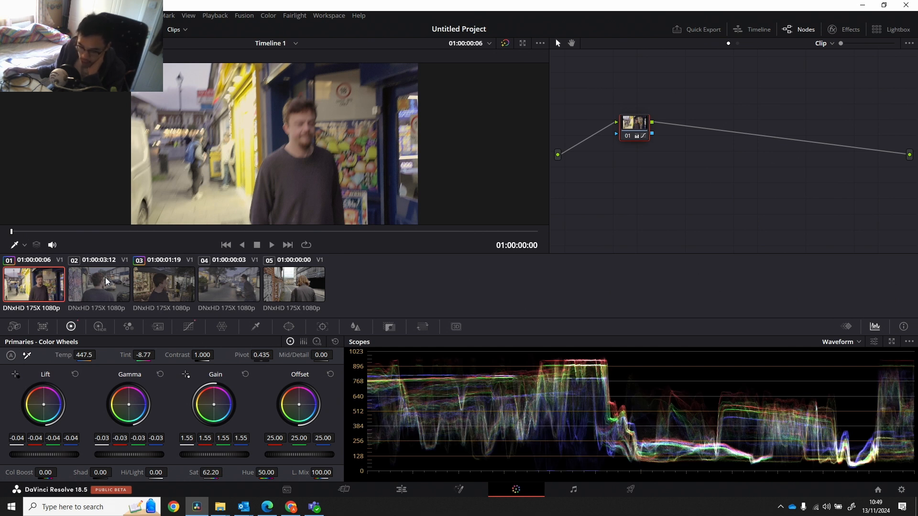
pyautogui.click(105, 281)
pyautogui.click(53, 282)
pyautogui.click(95, 283)
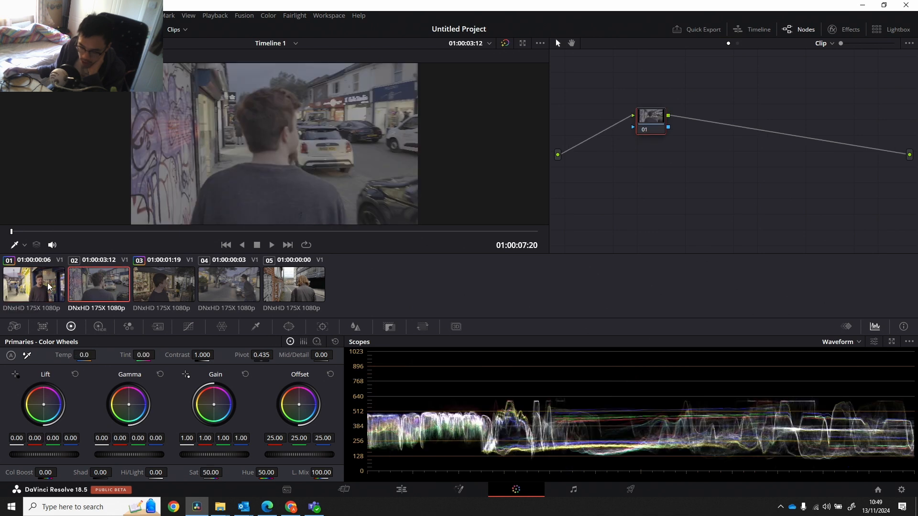
pyautogui.click(43, 281)
pyautogui.click(76, 280)
pyautogui.click(36, 281)
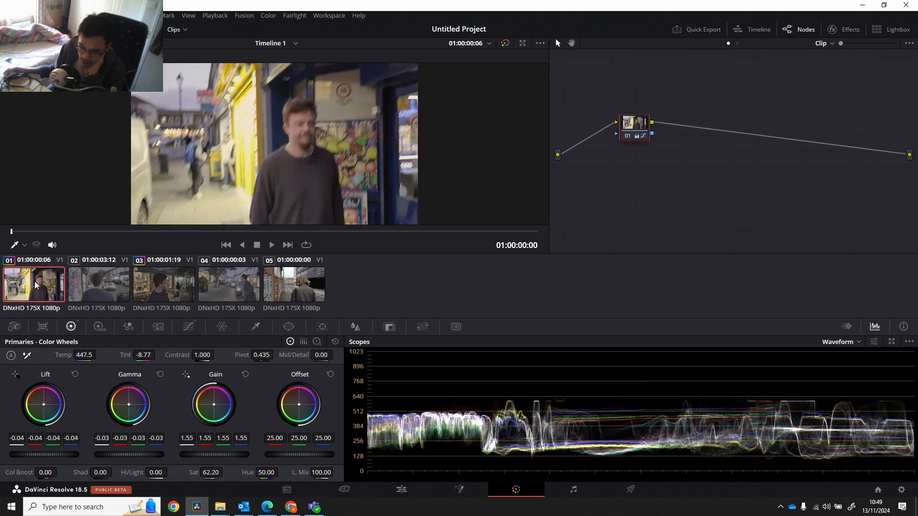
pyautogui.click(93, 285)
pyautogui.click(48, 288)
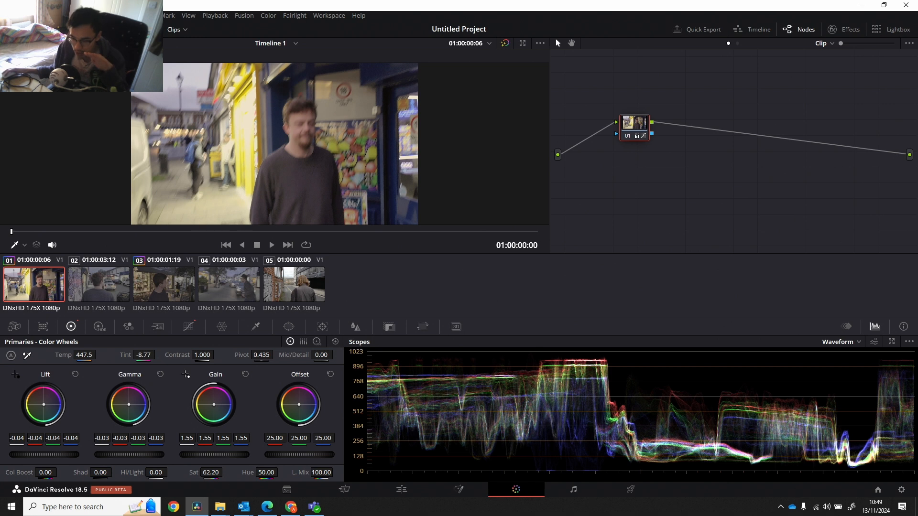
# Show the stills gallery and grab a still of the graded first clip.
pyautogui.click(25, 29)
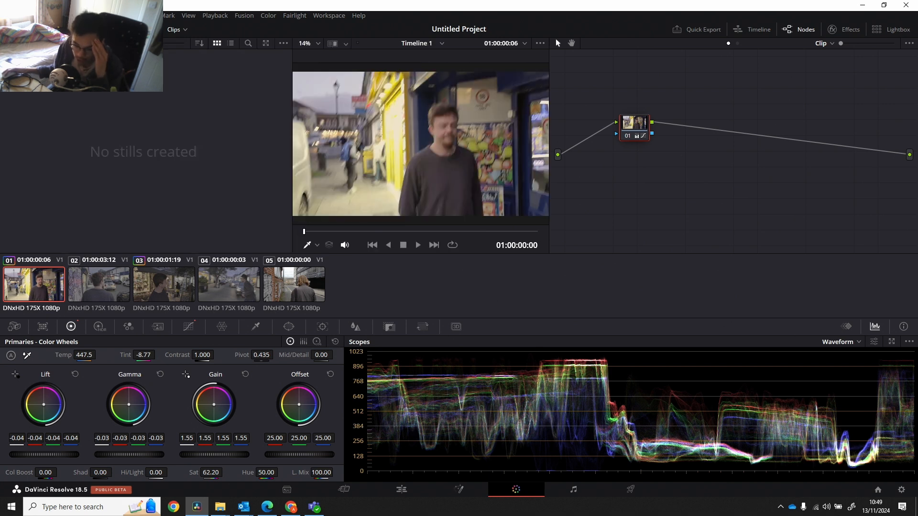
pyautogui.click(25, 29)
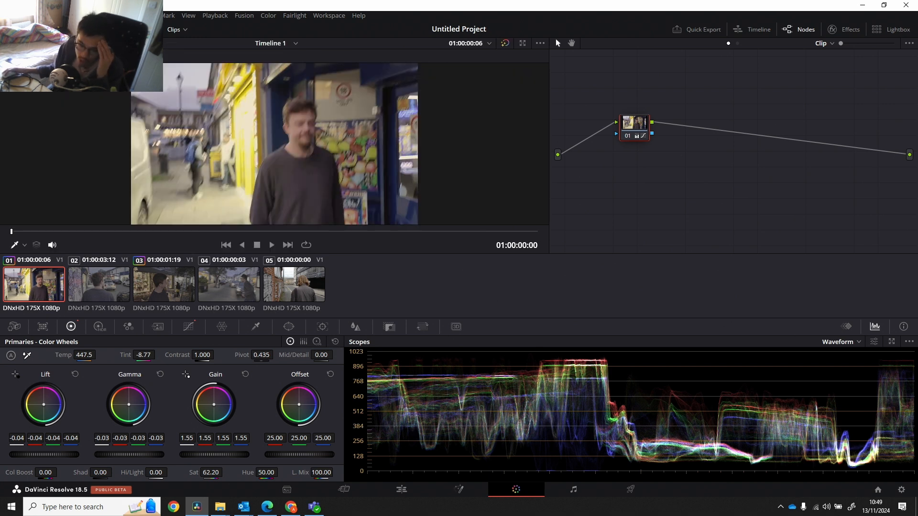
pyautogui.click(25, 29)
pyautogui.rightClick(406, 154)
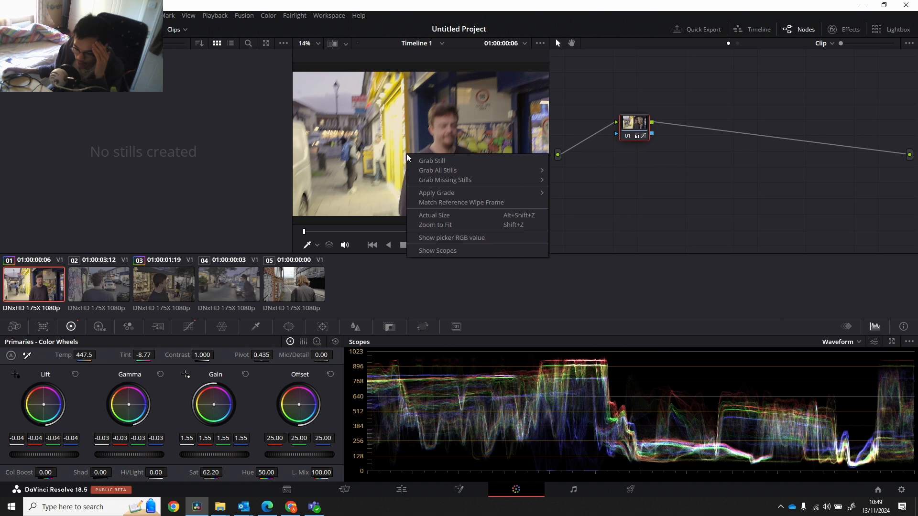
pyautogui.click(434, 160)
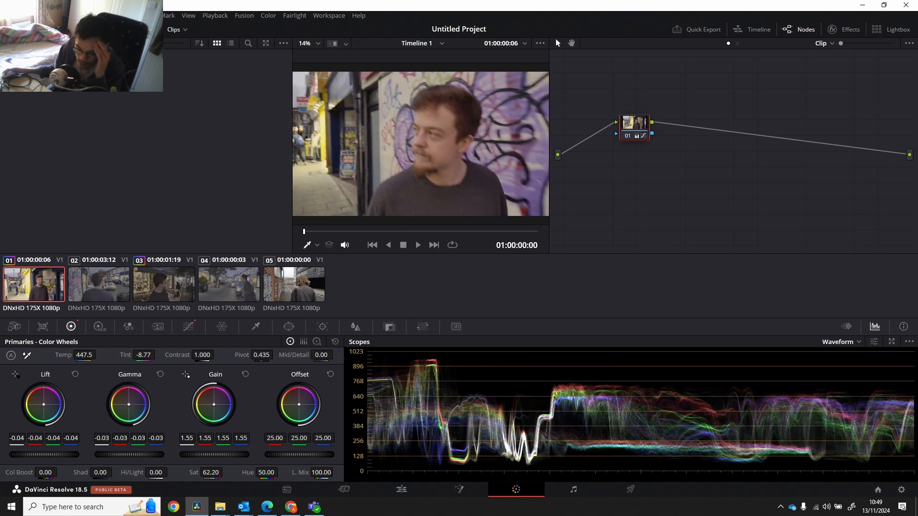
# Apply the grade from the first clip's gallery still to the second clip.
pyautogui.click(165, 286)
pyautogui.click(98, 287)
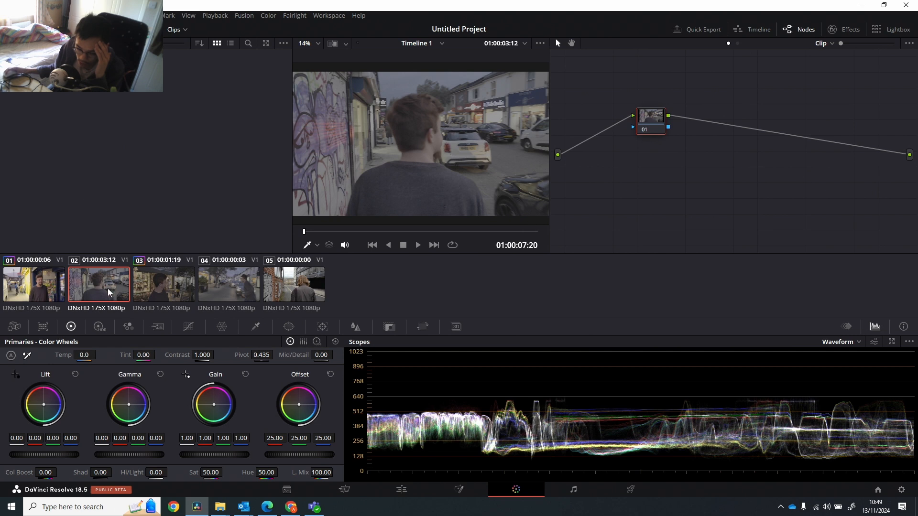
pyautogui.rightClick(45, 76)
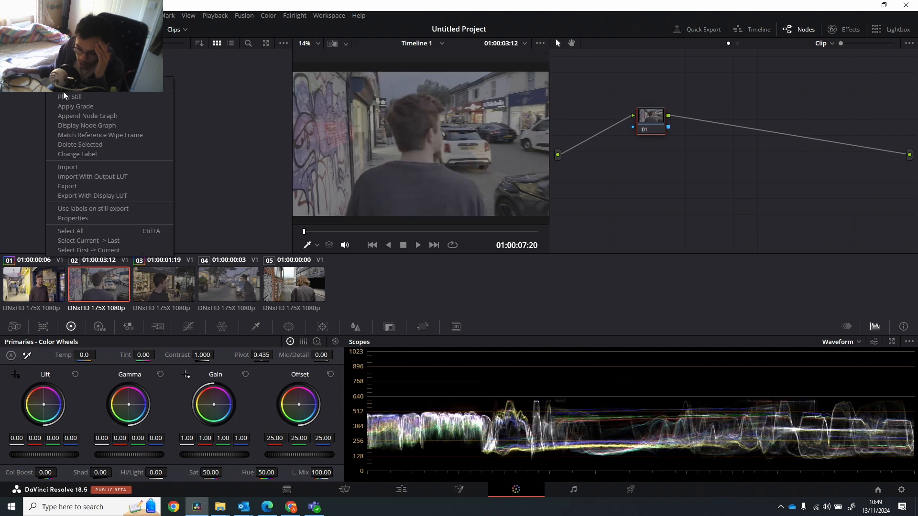
pyautogui.click(74, 106)
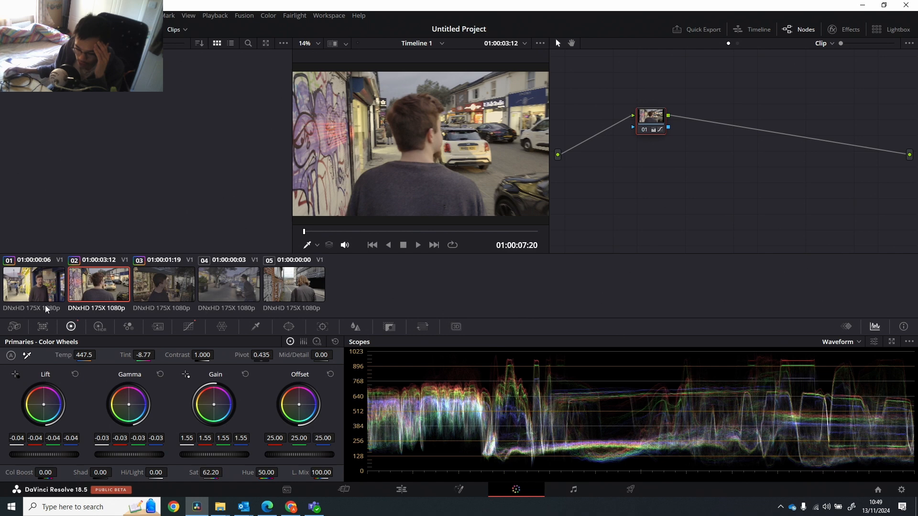
# Compare the first and second clips with the shared grade by alternating between them, and hide the stills gallery.
pyautogui.click(30, 289)
pyautogui.moveTo(314, 235); pyautogui.dragTo(509, 226)
pyautogui.click(102, 287)
pyautogui.click(56, 285)
pyautogui.click(111, 285)
pyautogui.click(53, 290)
pyautogui.click(104, 285)
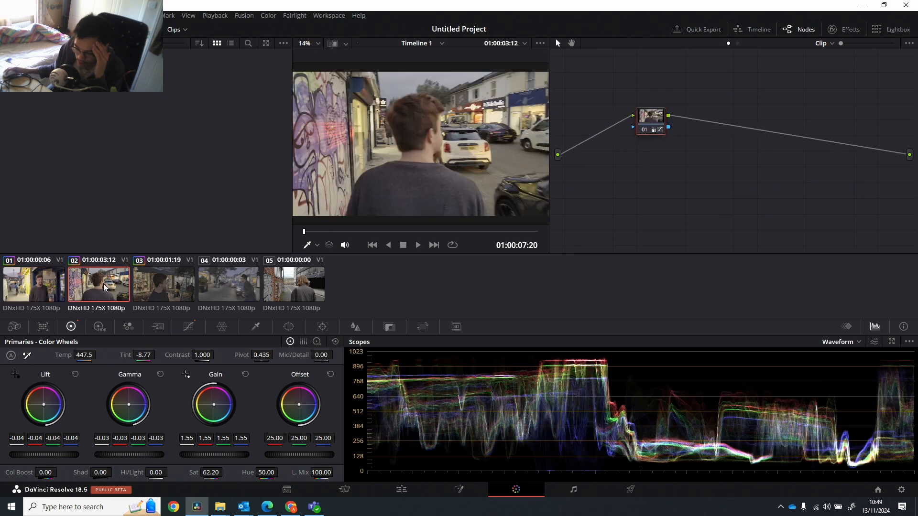
pyautogui.click(54, 286)
pyautogui.click(100, 285)
pyautogui.click(53, 287)
pyautogui.click(91, 286)
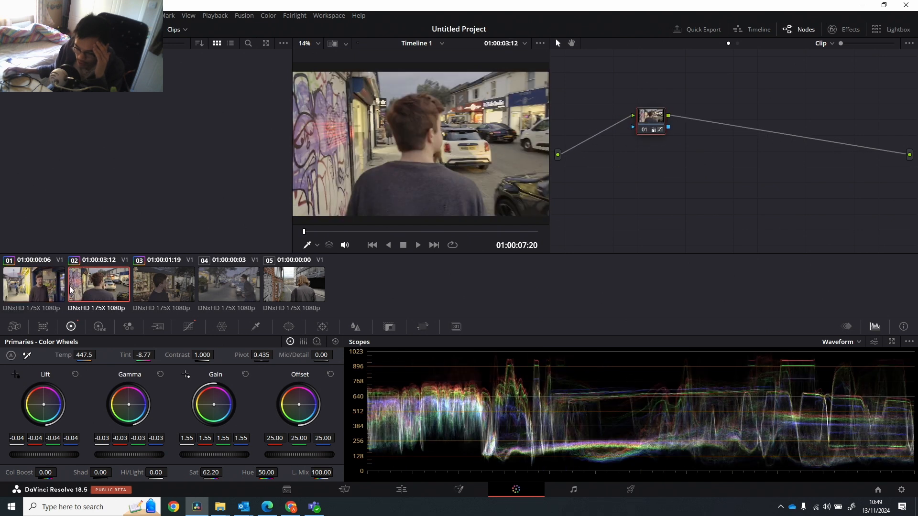
pyautogui.click(53, 287)
pyautogui.click(93, 289)
pyautogui.click(23, 29)
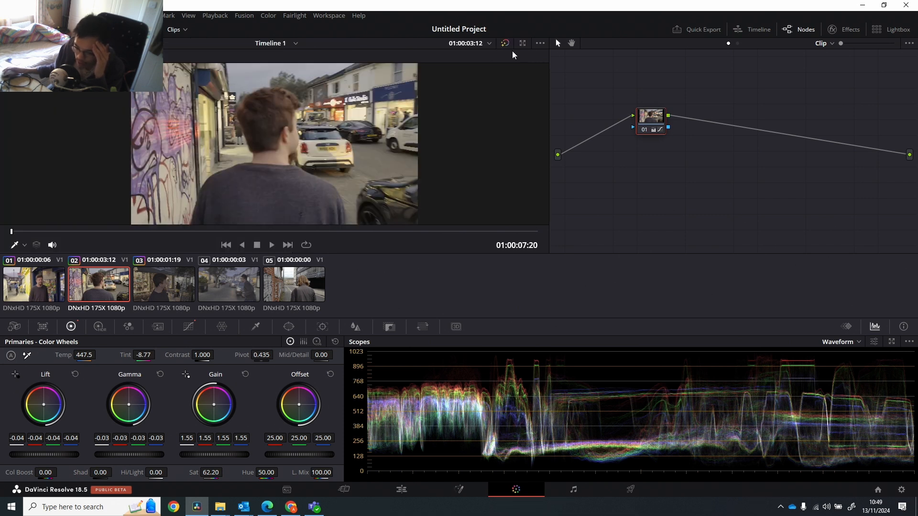
pyautogui.click(539, 43)
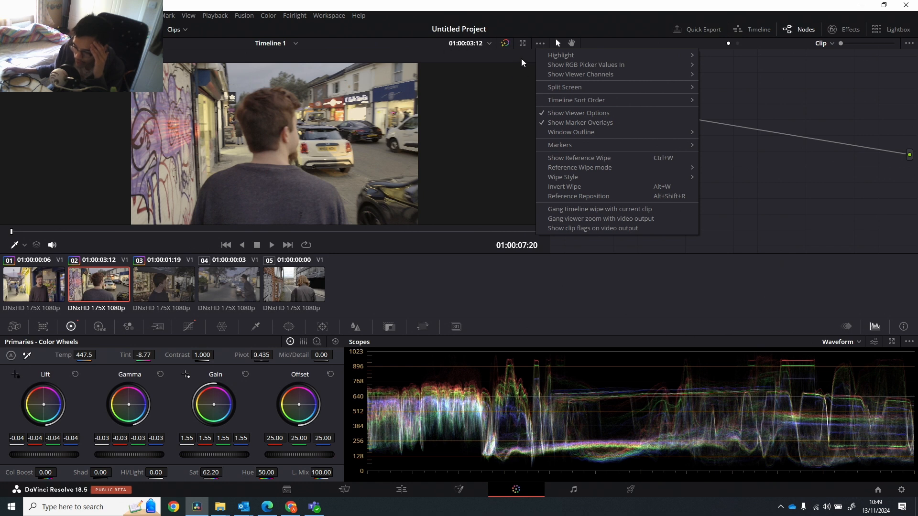
pyautogui.click(489, 44)
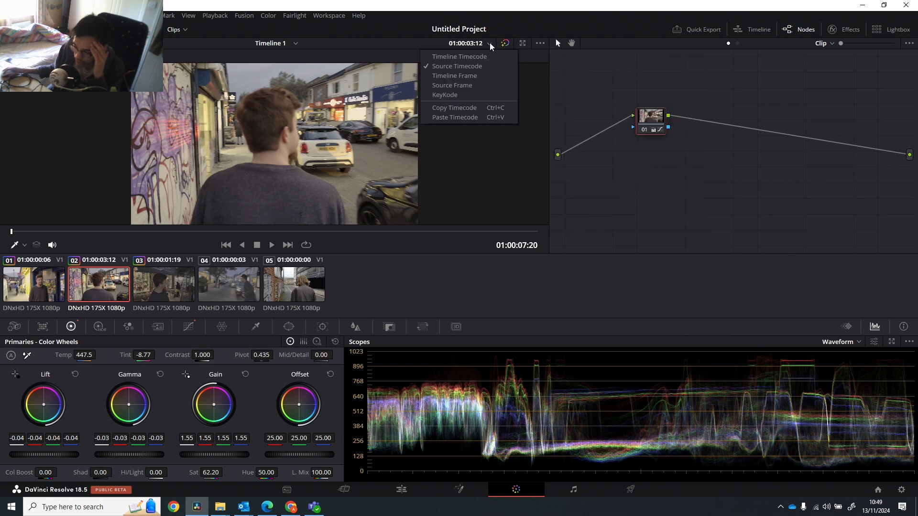
pyautogui.click(74, 119)
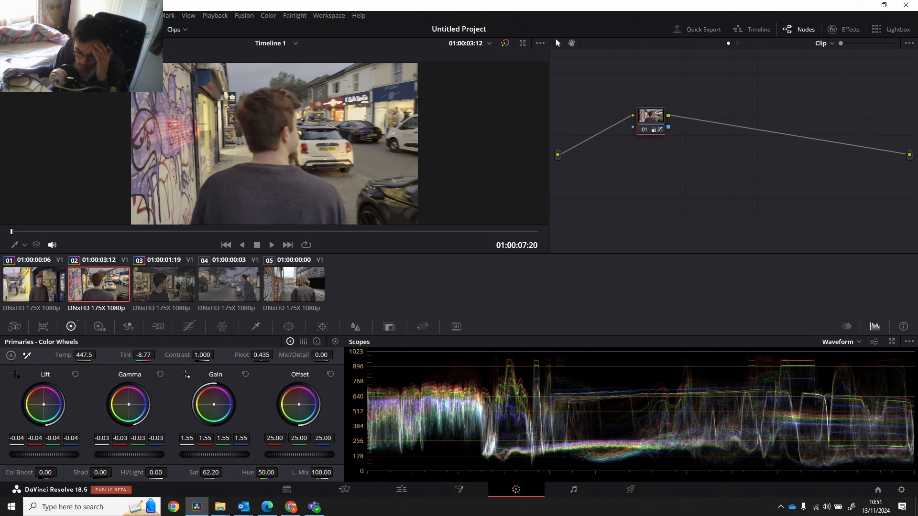
# Turn on the viewer's split screen and set its mode to Selected Clips.
pyautogui.click(27, 44)
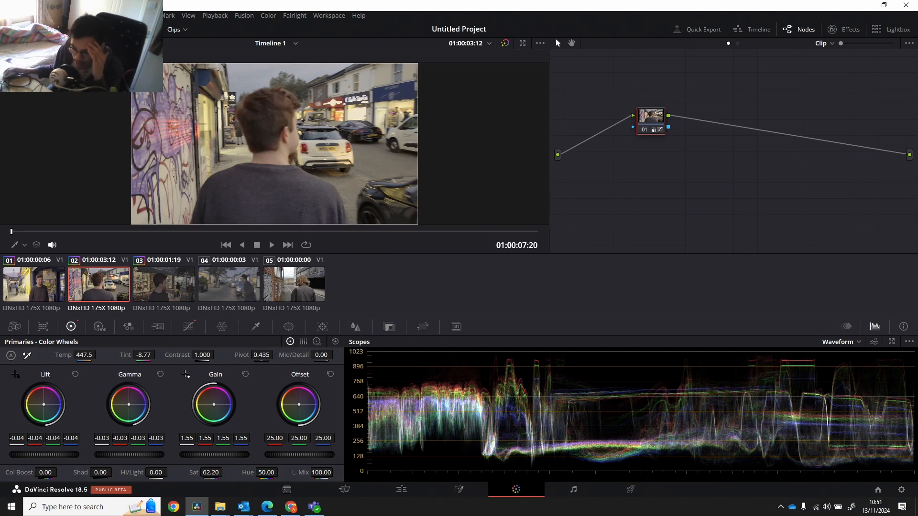
pyautogui.click(28, 57)
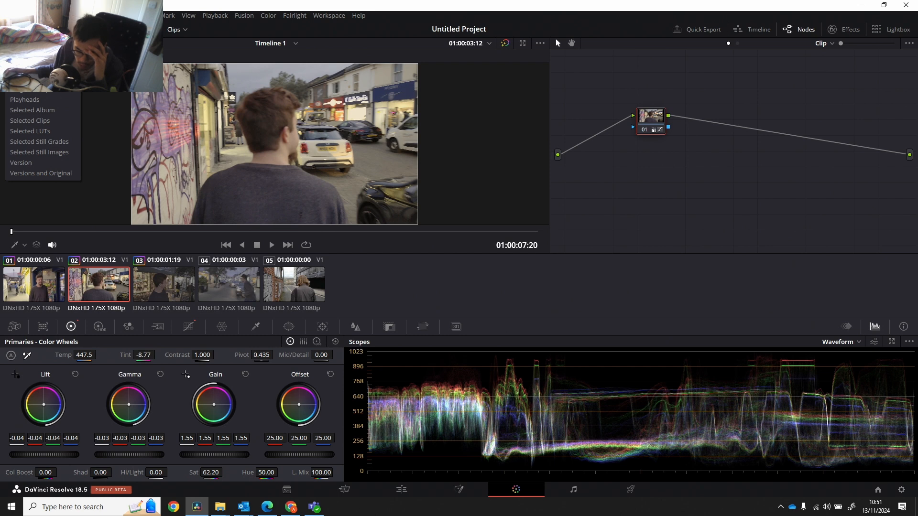
pyautogui.click(46, 122)
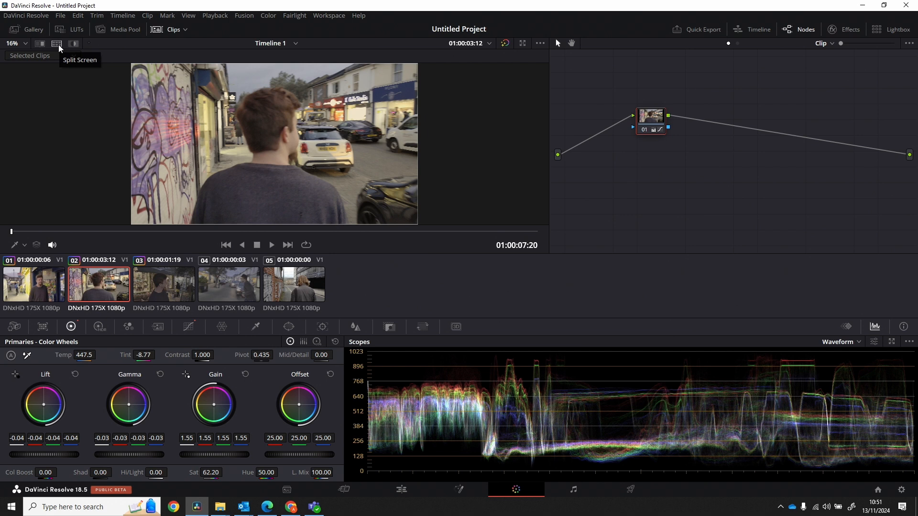
pyautogui.click(48, 57)
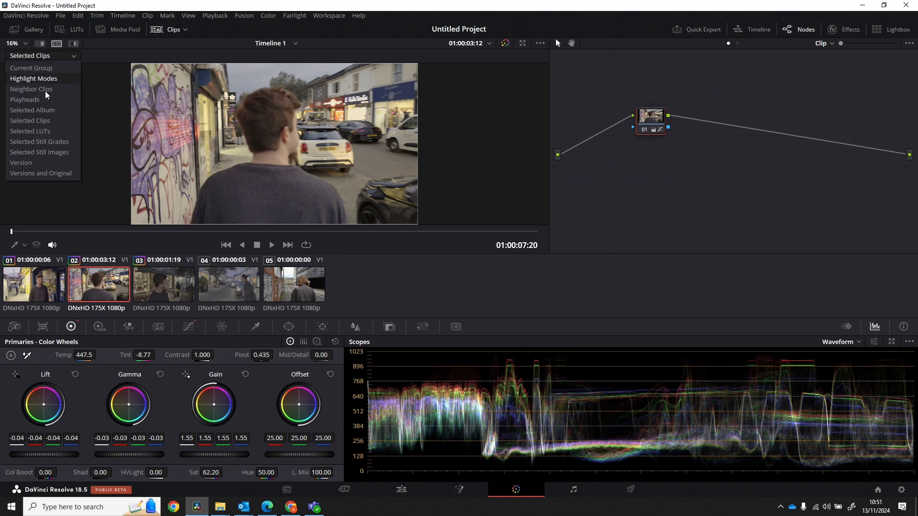
pyautogui.click(47, 121)
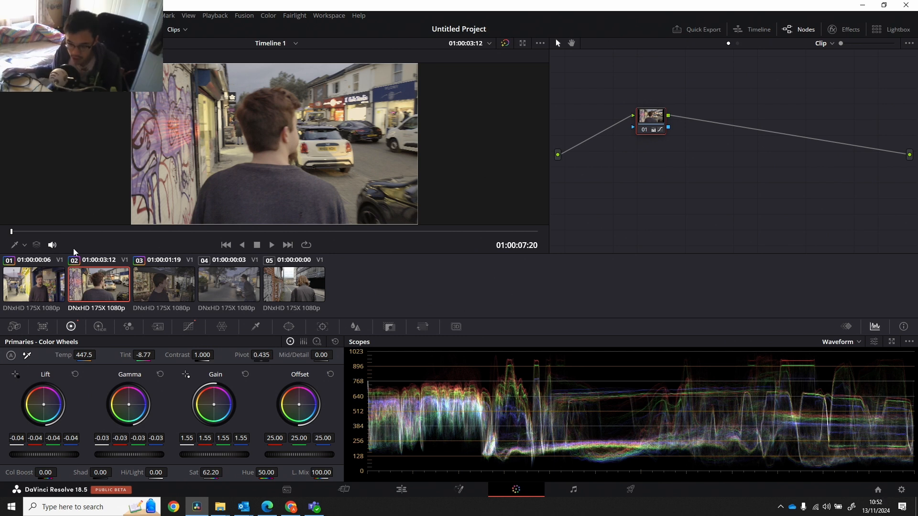
# Show the first clip beside the second in the split screen, enlarge the view and move the second clip to 01:00:05:08.
pyautogui.keyDown('ctrl'); pyautogui.click(42, 291); pyautogui.keyUp('ctrl')
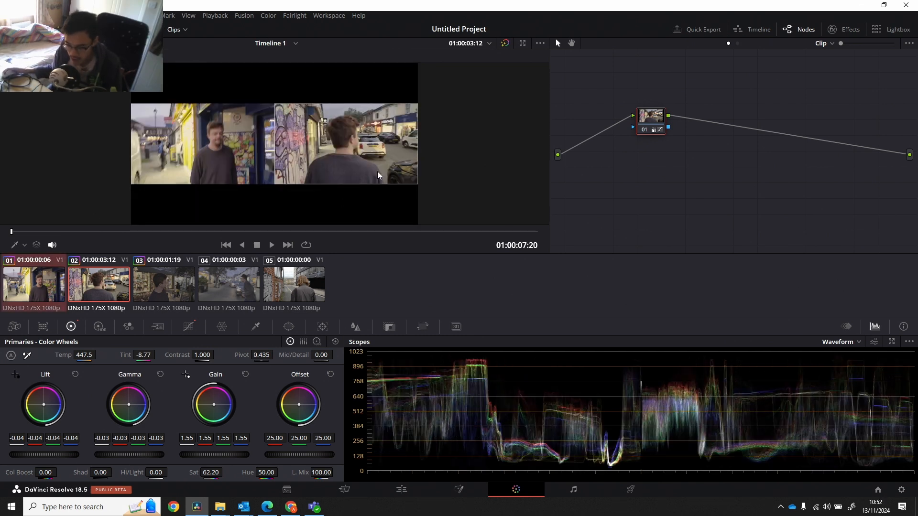
pyautogui.scroll(2, 252, 153)
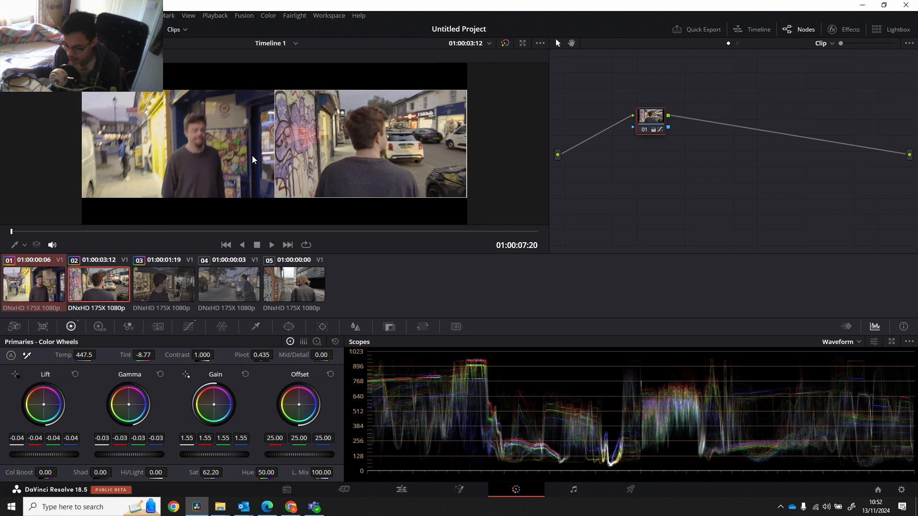
pyautogui.scroll(1, 189, 147)
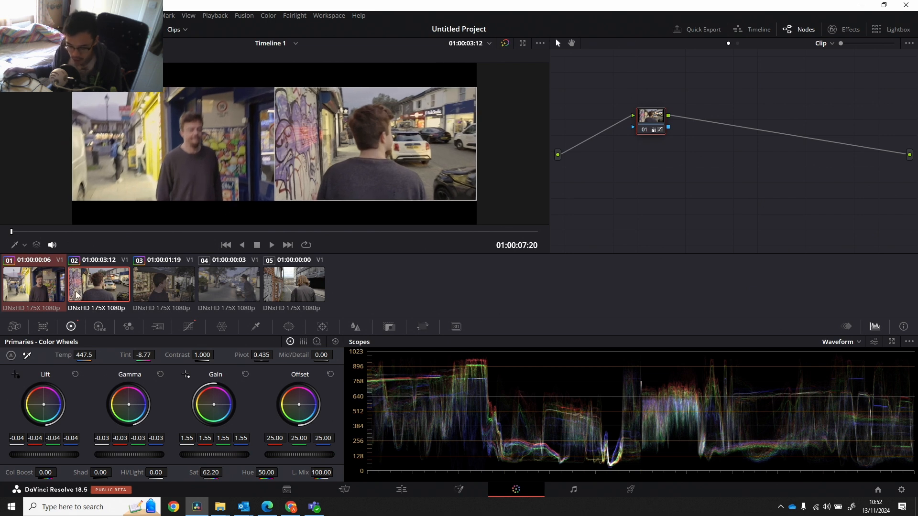
pyautogui.moveTo(104, 231); pyautogui.dragTo(119, 231)
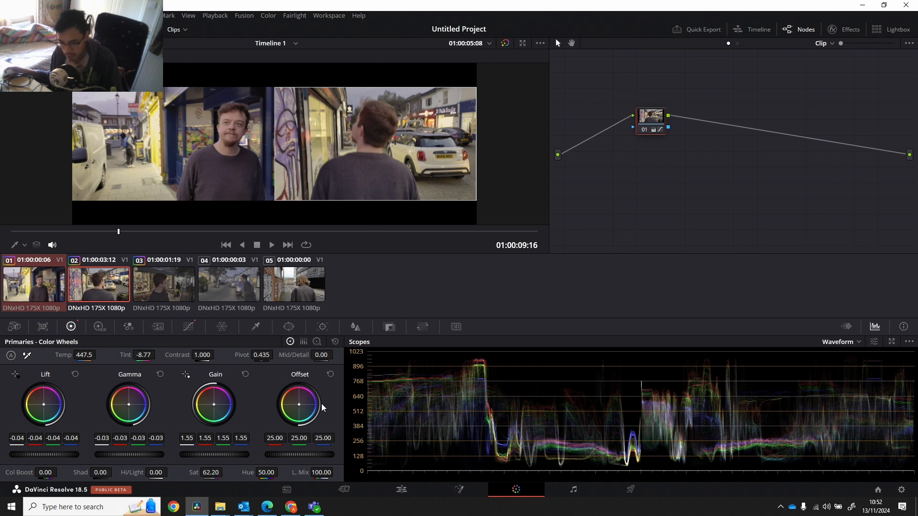
pyautogui.click(107, 297)
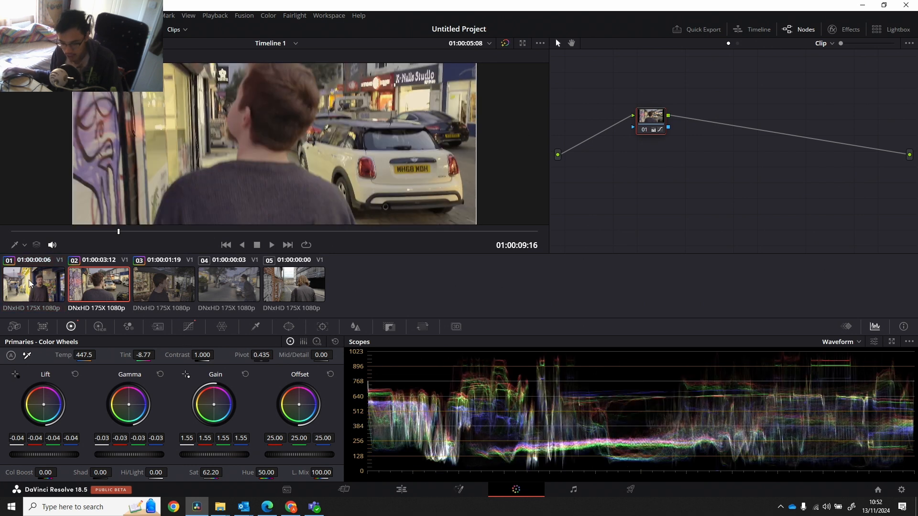
pyautogui.middleClick(46, 290)
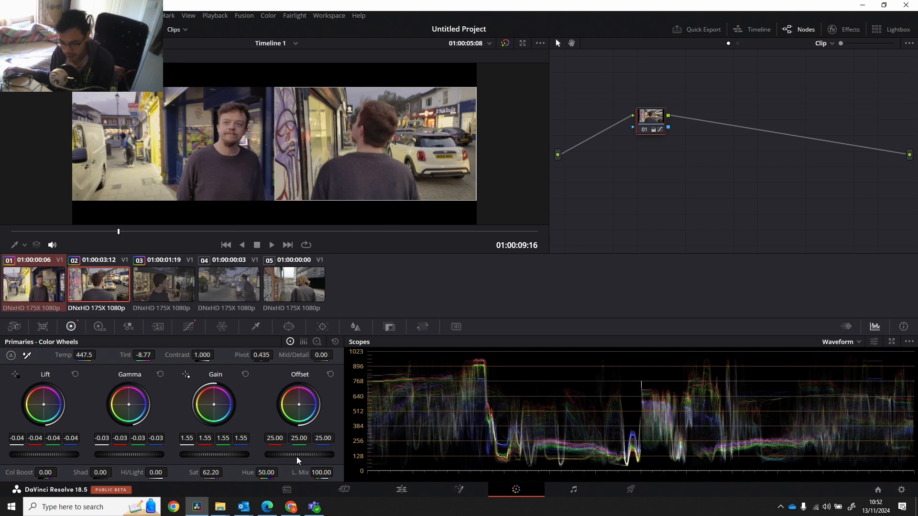
# Raise the second clip's offset to 26.45 and show the HDR color wheels.
pyautogui.moveTo(296, 456)
pyautogui.mouseDown()
pyautogui.moveTo(318, 456)
pyautogui.moveTo(304, 456)
pyautogui.mouseUp()
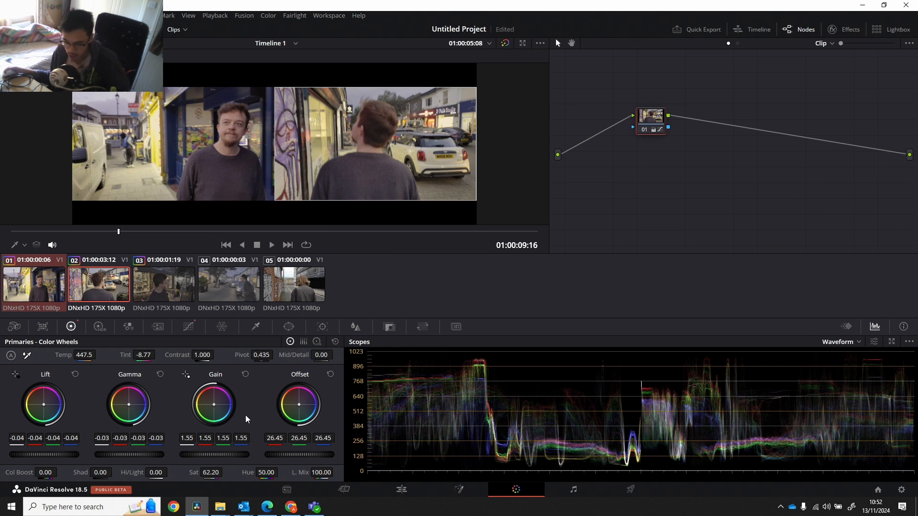
pyautogui.click(98, 327)
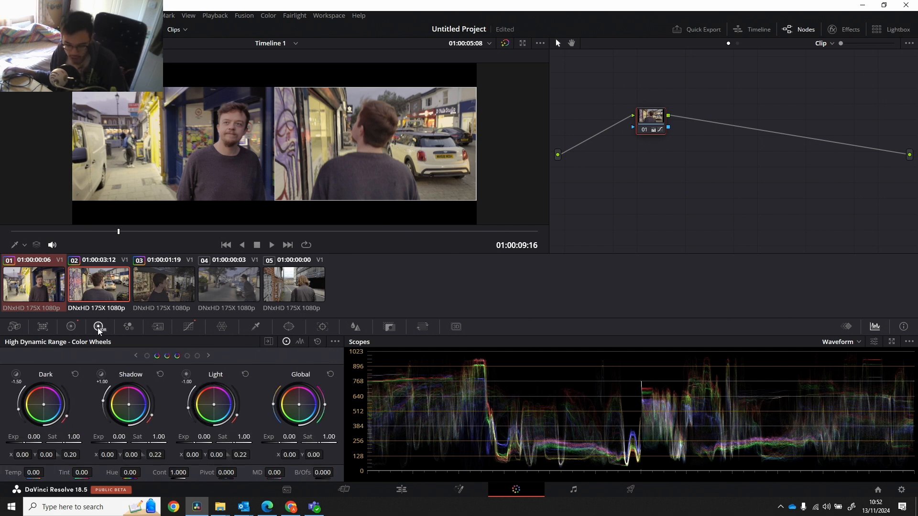
# Look through the HDR zone wheels, from the darkest zones up to Highlight and Specular.
pyautogui.click(147, 356)
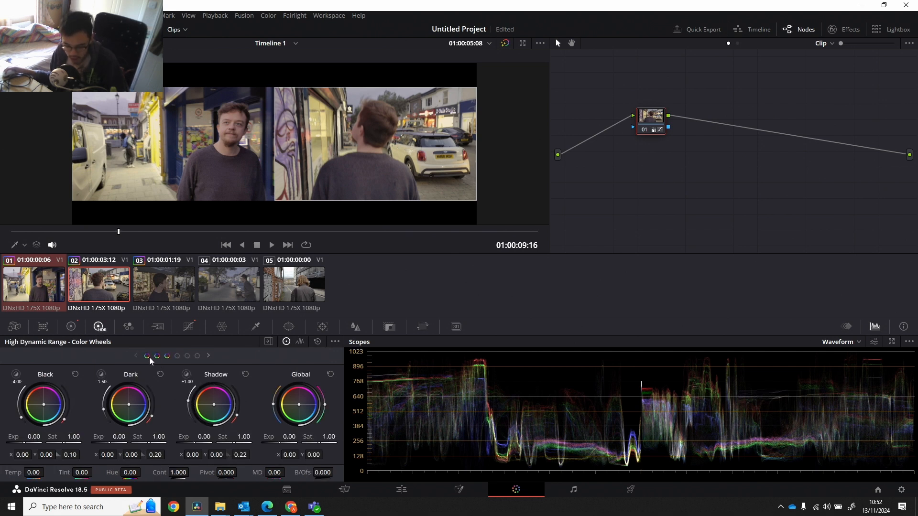
pyautogui.click(176, 356)
pyautogui.click(148, 354)
pyautogui.click(176, 357)
pyautogui.click(187, 356)
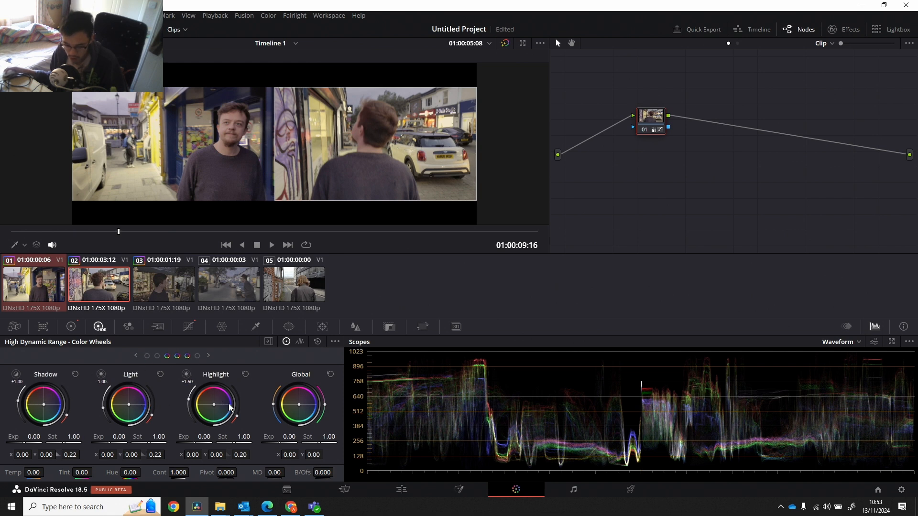
pyautogui.click(196, 356)
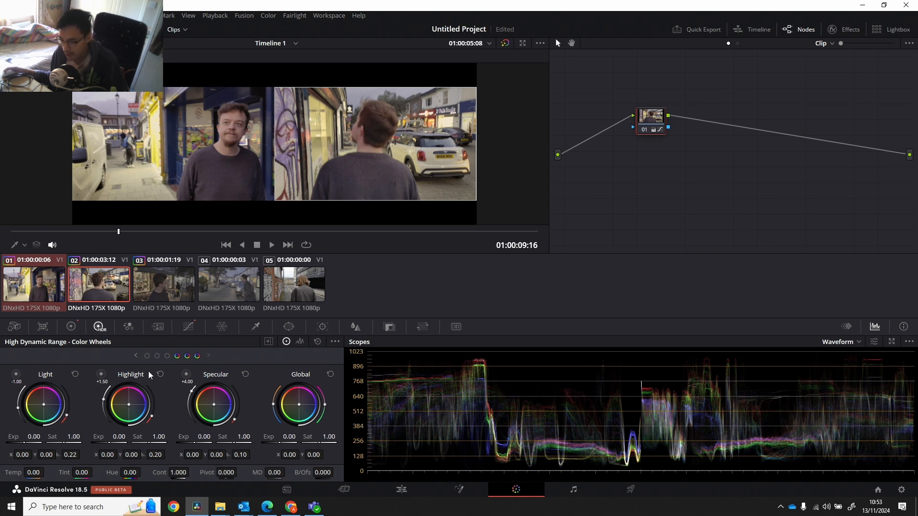
pyautogui.click(167, 357)
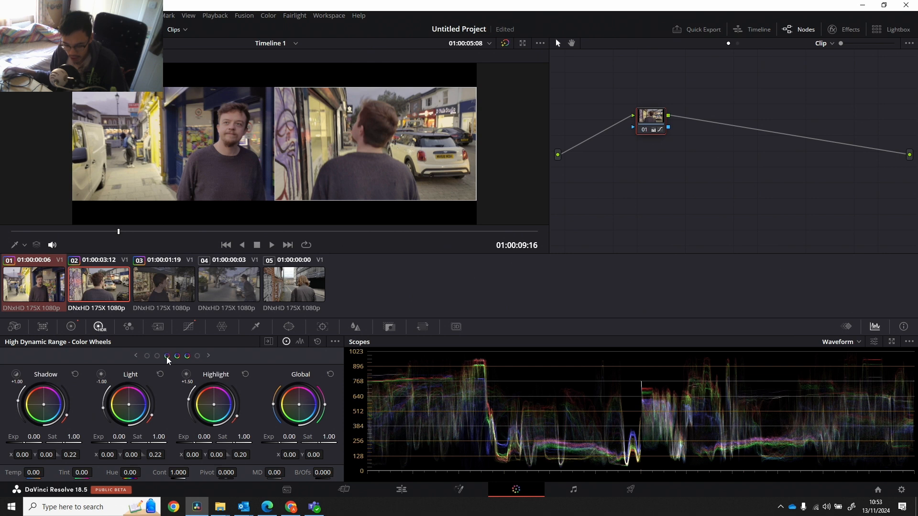
pyautogui.click(159, 356)
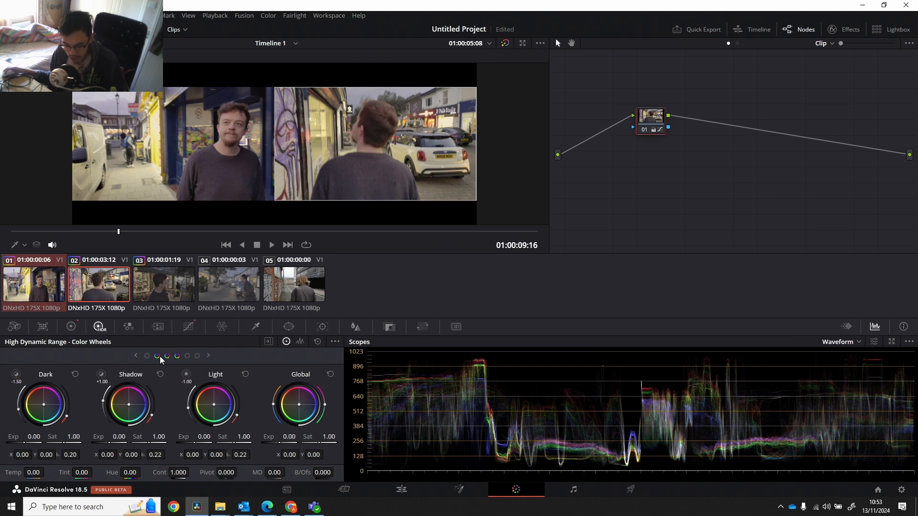
pyautogui.click(185, 356)
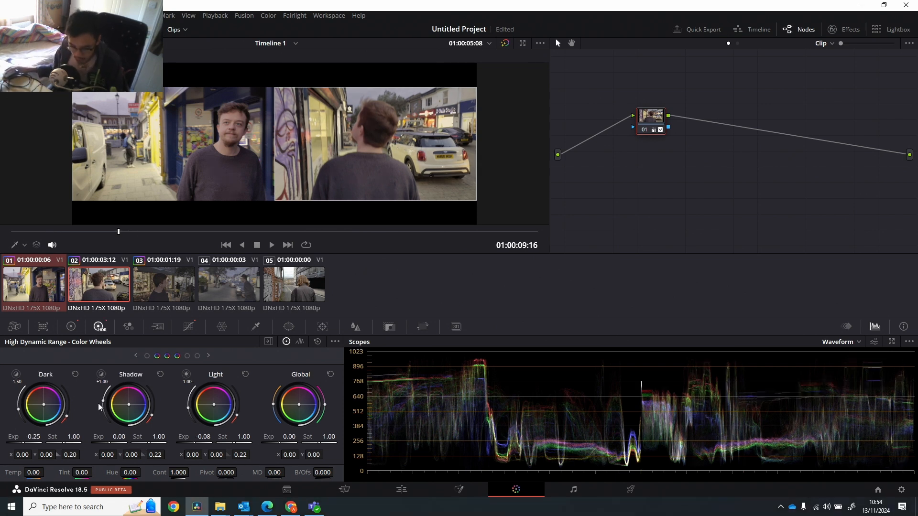
# Set the second clip's HDR Dark exposure to -0.60 and adjust the Shadow and Light exposures.
pyautogui.moveTo(26, 443); pyautogui.dragTo(9, 443)
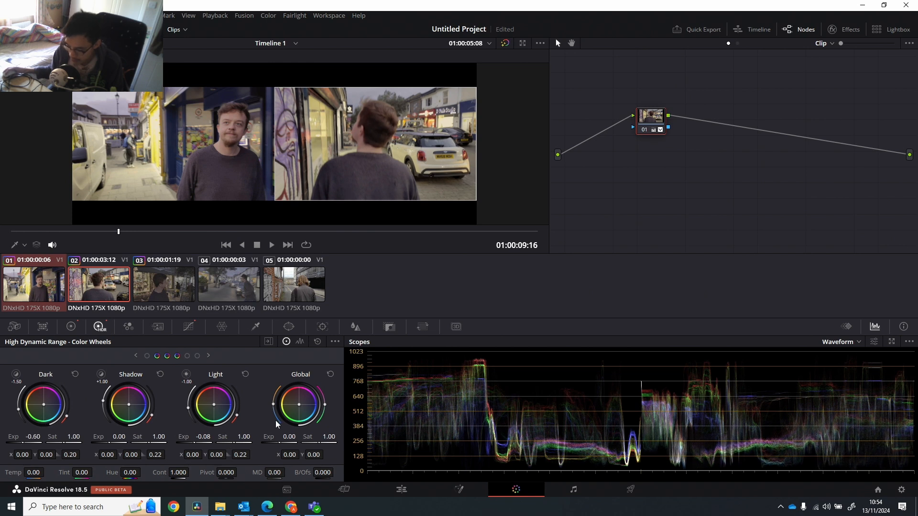
pyautogui.moveTo(114, 443); pyautogui.dragTo(107, 443)
pyautogui.moveTo(192, 443); pyautogui.dragTo(197, 443)
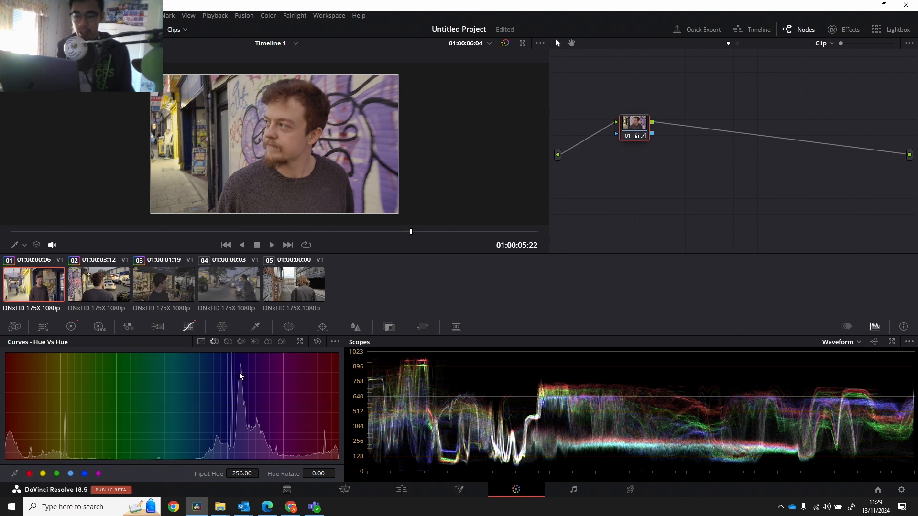
# At 01:00:06:03 of the first clip, isolate the blues on the Hue Vs Hue curve and rotate input hue 146.82 by 168.80.
pyautogui.click(71, 327)
pyautogui.click(188, 327)
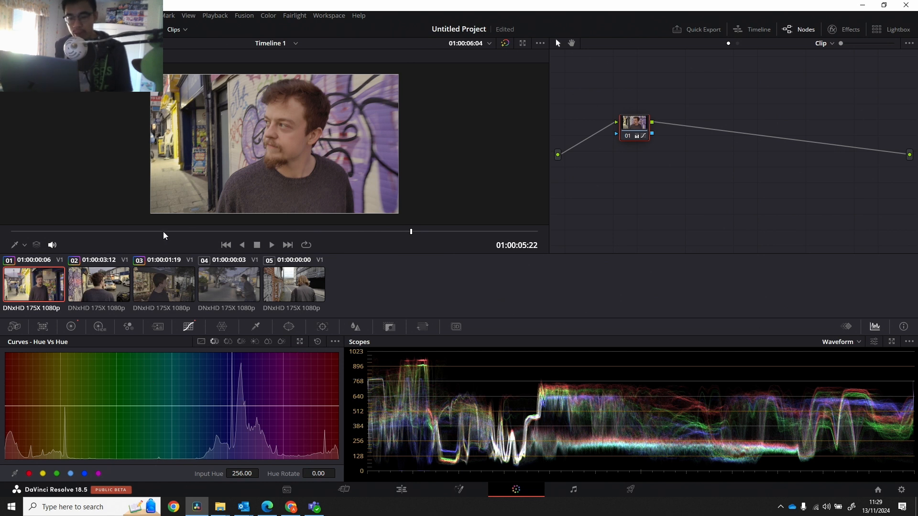
pyautogui.moveTo(163, 231); pyautogui.dragTo(407, 231)
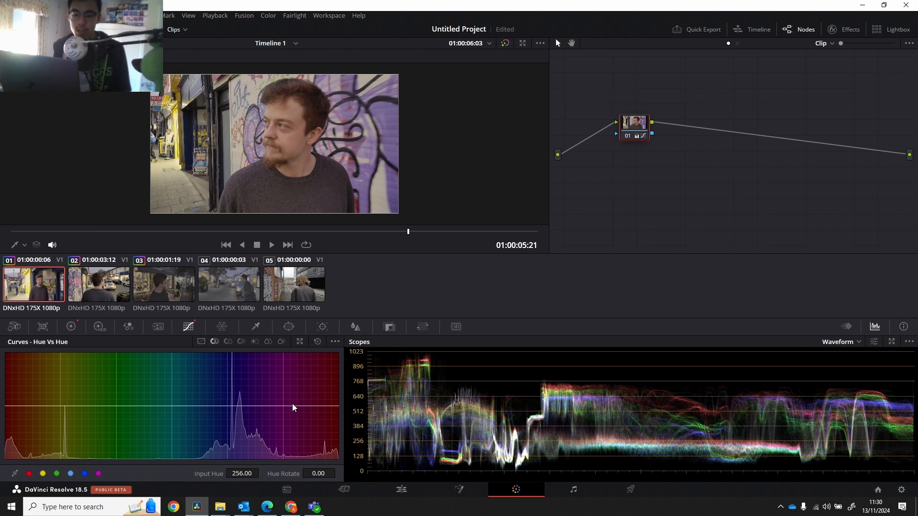
pyautogui.click(178, 405)
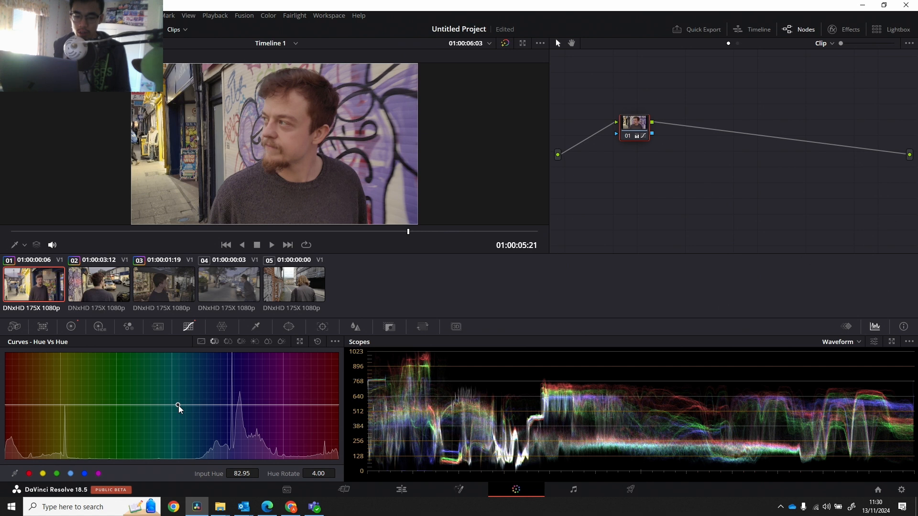
pyautogui.rightClick(178, 406)
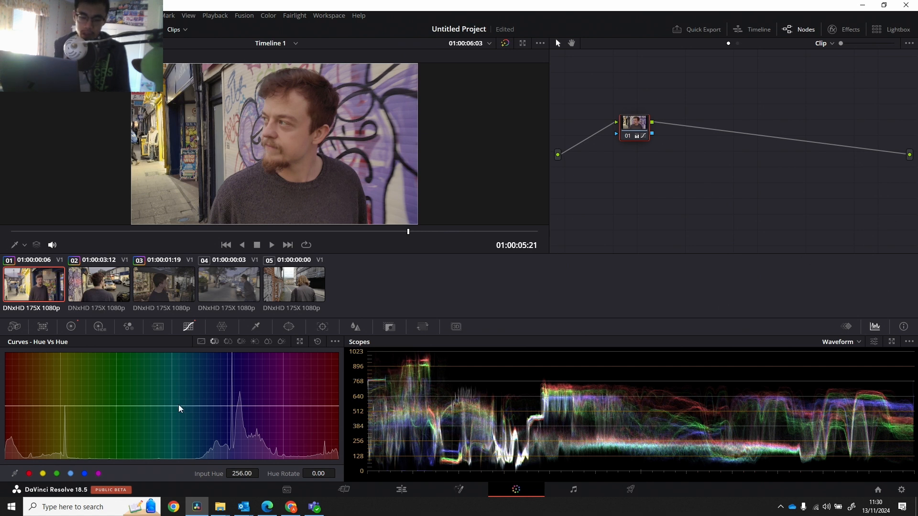
pyautogui.click(179, 406)
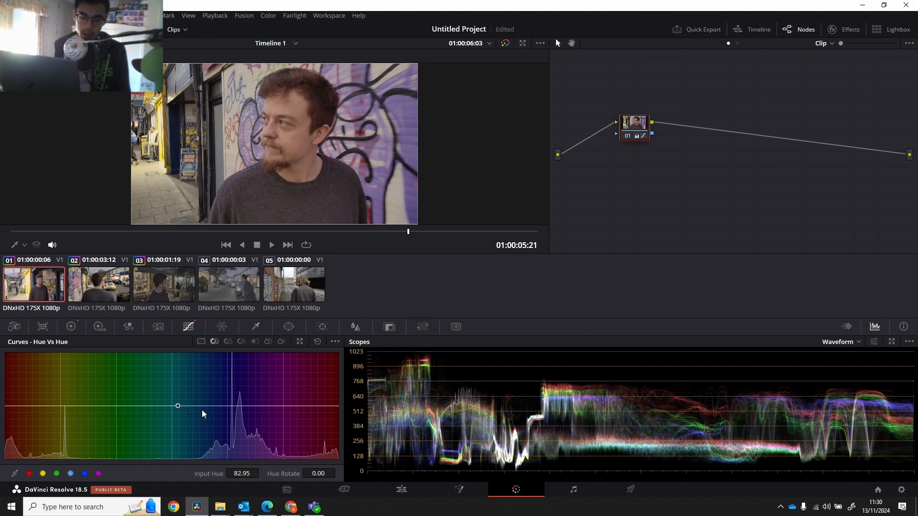
pyautogui.click(287, 406)
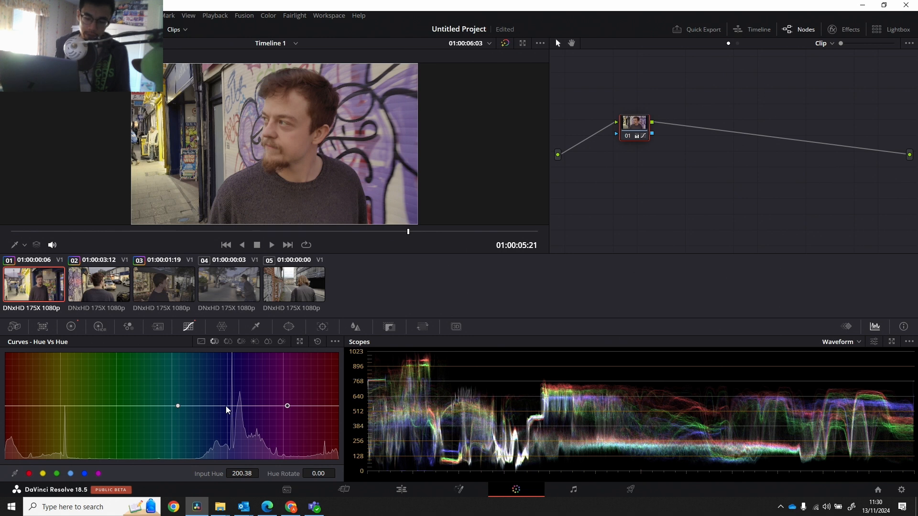
pyautogui.moveTo(225, 405); pyautogui.dragTo(247, 342)
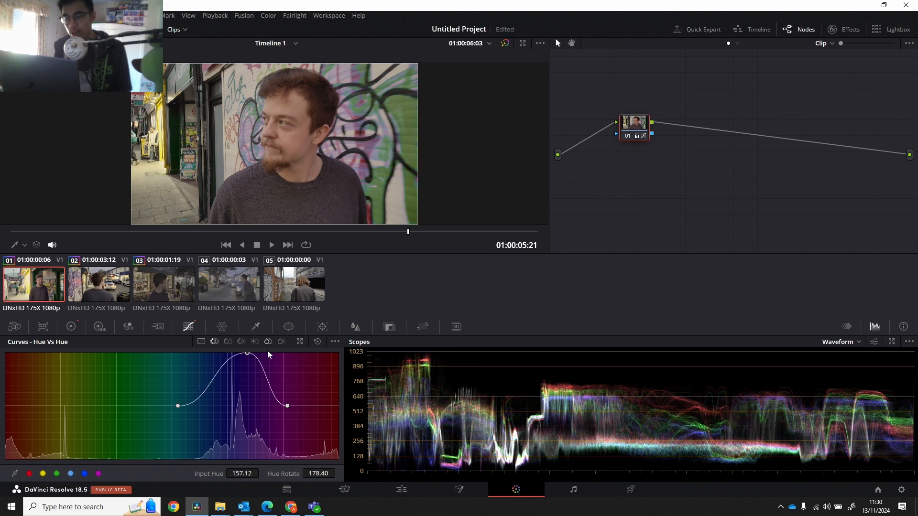
pyautogui.moveTo(246, 354); pyautogui.dragTo(238, 357)
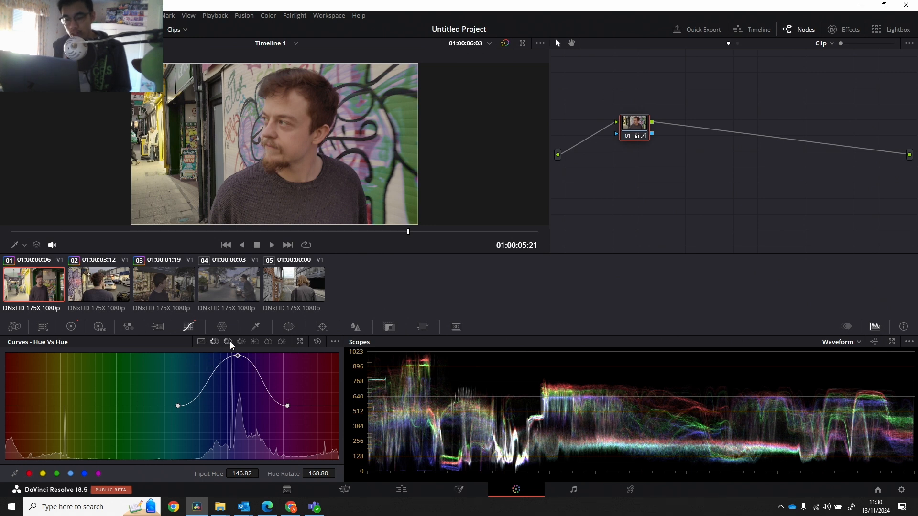
# Isolate the blue range on the Hue Vs Sat curve and raise its saturation to 1.98 at input hue 145.27.
pyautogui.click(230, 341)
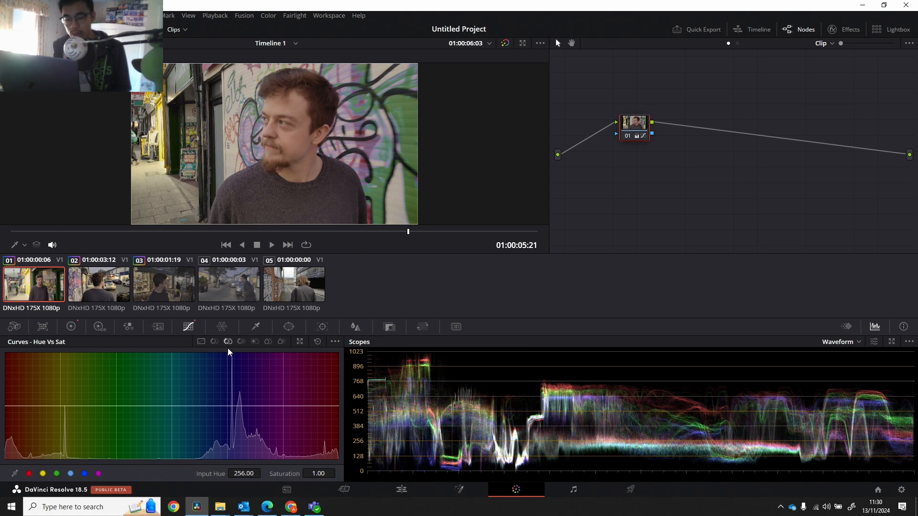
pyautogui.click(183, 406)
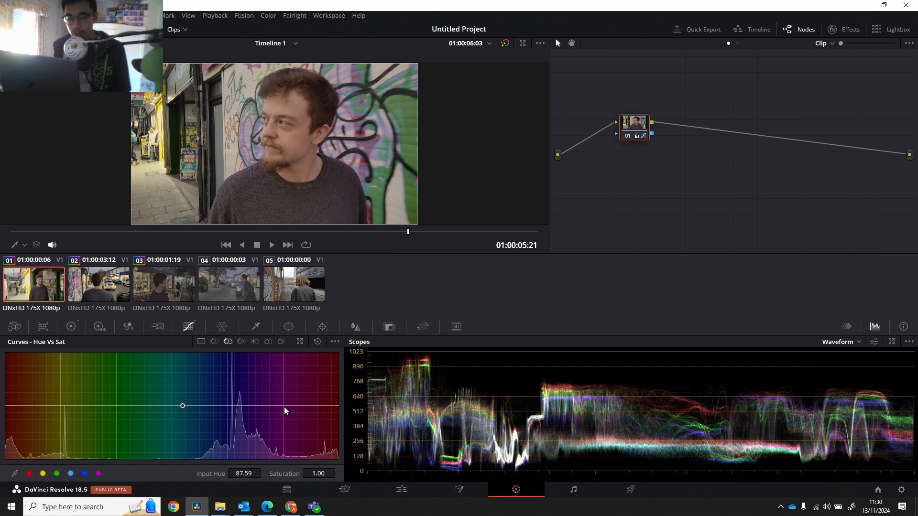
pyautogui.click(283, 406)
pyautogui.moveTo(233, 401)
pyautogui.mouseDown()
pyautogui.moveTo(239, 347)
pyautogui.moveTo(246, 454)
pyautogui.moveTo(238, 383)
pyautogui.mouseUp()
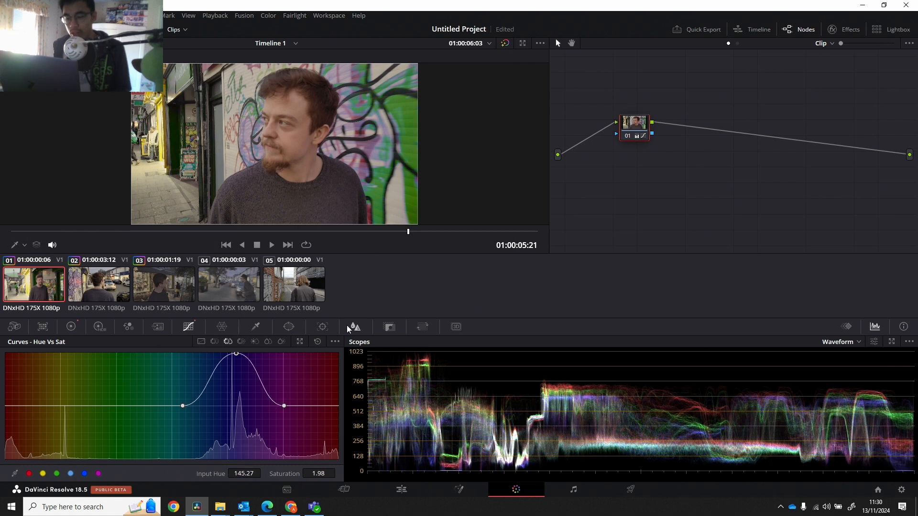
# Go to 01:00:01:16 in the first clip and compare the image with its grade bypassed and restored.
pyautogui.moveTo(405, 231); pyautogui.dragTo(112, 266)
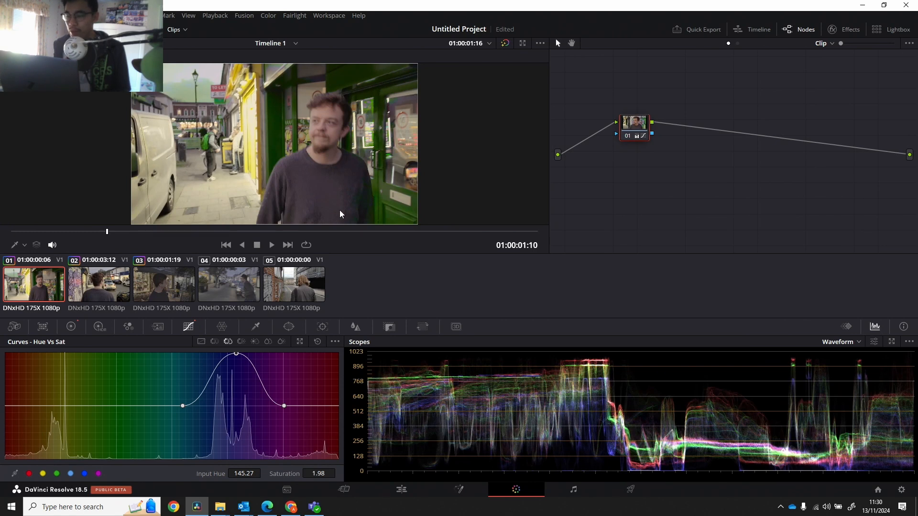
pyautogui.click(504, 42)
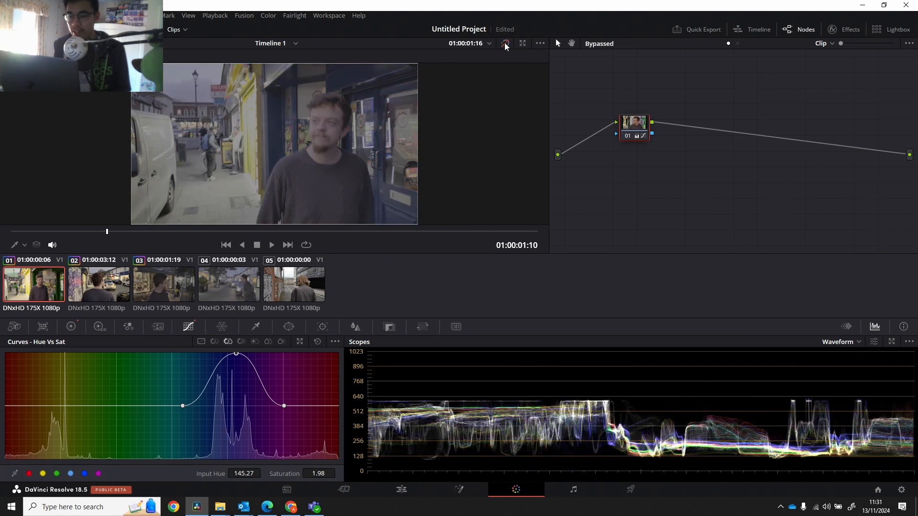
pyautogui.click(504, 43)
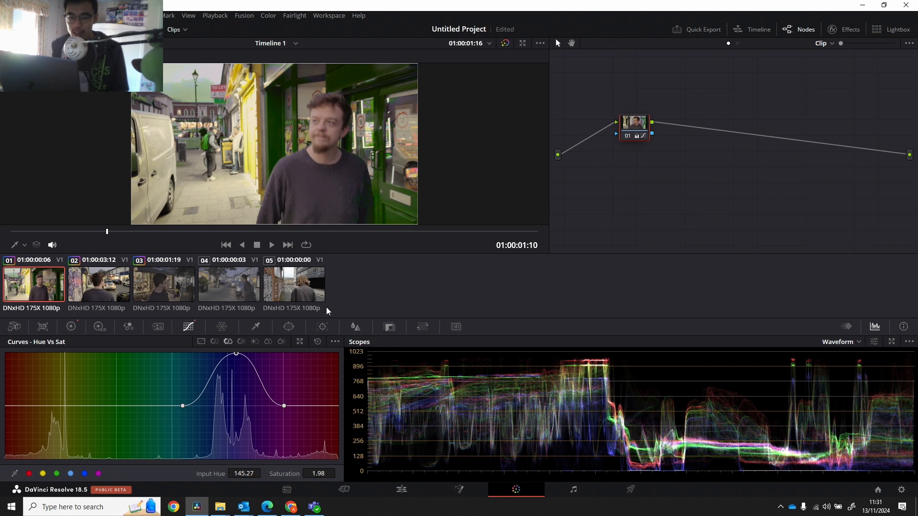
# Undo the Hue Vs Sat and Hue Vs Hue curve edits on the first clip's node.
pyautogui.hotkey('ctrl', 'z')
pyautogui.hotkey('ctrl', 'z')
pyautogui.hotkey('ctrl', 'z')
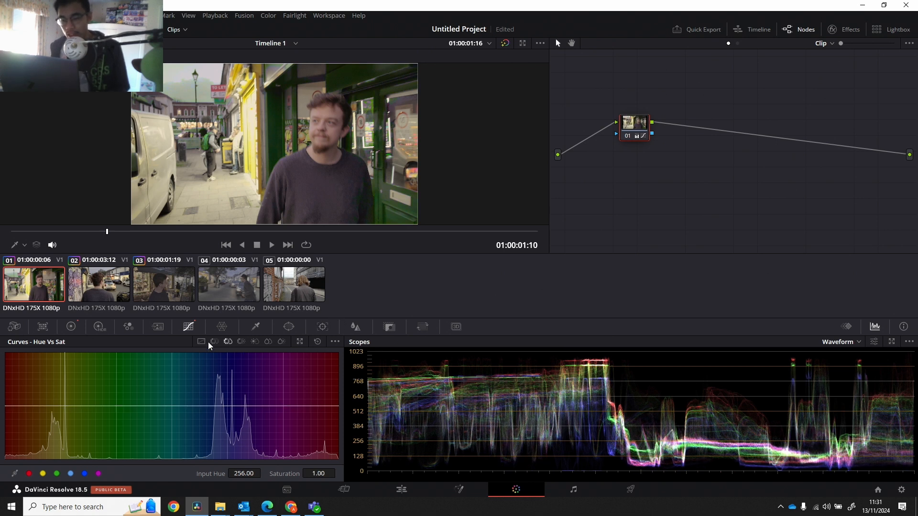
pyautogui.click(213, 342)
pyautogui.hotkey('ctrl', 'z')
pyautogui.hotkey('ctrl', 'z')
pyautogui.hotkey('ctrl', 'z')
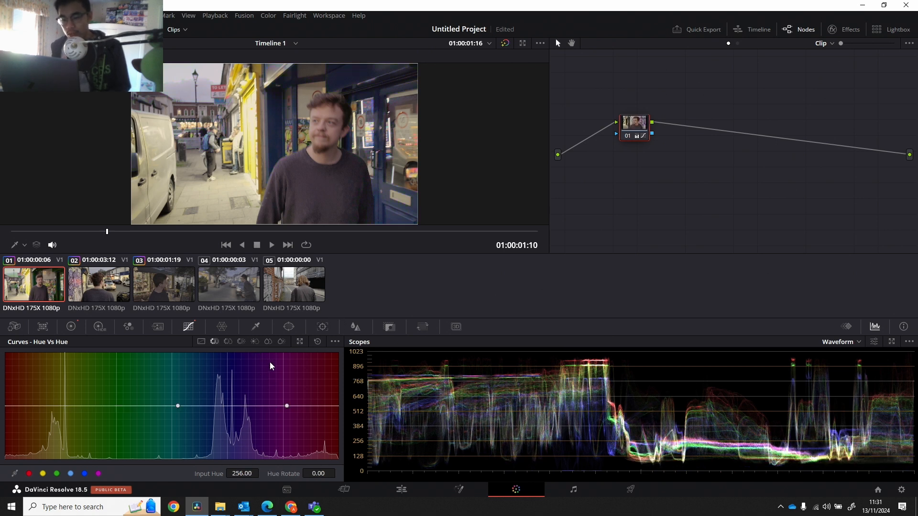
pyautogui.hotkey('ctrl', 'z')
pyautogui.hotkey('ctrl', 'z')
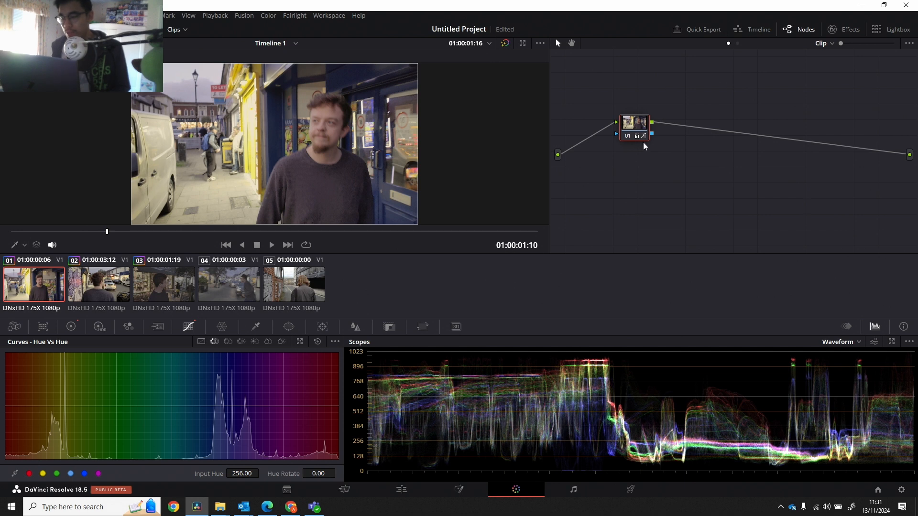
# Add a serial node after node 01 on the first clip.
pyautogui.rightClick(635, 121)
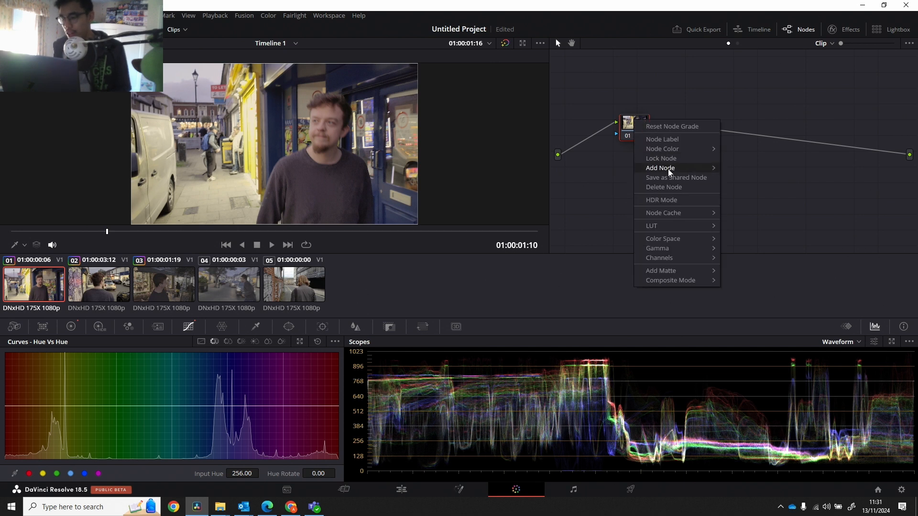
pyautogui.moveTo(667, 168)
pyautogui.click(747, 170)
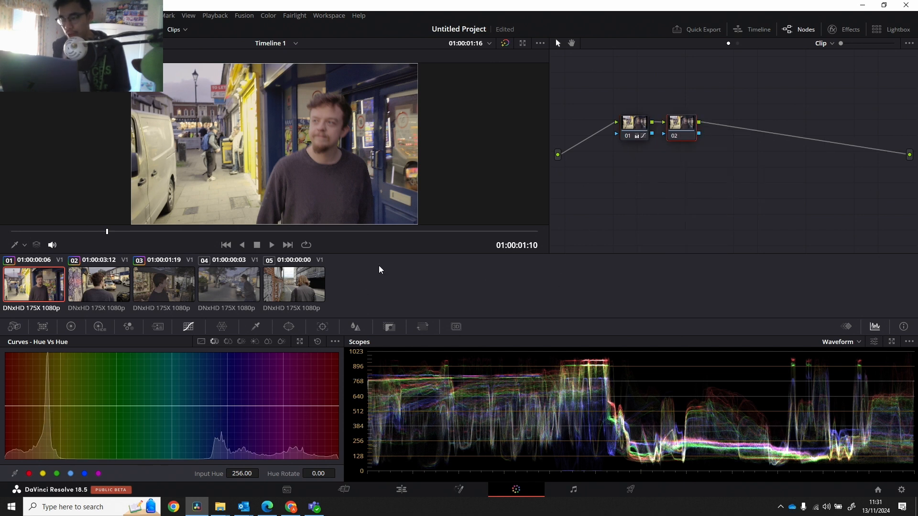
# On node 02, isolate the blues on the Hue Vs Hue curve and rotate input hue 137.55 by 152.80.
pyautogui.click(188, 406)
pyautogui.click(282, 405)
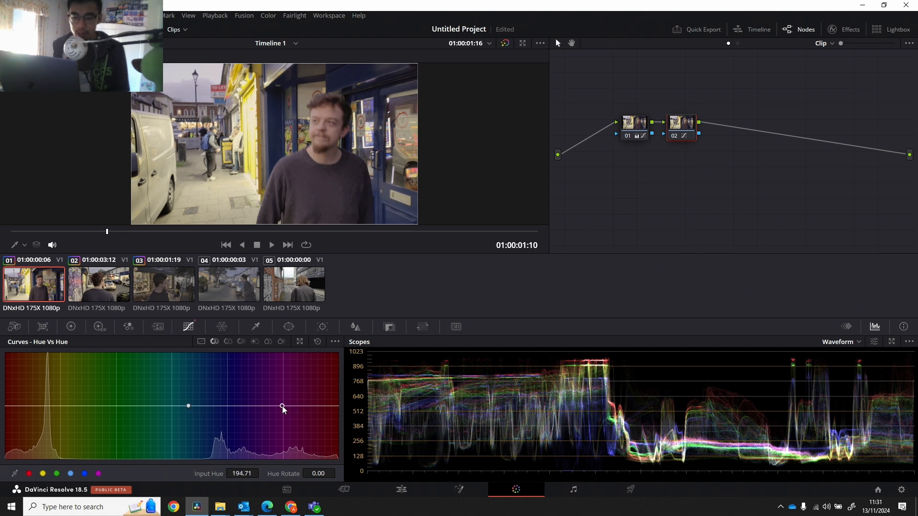
pyautogui.click(229, 404)
pyautogui.moveTo(229, 404); pyautogui.dragTo(229, 360)
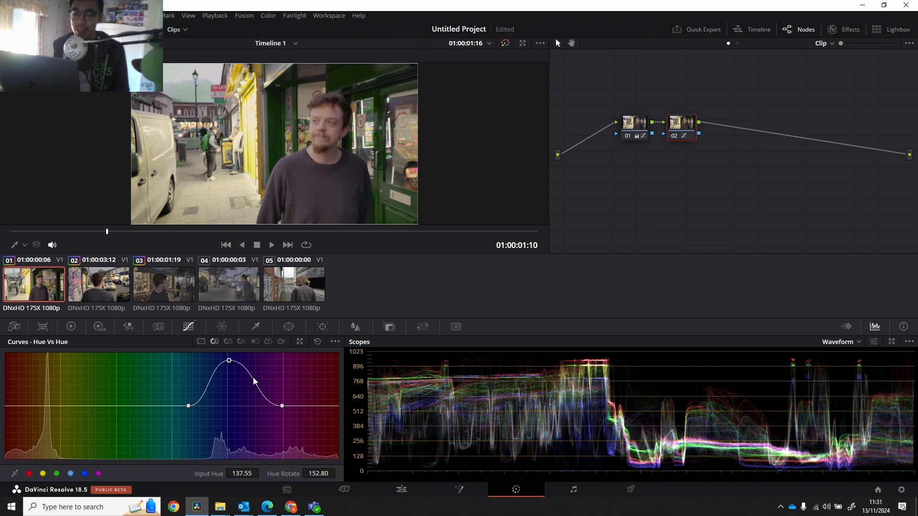
# On node 02's Hue Vs Sat curve, isolate the blues and raise saturation to 1.98 at input hue 140.12.
pyautogui.click(229, 342)
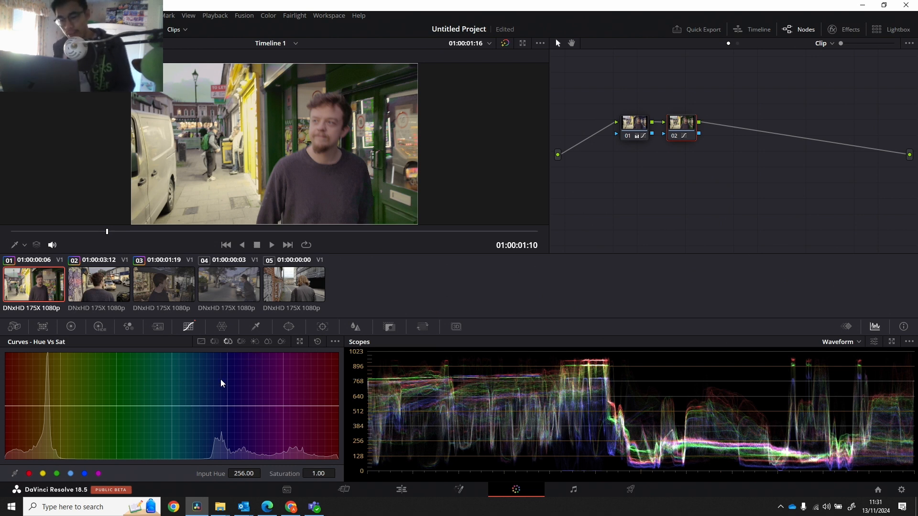
pyautogui.click(185, 406)
pyautogui.click(283, 406)
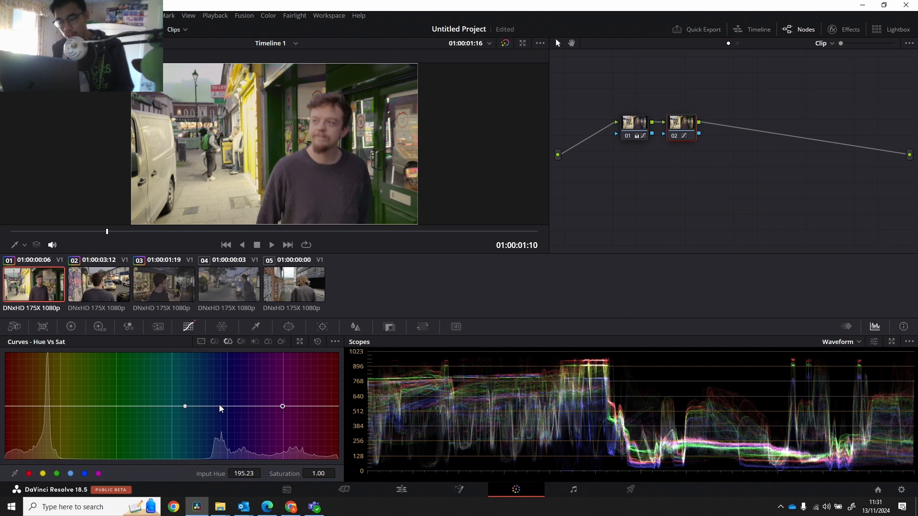
pyautogui.moveTo(225, 405); pyautogui.dragTo(231, 342)
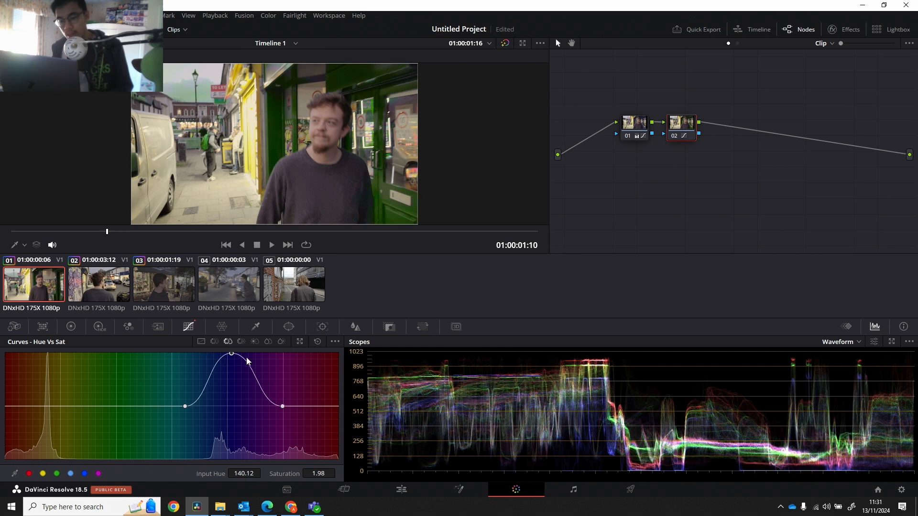
# At 01:00:05:20, shift the Hue Vs Sat bump toward purple, starting at input hue 132.92 and peaking at 187.50 with saturation 1.97.
pyautogui.moveTo(247, 231); pyautogui.dragTo(389, 232)
pyautogui.click(178, 404)
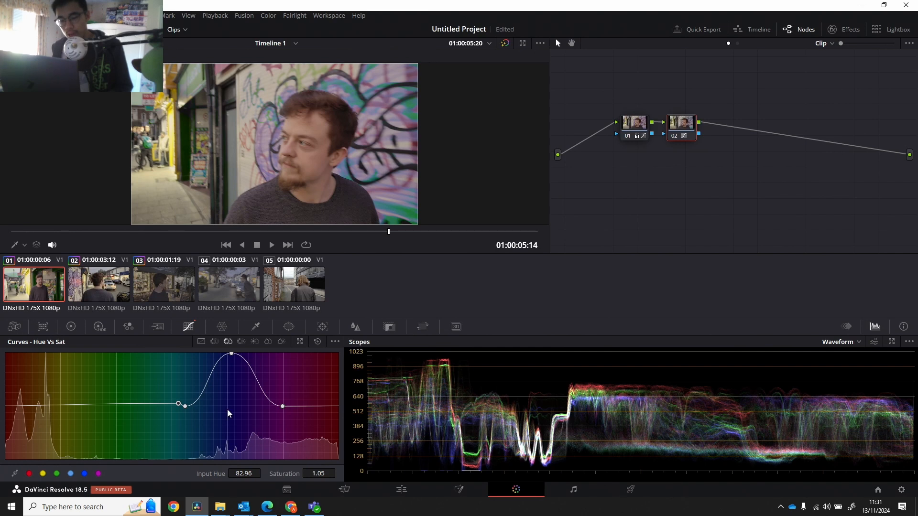
pyautogui.hotkey('ctrl', 'z')
pyautogui.moveTo(283, 406); pyautogui.dragTo(327, 406)
pyautogui.moveTo(186, 406); pyautogui.dragTo(225, 407)
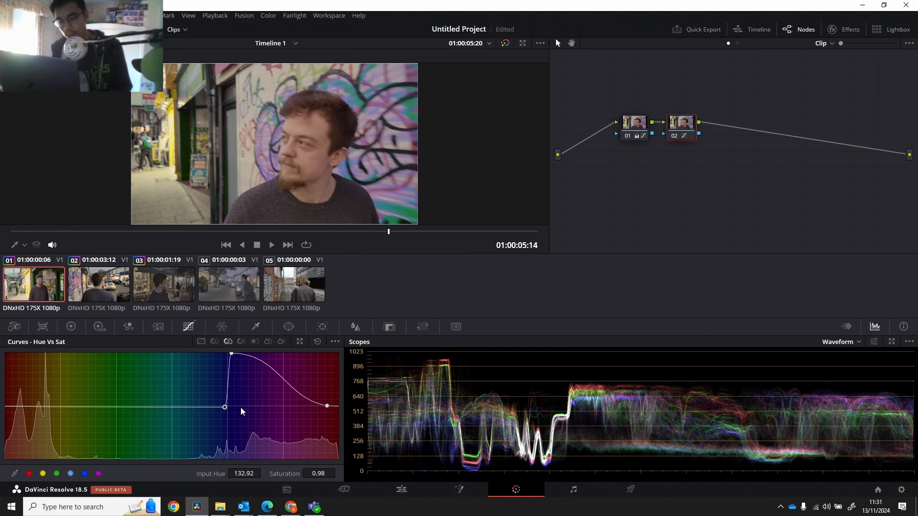
pyautogui.click(231, 355)
pyautogui.moveTo(231, 355); pyautogui.dragTo(287, 353)
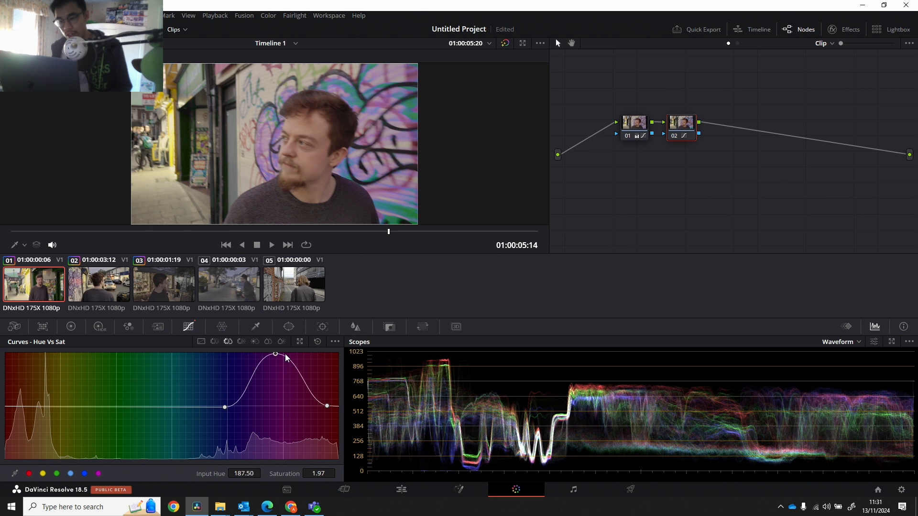
# Start node 02's Hue Vs Sat bump at input hue 151.97, saturation 0.92, and shift the Hue Vs Hue bump's outer points toward purple.
pyautogui.moveTo(224, 407)
pyautogui.mouseDown()
pyautogui.moveTo(249, 406)
pyautogui.moveTo(242, 410)
pyautogui.mouseUp()
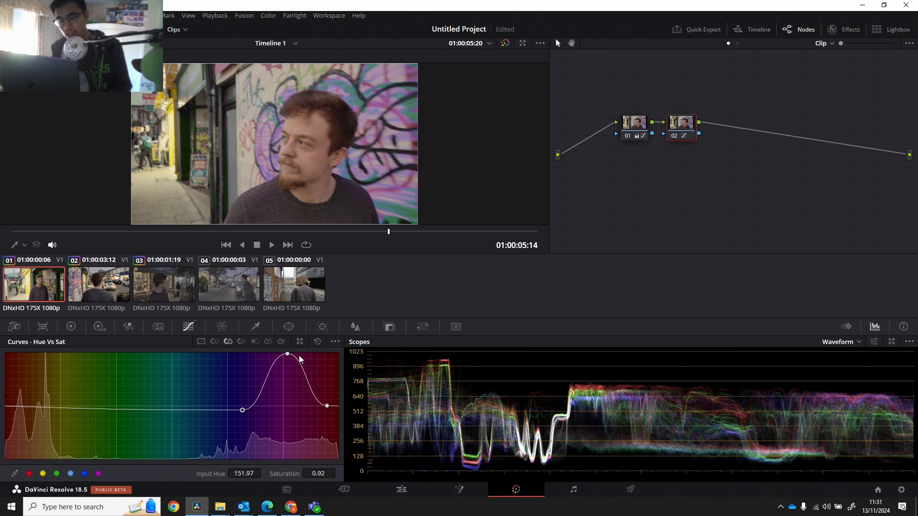
pyautogui.click(213, 342)
pyautogui.moveTo(282, 406); pyautogui.dragTo(320, 405)
pyautogui.moveTo(190, 405); pyautogui.dragTo(230, 404)
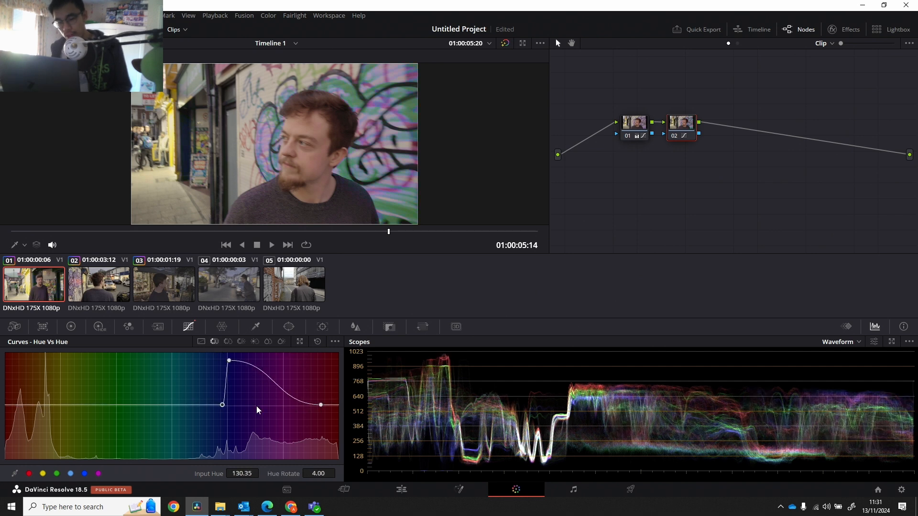
# Peak the Hue Vs Hue bump at input hue 186.99 with hue rotate 178.40, and start it at input hue 137.55, rotate 0.80.
pyautogui.moveTo(230, 361); pyautogui.dragTo(286, 360)
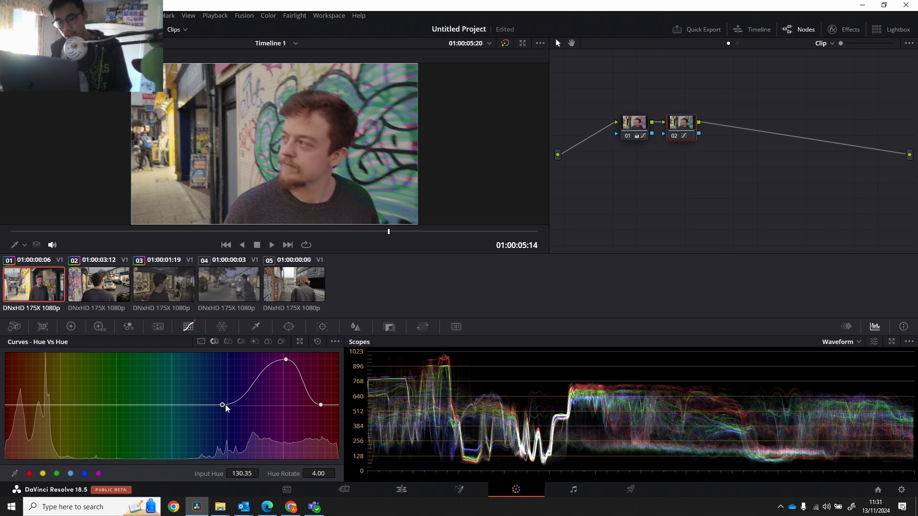
pyautogui.moveTo(223, 405); pyautogui.dragTo(249, 406)
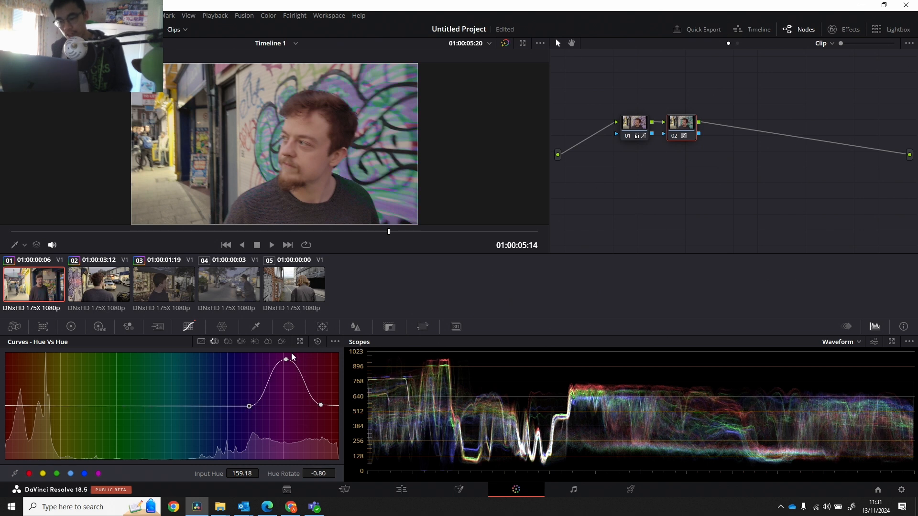
pyautogui.moveTo(286, 359)
pyautogui.mouseDown()
pyautogui.moveTo(268, 359)
pyautogui.moveTo(276, 354)
pyautogui.mouseUp()
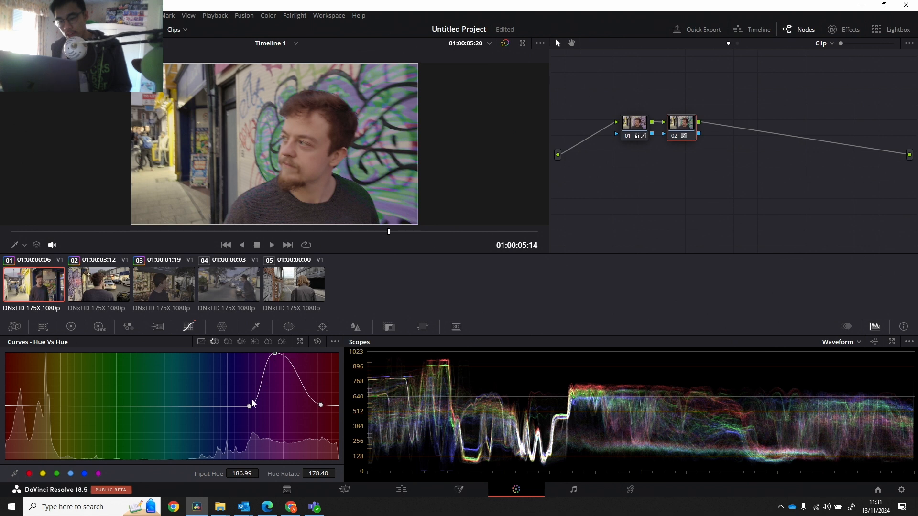
pyautogui.moveTo(252, 400); pyautogui.dragTo(230, 407)
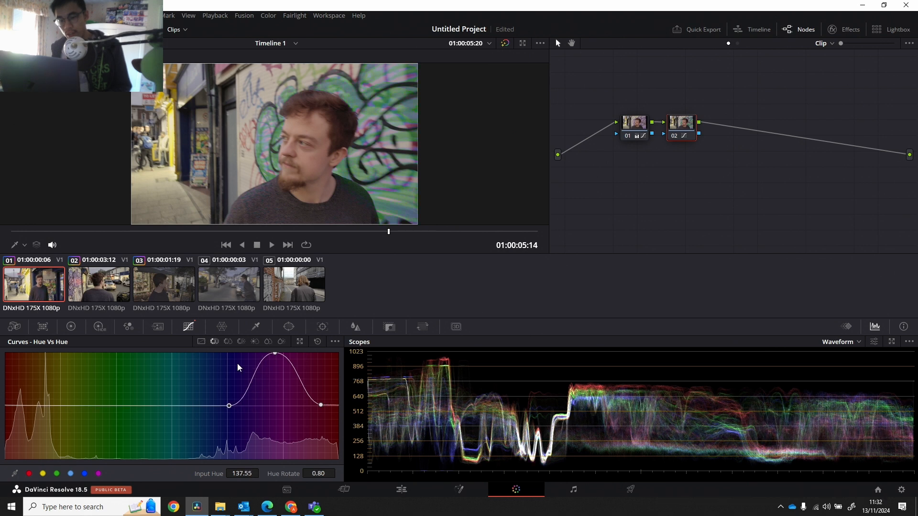
# Move the playhead to 01:00:02:20 to check the hue change on the sweater, and save the project.
pyautogui.moveTo(292, 231); pyautogui.dragTo(186, 222)
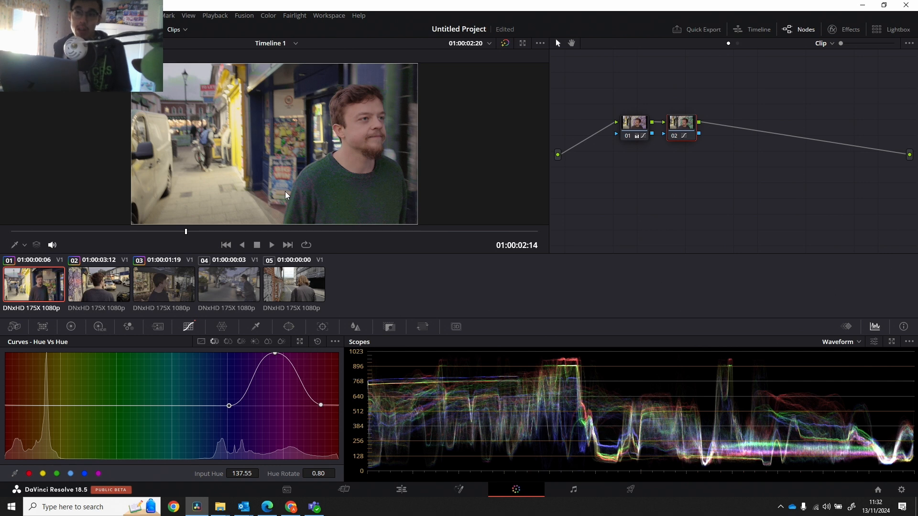
pyautogui.hotkey('ctrl', 's')
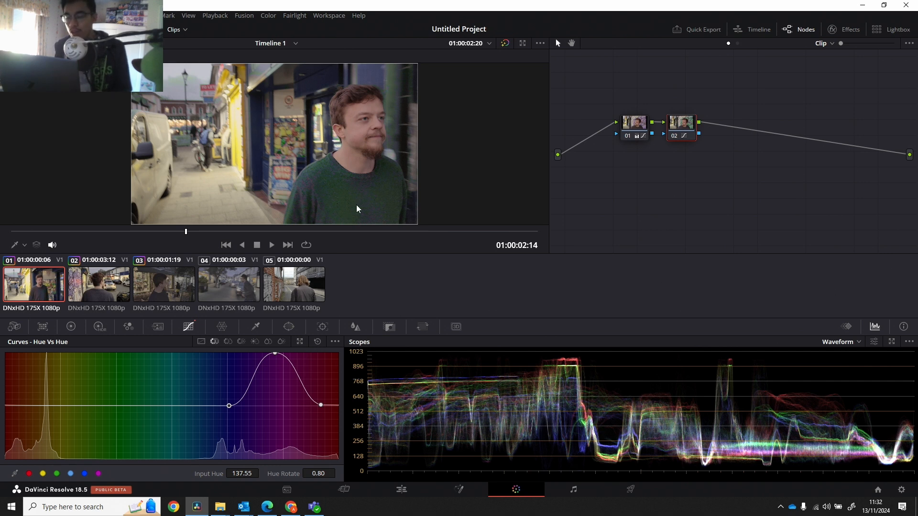
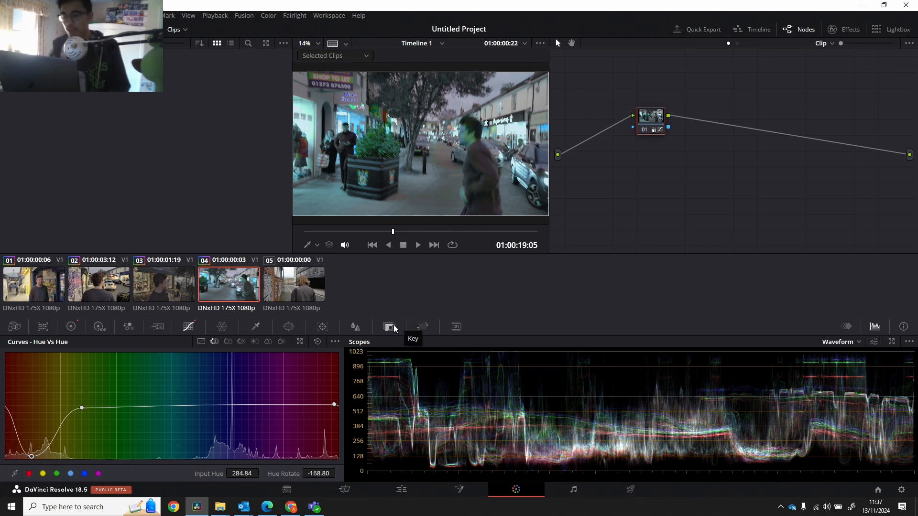
# Undo the Hue Vs Hue curve changes on clip 04's node 01 until the curve is flat again.
pyautogui.hotkey('ctrl', 'z')
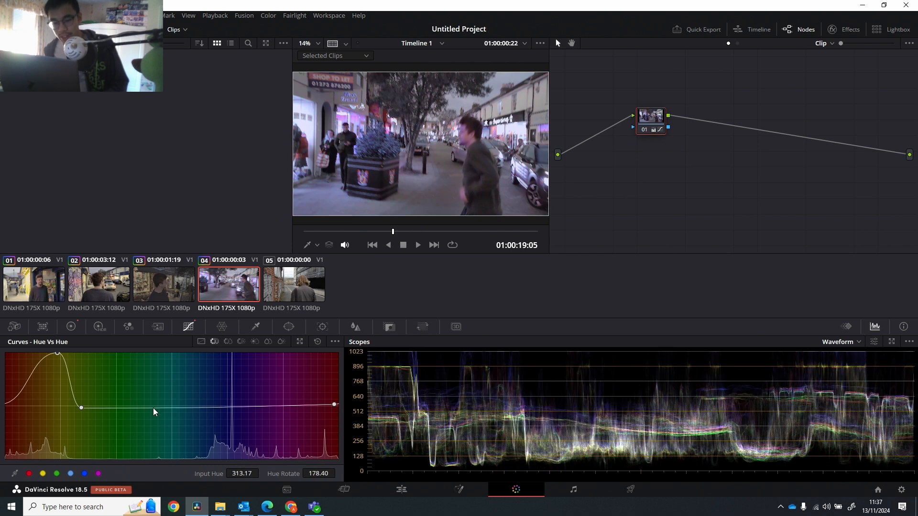
pyautogui.hotkey('ctrl', 'z')
pyautogui.hotkey('ctrl', 'z')
pyautogui.hotkey('ctrl', 'z')
pyautogui.hotkey('ctrl', 'z')
pyautogui.hotkey('ctrl', 'z')
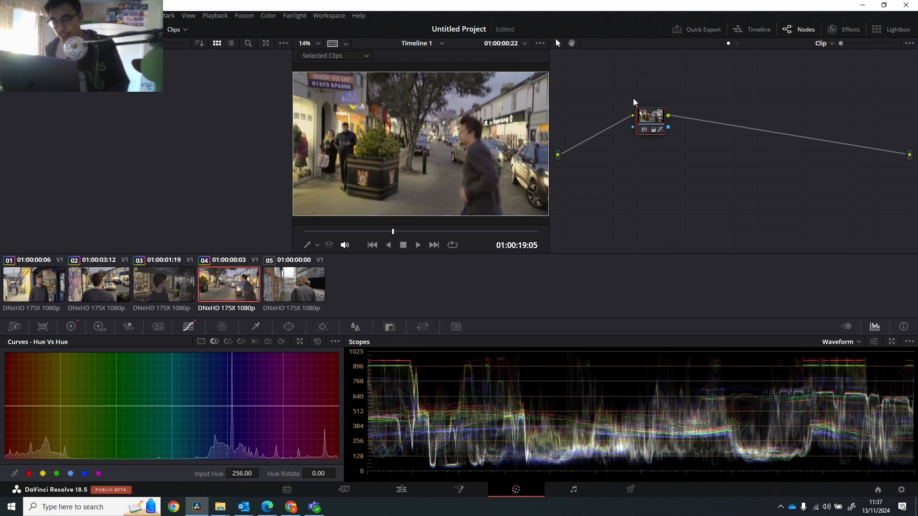
# Add a serial node after node 01 on clip 04.
pyautogui.rightClick(649, 116)
pyautogui.moveTo(688, 165)
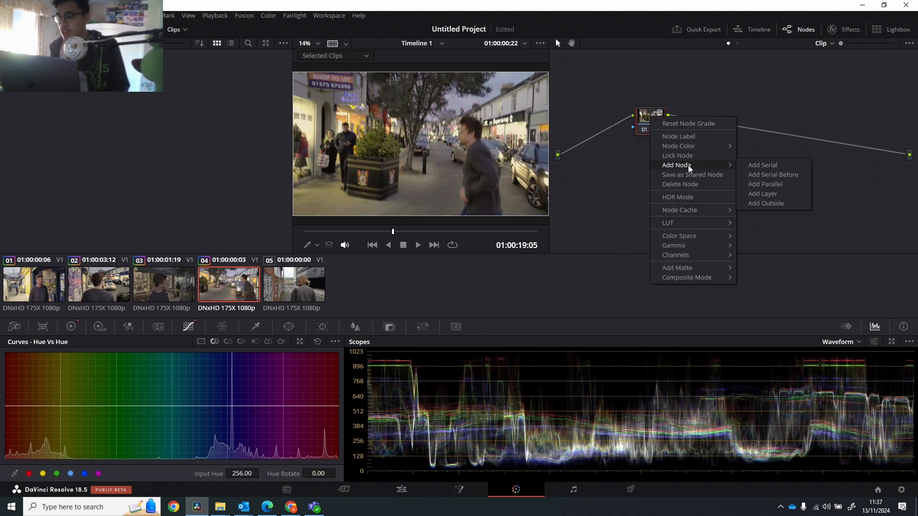
pyautogui.click(765, 165)
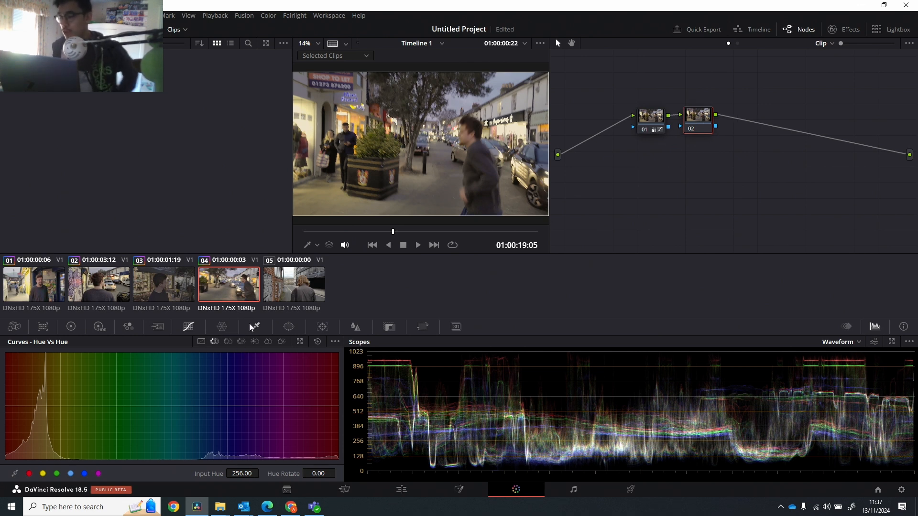
# On the Color Warper's Hue - Saturation mesh, pull the red point inward, shift the green point toward yellow, and stretch the yellow point outward.
pyautogui.click(221, 326)
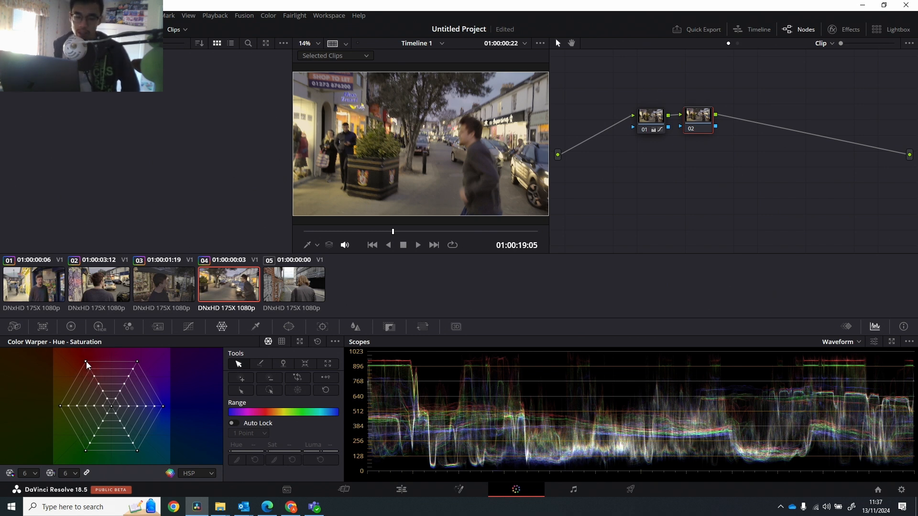
pyautogui.moveTo(86, 361); pyautogui.dragTo(99, 407)
pyautogui.moveTo(90, 437); pyautogui.dragTo(105, 421)
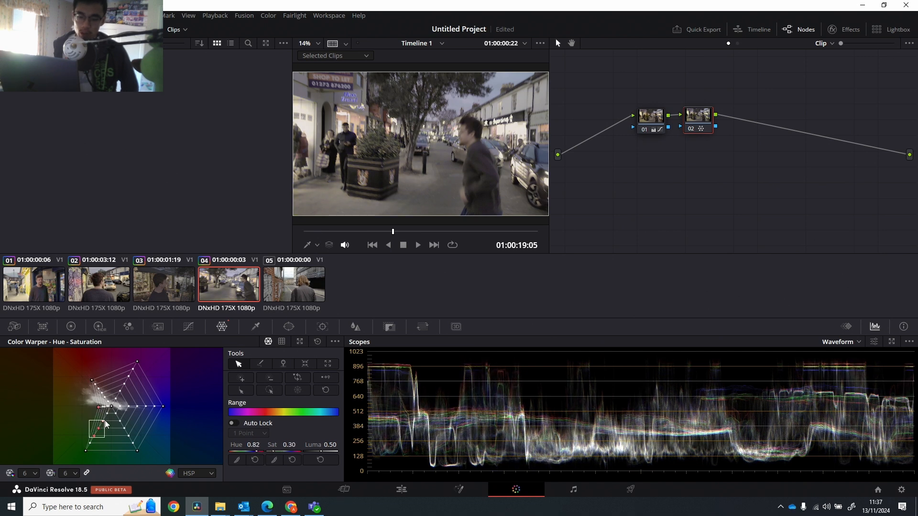
pyautogui.moveTo(86, 451); pyautogui.dragTo(65, 448)
pyautogui.moveTo(98, 407); pyautogui.dragTo(42, 404)
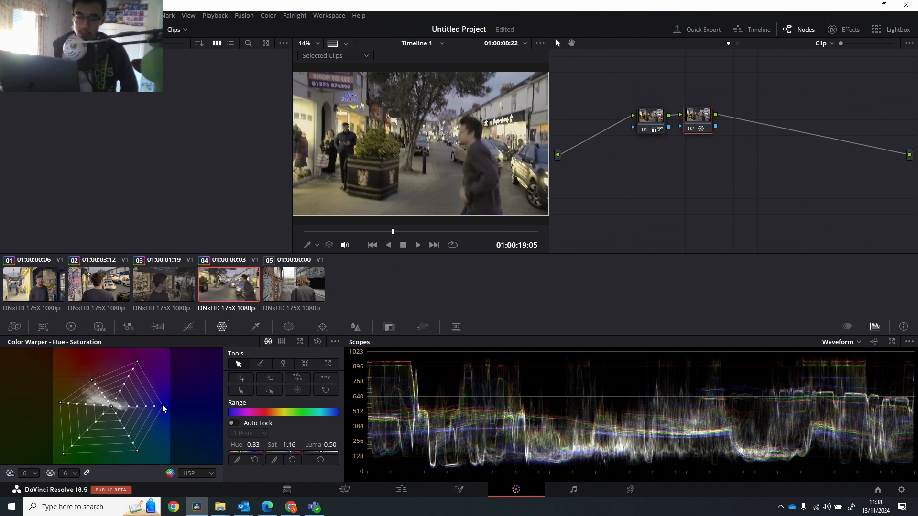
# Nudge the mesh's outer blue point toward cyan and move the inner red-magenta point to hue 0.16, saturation 0.57.
pyautogui.moveTo(162, 405)
pyautogui.mouseDown()
pyautogui.moveTo(139, 401)
pyautogui.moveTo(164, 406)
pyautogui.moveTo(135, 412)
pyautogui.moveTo(167, 410)
pyautogui.mouseUp()
pyautogui.click(108, 395)
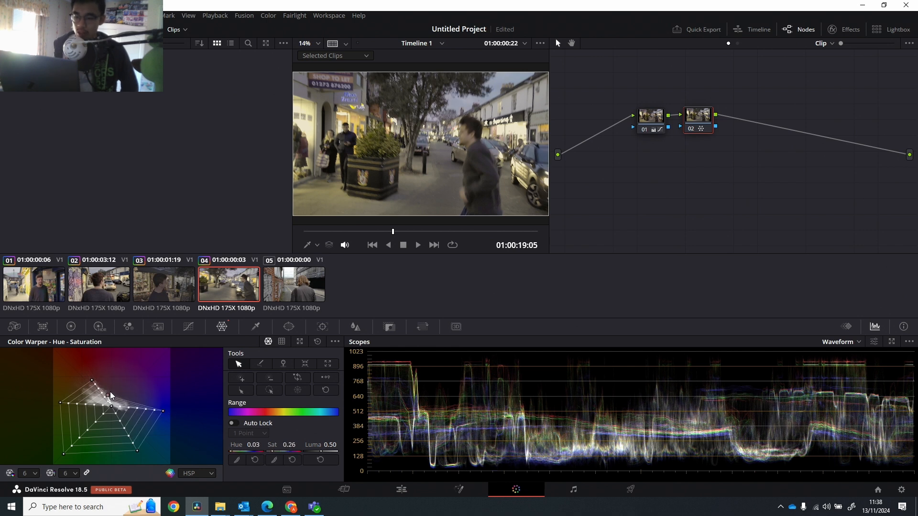
pyautogui.moveTo(111, 393); pyautogui.dragTo(119, 386)
# Set the Color Warper's hue resolution to 24 and push the outer yellow-green corner point to hue 0.71, saturation 1.64.
pyautogui.click(28, 473)
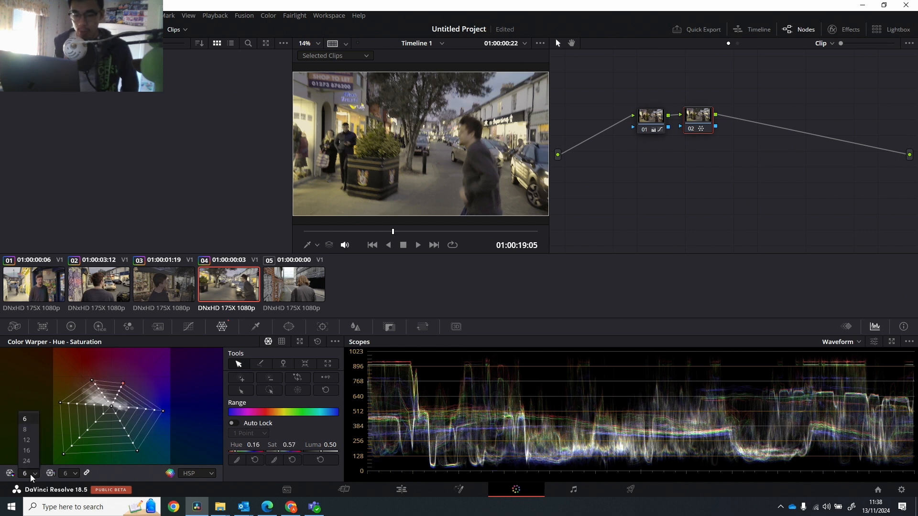
pyautogui.click(30, 458)
pyautogui.moveTo(96, 437); pyautogui.dragTo(109, 424)
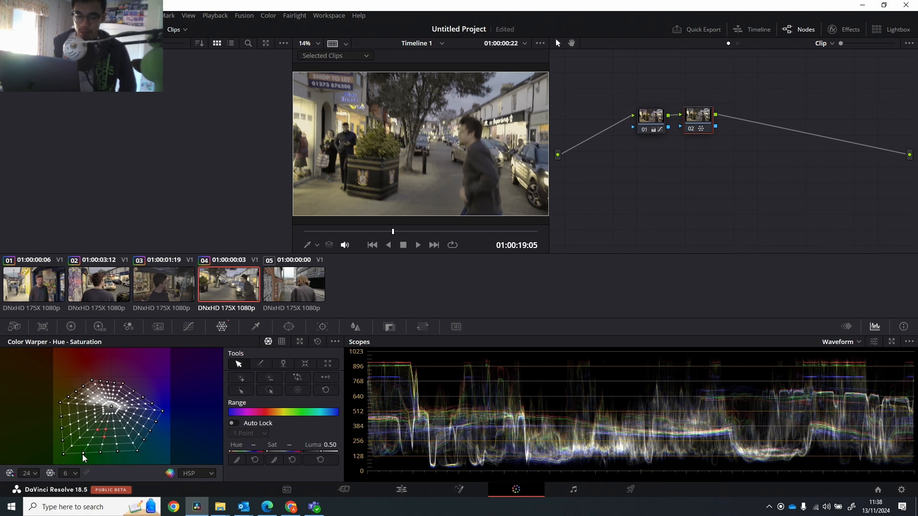
pyautogui.moveTo(63, 454)
pyautogui.mouseDown()
pyautogui.moveTo(79, 435)
pyautogui.moveTo(50, 459)
pyautogui.mouseUp()
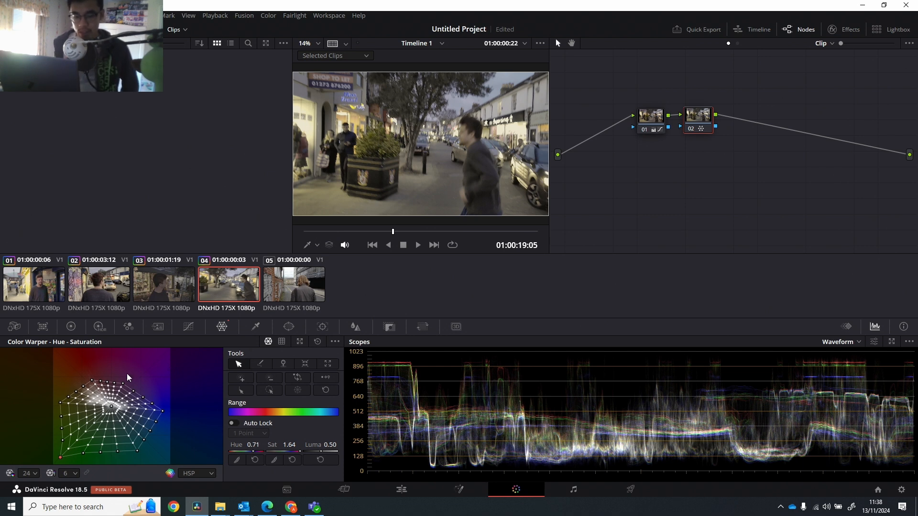
# Turn off the viewer's split screen and reopen the Color Warper for node 02.
pyautogui.click(257, 326)
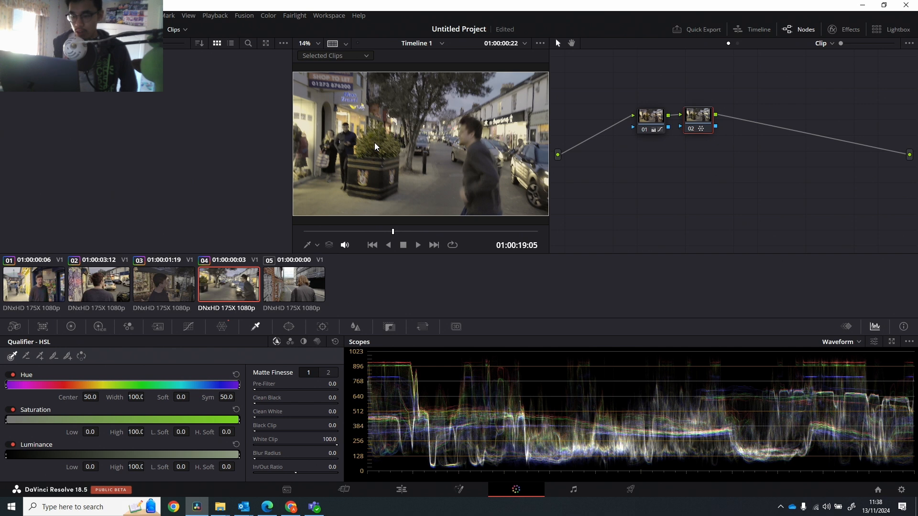
pyautogui.click(333, 44)
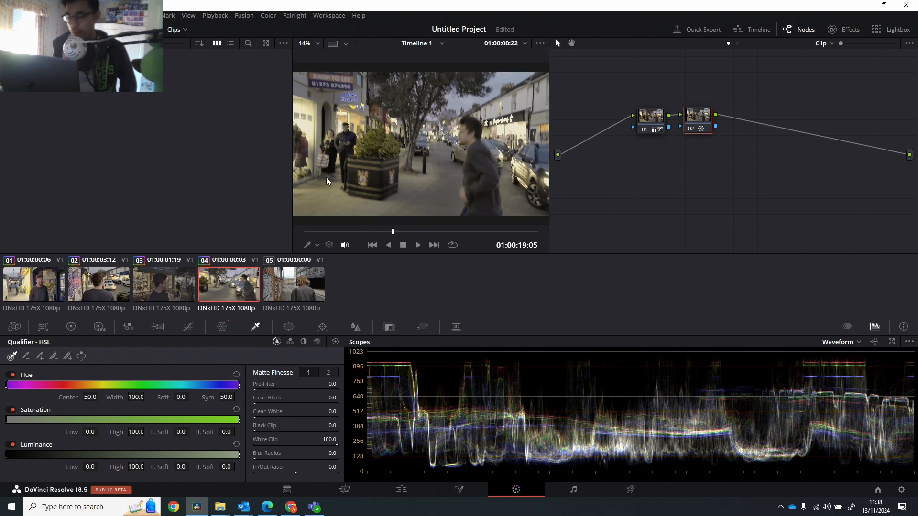
pyautogui.click(222, 326)
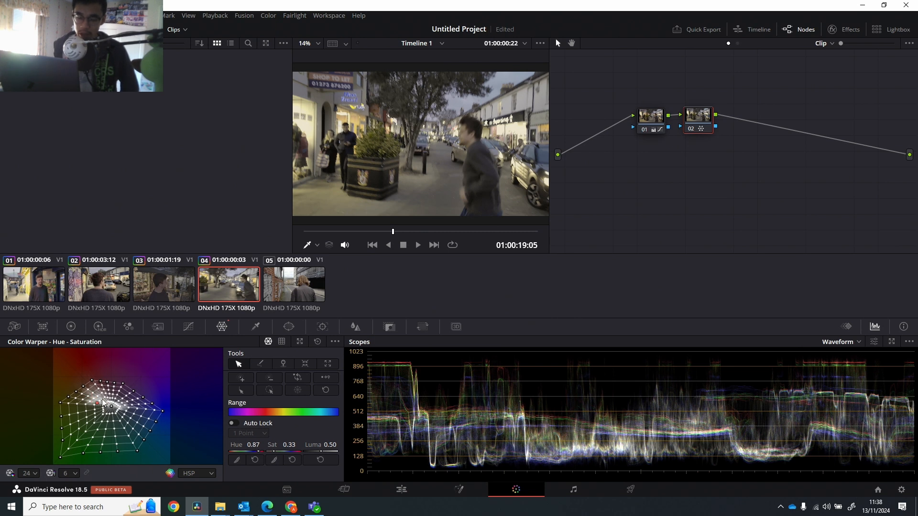
# Try pulling the inner orange mesh point outward to hue 0.87, saturation 0.60, and undo the move.
pyautogui.moveTo(111, 393); pyautogui.dragTo(85, 401)
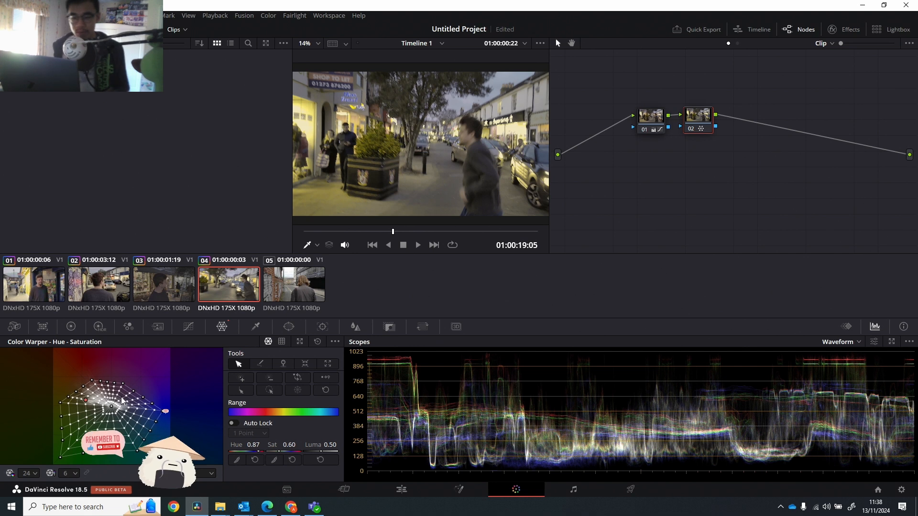
pyautogui.hotkey('ctrl', 'z')
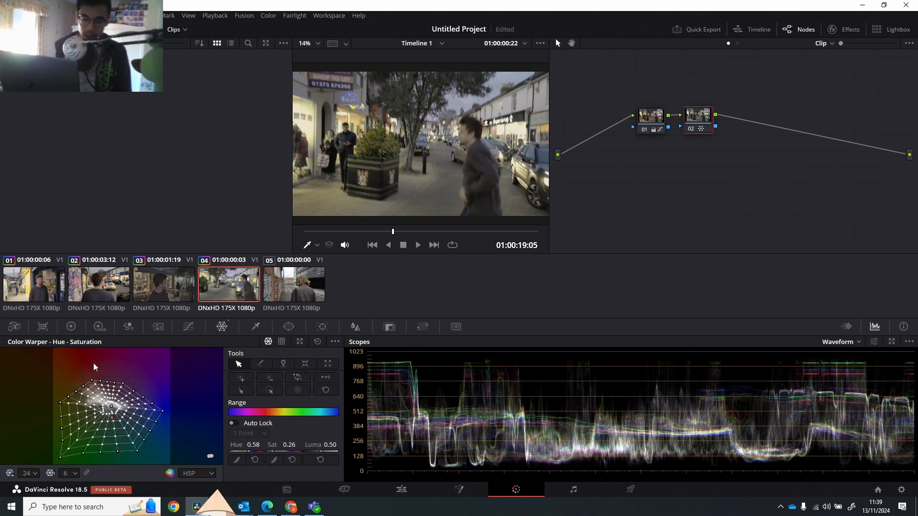
pyautogui.hotkey('ctrl', 'z')
# Enable Auto Lock on the Hue - Saturation mesh and pull the orange point out to hue 0.96, saturation 1.14.
pyautogui.click(282, 344)
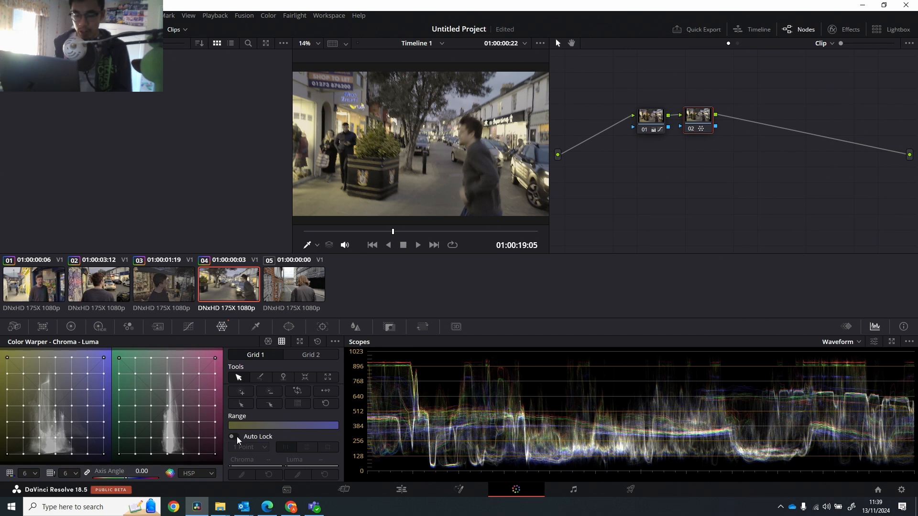
pyautogui.click(268, 341)
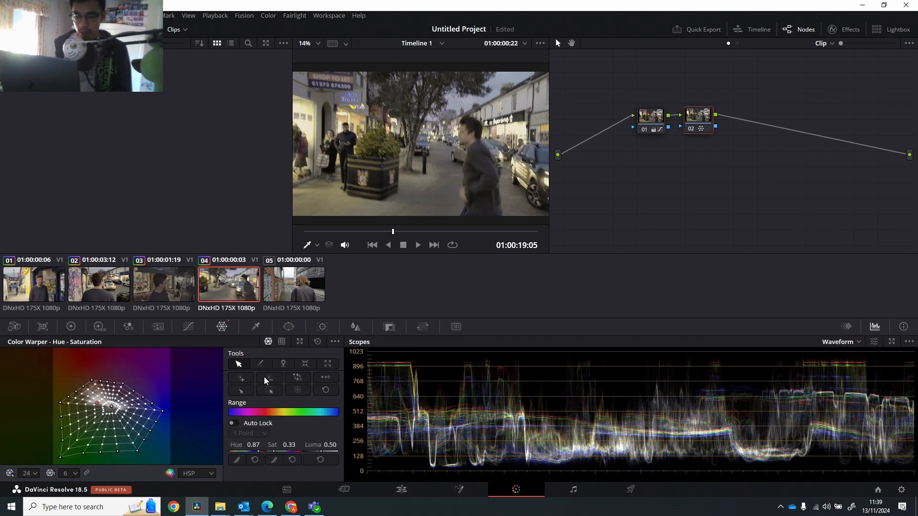
pyautogui.click(234, 423)
pyautogui.moveTo(86, 395); pyautogui.dragTo(77, 369)
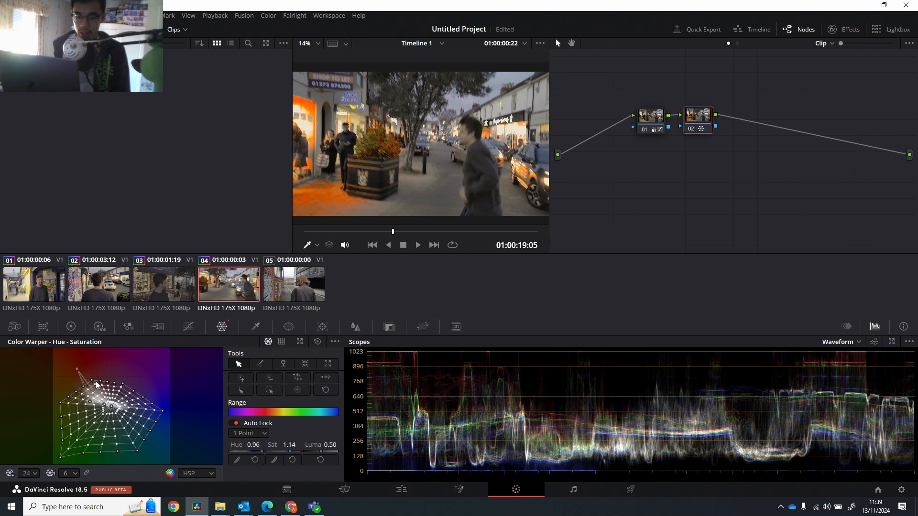
# On the Chroma - Luma grid, sample the pavement, enable Auto Lock, try its point at chroma -0.19, luma 0.28, and undo it.
pyautogui.click(282, 341)
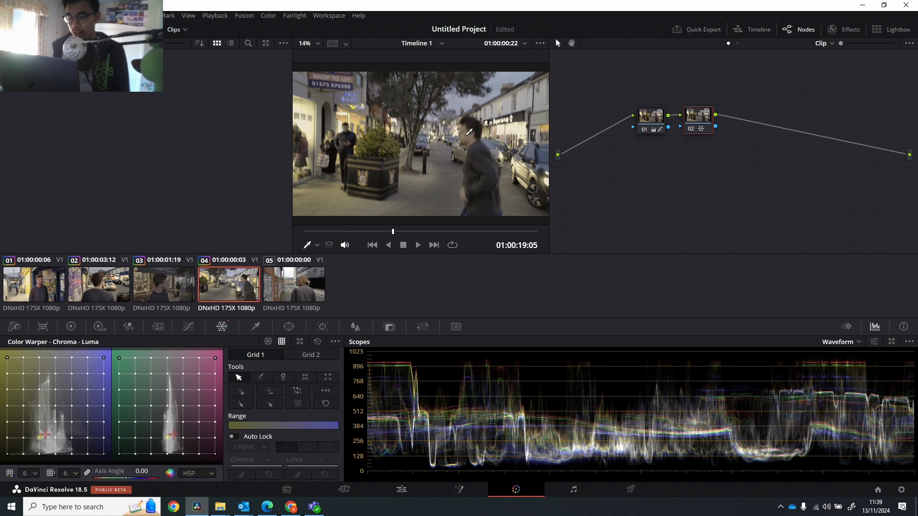
pyautogui.click(408, 170)
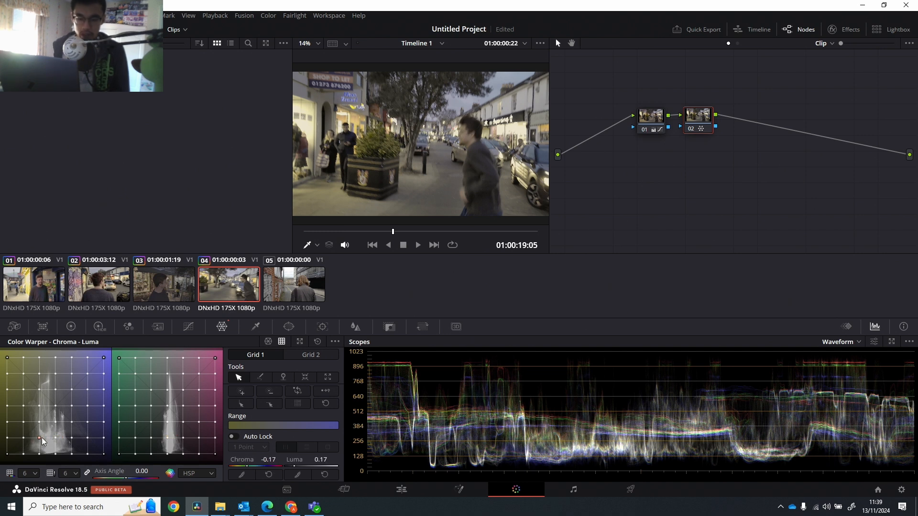
pyautogui.click(233, 436)
pyautogui.moveTo(42, 438); pyautogui.dragTo(38, 426)
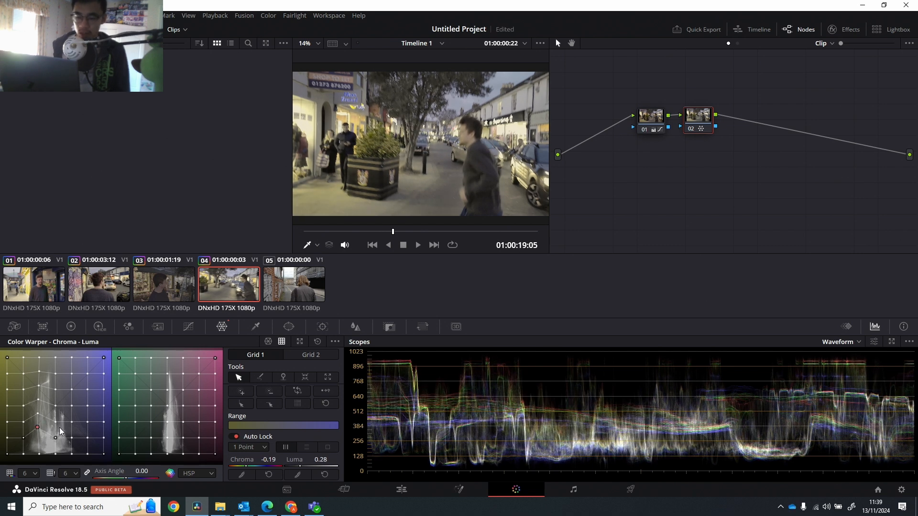
pyautogui.hotkey('ctrl', 'z')
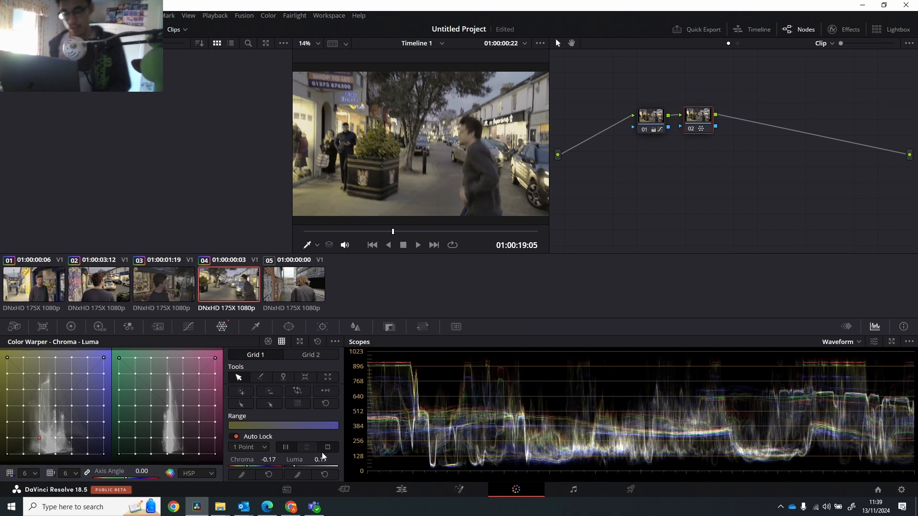
# Try moving the same Chroma - Luma grid point to chroma -0.13, luma 0.24, and undo the warper changes.
pyautogui.click(40, 437)
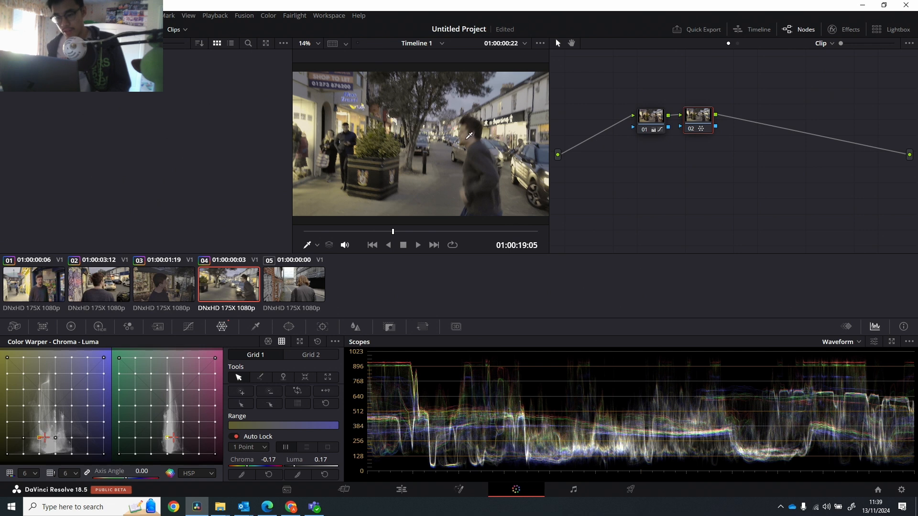
pyautogui.moveTo(40, 432)
pyautogui.mouseDown()
pyautogui.moveTo(38, 410)
pyautogui.moveTo(38, 440)
pyautogui.moveTo(40, 404)
pyautogui.moveTo(43, 431)
pyautogui.mouseUp()
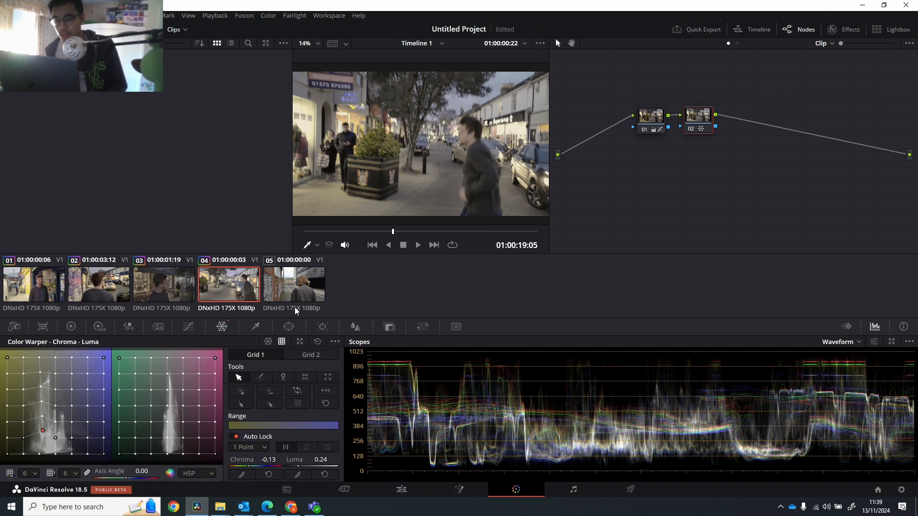
pyautogui.hotkey('ctrl', 'z')
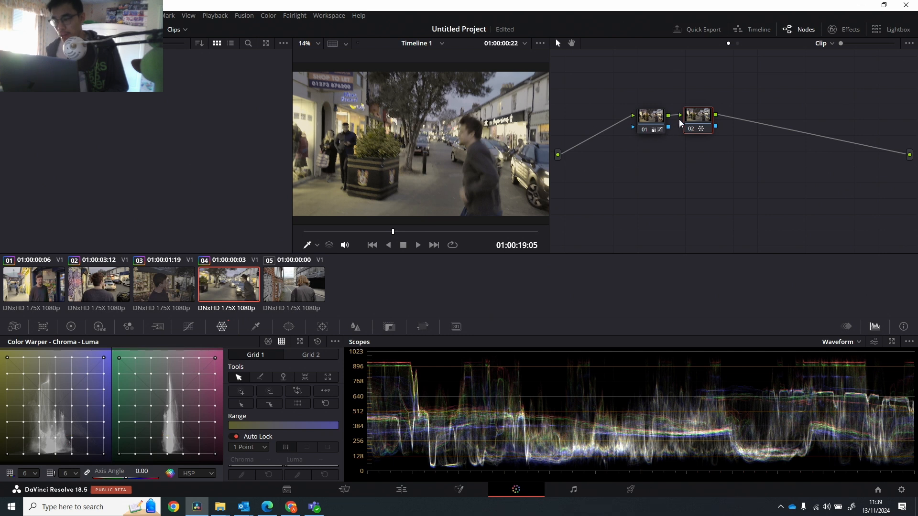
# On node 02's Hue Vs Hue curve, pull orange down to input hue 287.93, rotate -160.80, and anchor the purple side at 197.80, rotate 0.80.
pyautogui.click(189, 327)
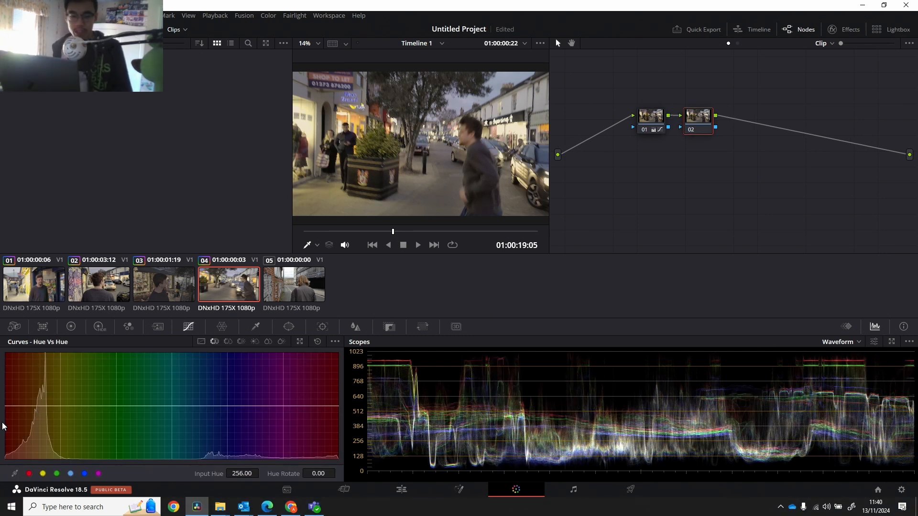
pyautogui.moveTo(6, 406); pyautogui.dragTo(6, 405)
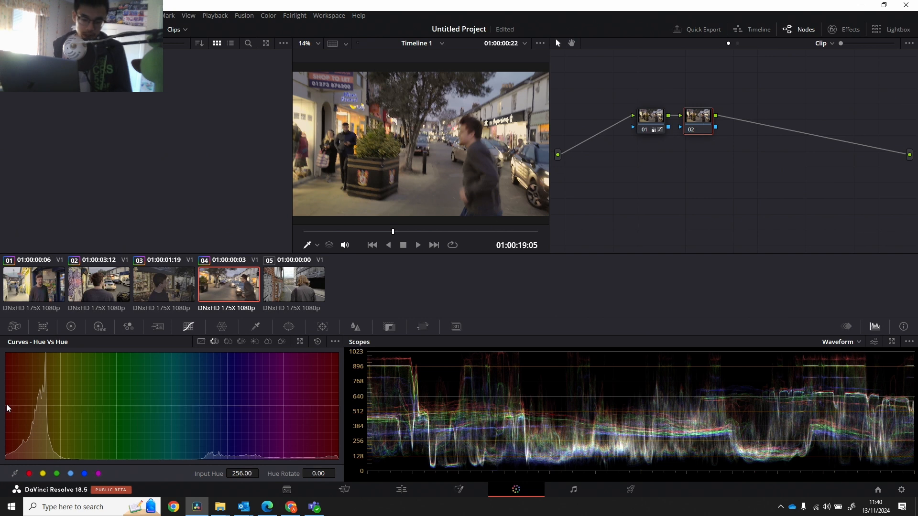
pyautogui.rightClick(6, 405)
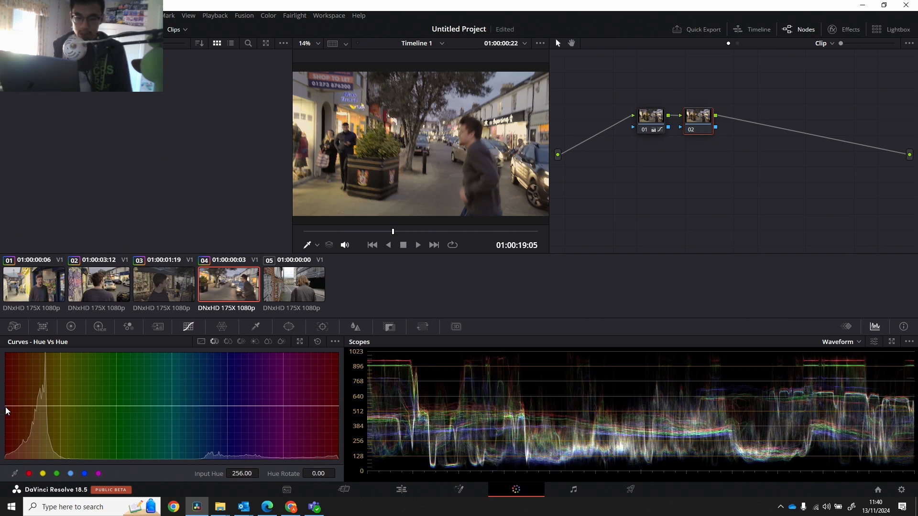
pyautogui.click(82, 406)
pyautogui.moveTo(50, 407); pyautogui.dragTo(34, 454)
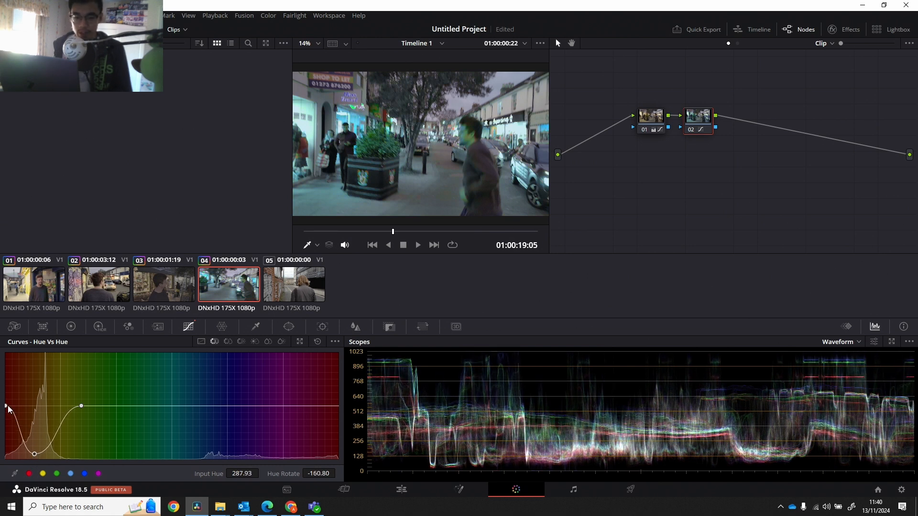
pyautogui.moveTo(7, 405)
pyautogui.mouseDown()
pyautogui.moveTo(28, 405)
pyautogui.moveTo(2, 409)
pyautogui.moveTo(12, 417)
pyautogui.mouseUp()
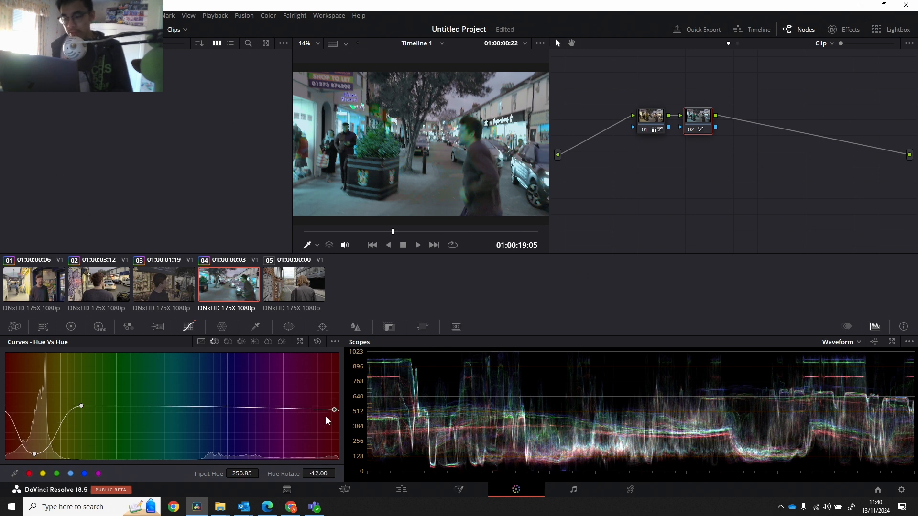
pyautogui.moveTo(325, 421); pyautogui.dragTo(286, 407)
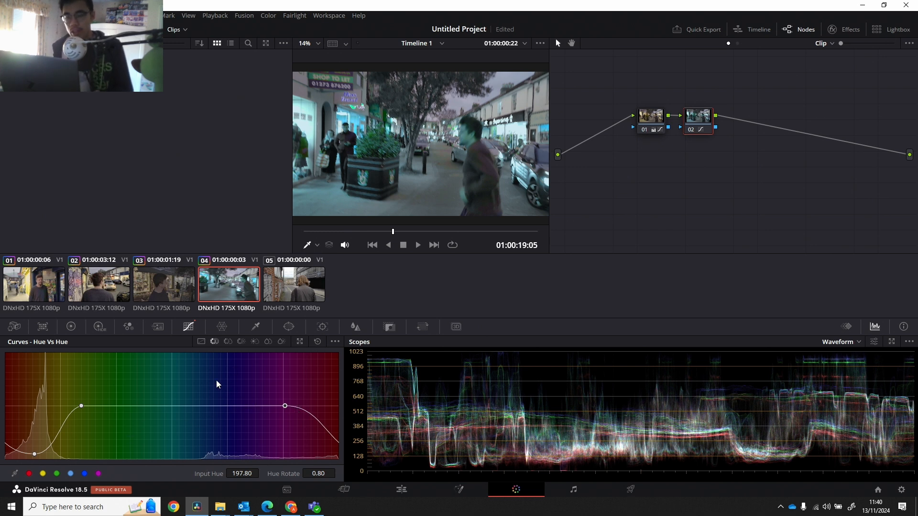
# Add a circle window to node 02 and move it over the walking man's head, at pan 58.83, tilt 51.84.
pyautogui.click(287, 328)
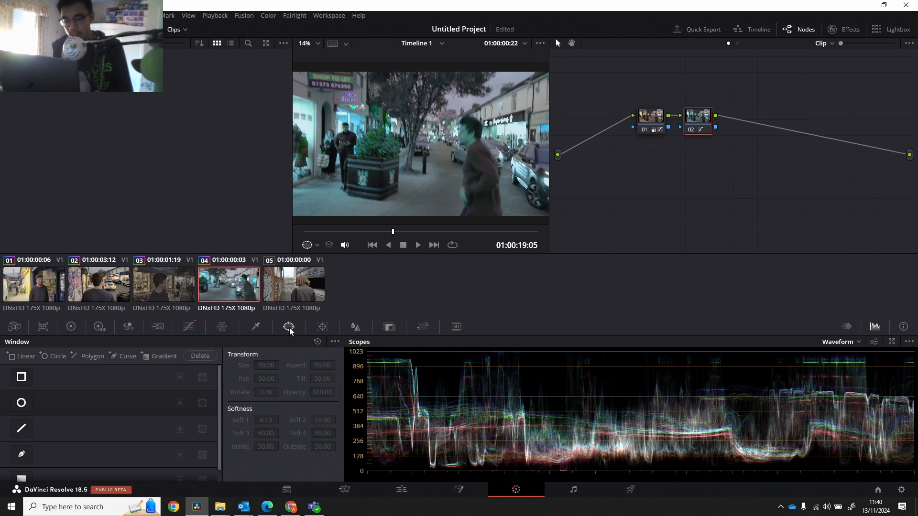
pyautogui.click(22, 406)
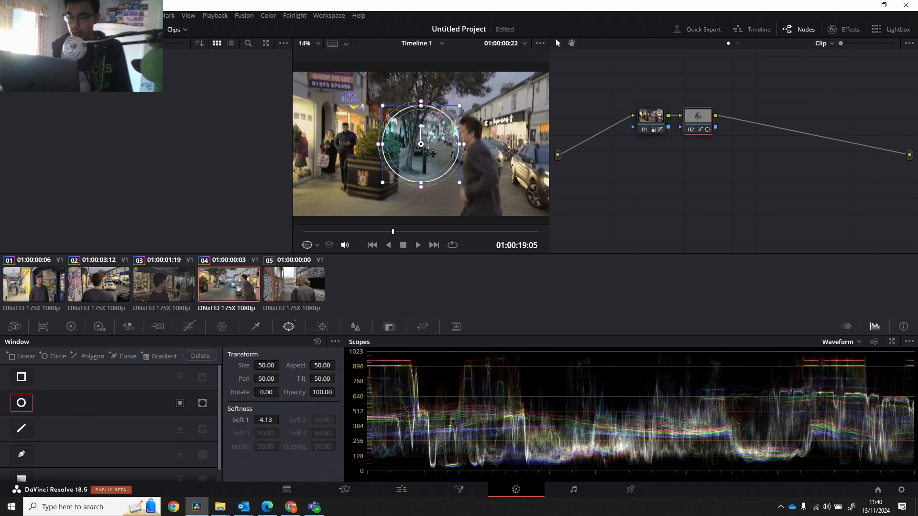
pyautogui.moveTo(442, 141); pyautogui.dragTo(489, 130)
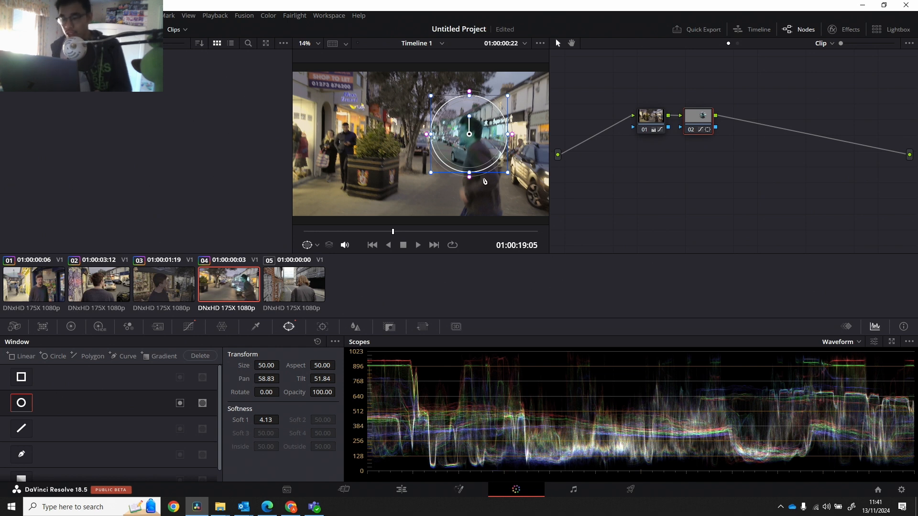
# Undo node 02's circle window and trace a closed curve window around the walking man, from his face down past the frame's lower edge.
pyautogui.hotkey('ctrl', 'z')
pyautogui.hotkey('ctrl', 'z')
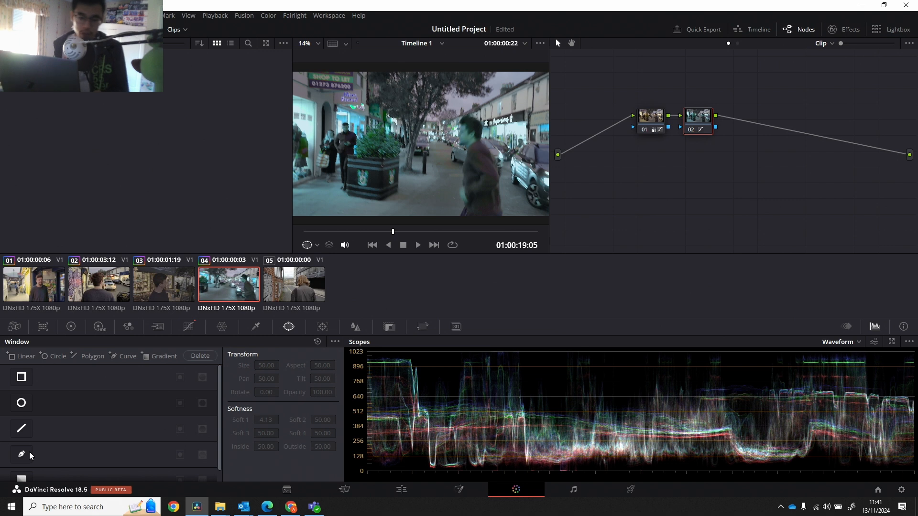
pyautogui.click(22, 455)
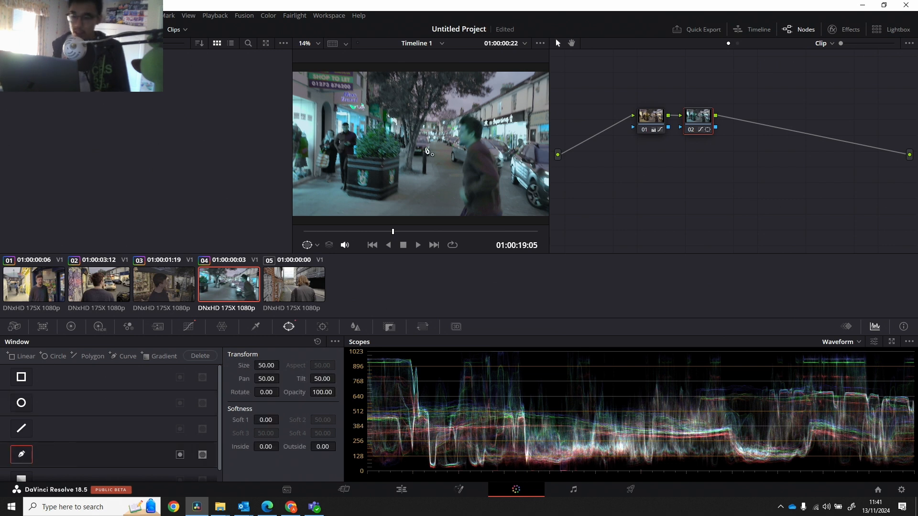
pyautogui.click(459, 121)
pyautogui.click(457, 131)
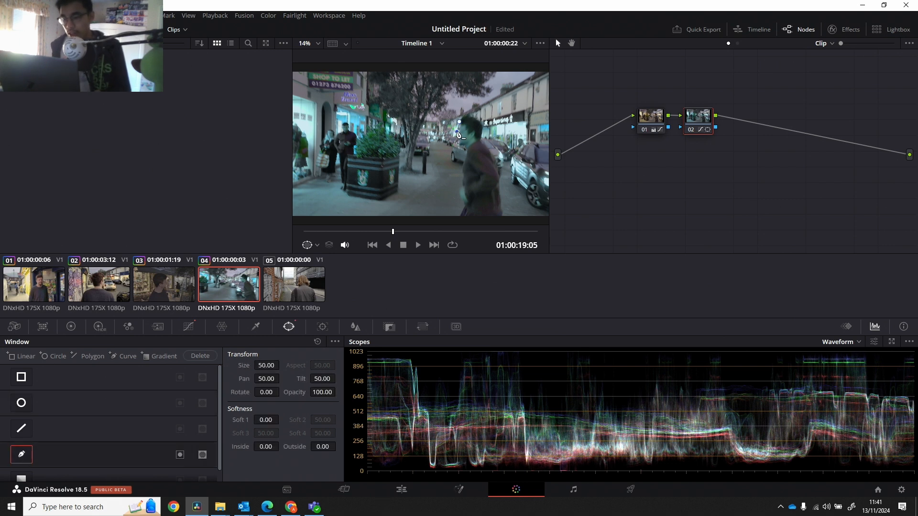
pyautogui.click(459, 143)
pyautogui.click(466, 148)
pyautogui.click(464, 168)
pyautogui.click(463, 184)
pyautogui.click(459, 193)
pyautogui.click(460, 204)
pyautogui.click(455, 220)
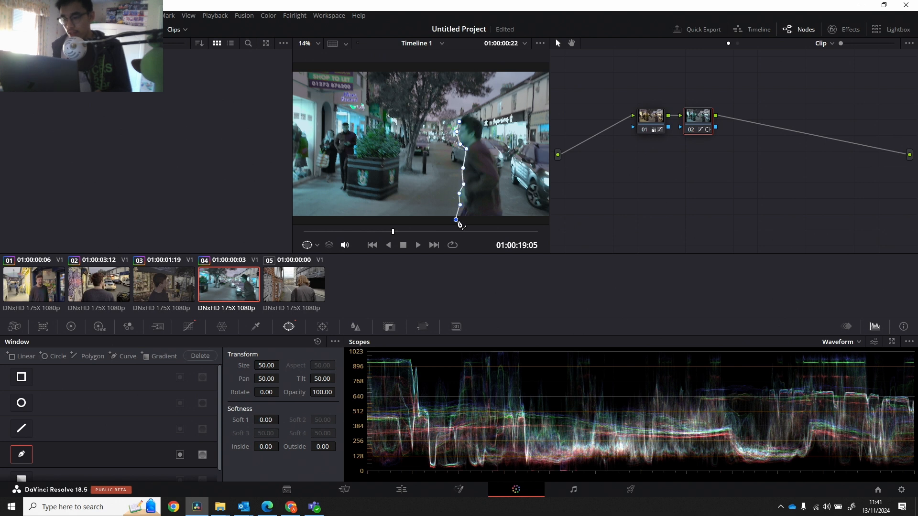
pyautogui.click(508, 223)
pyautogui.click(501, 204)
pyautogui.click(501, 164)
pyautogui.click(488, 143)
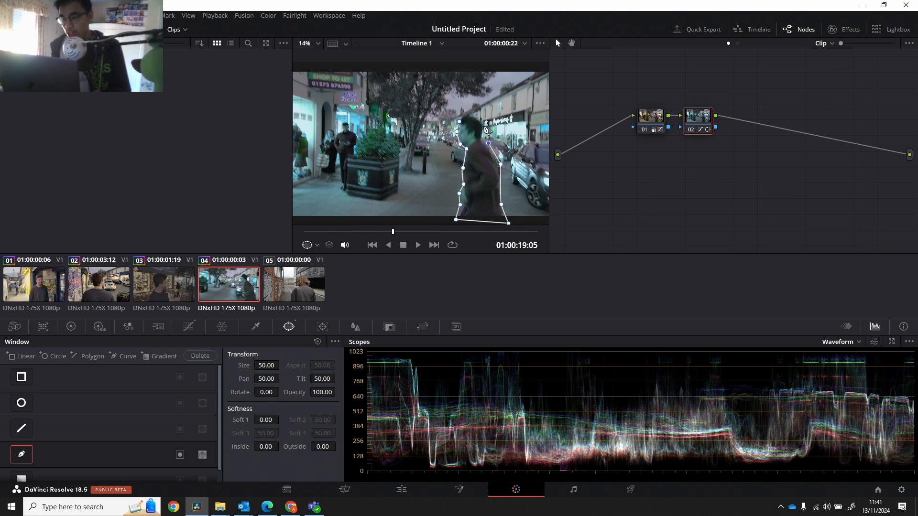
pyautogui.click(482, 125)
pyautogui.click(475, 112)
pyautogui.click(458, 121)
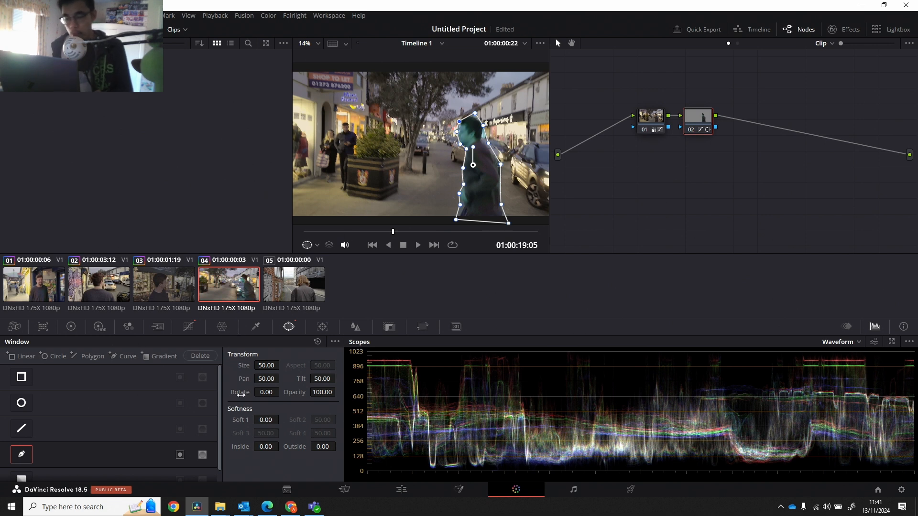
# Track the man's curve window forward to the end of the clip and scrub back through the frames to check it.
pyautogui.scroll(-2, 132, 409)
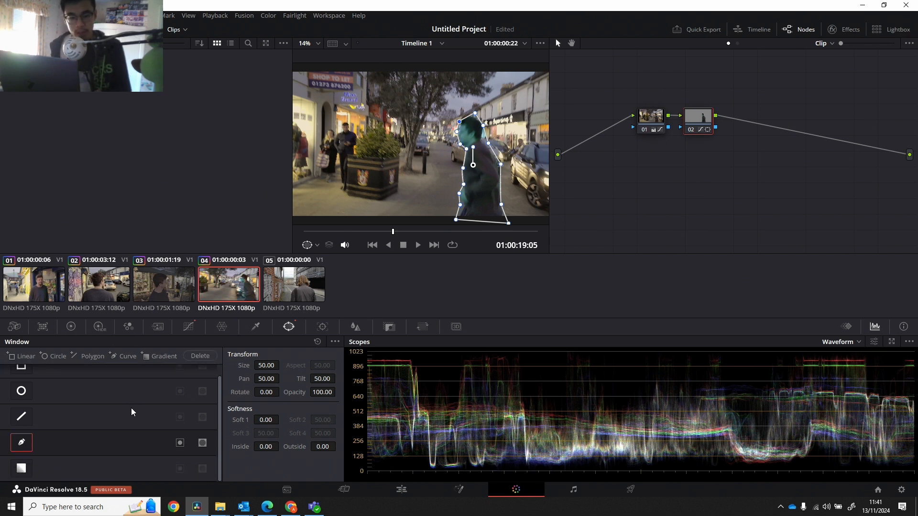
pyautogui.scroll(2, 132, 414)
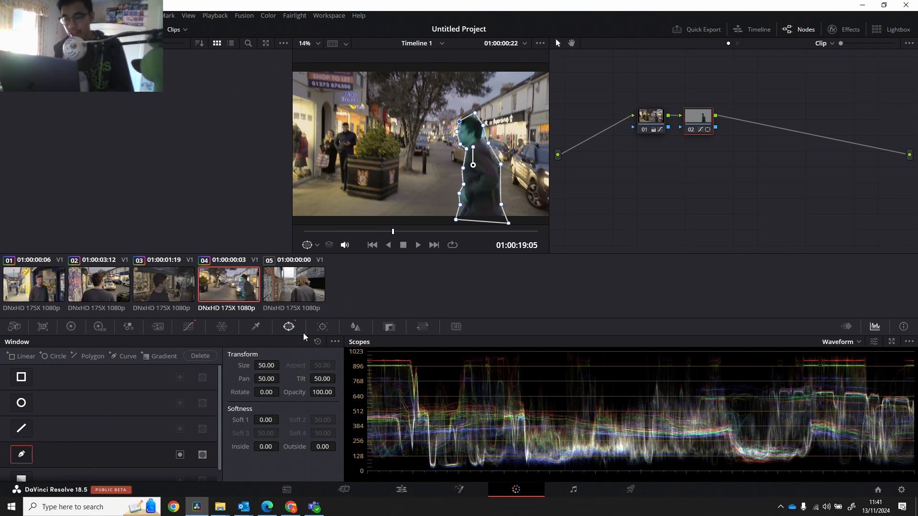
pyautogui.click(322, 327)
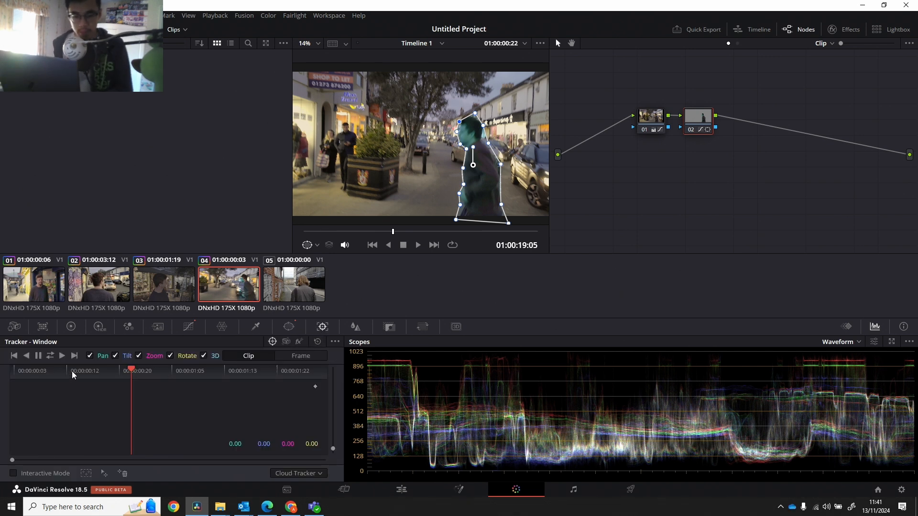
pyautogui.click(59, 356)
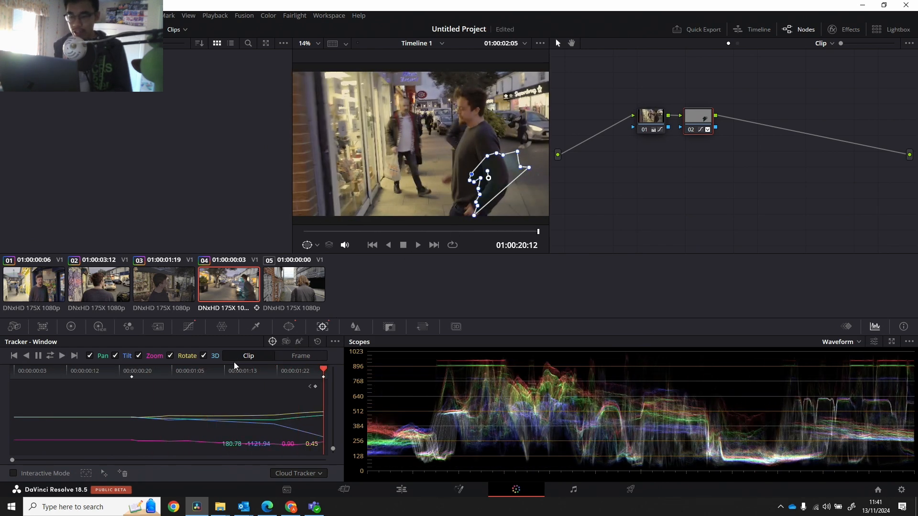
pyautogui.moveTo(188, 372); pyautogui.dragTo(119, 372)
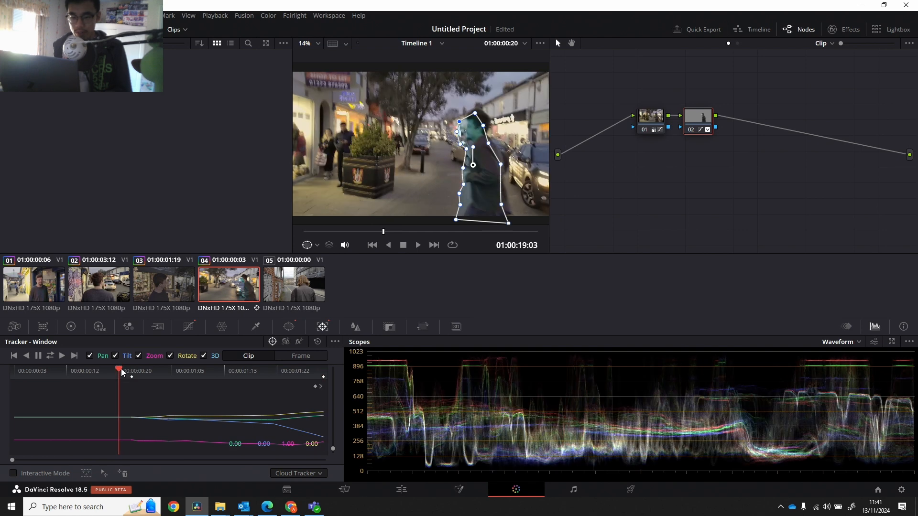
pyautogui.moveTo(383, 232); pyautogui.dragTo(475, 224)
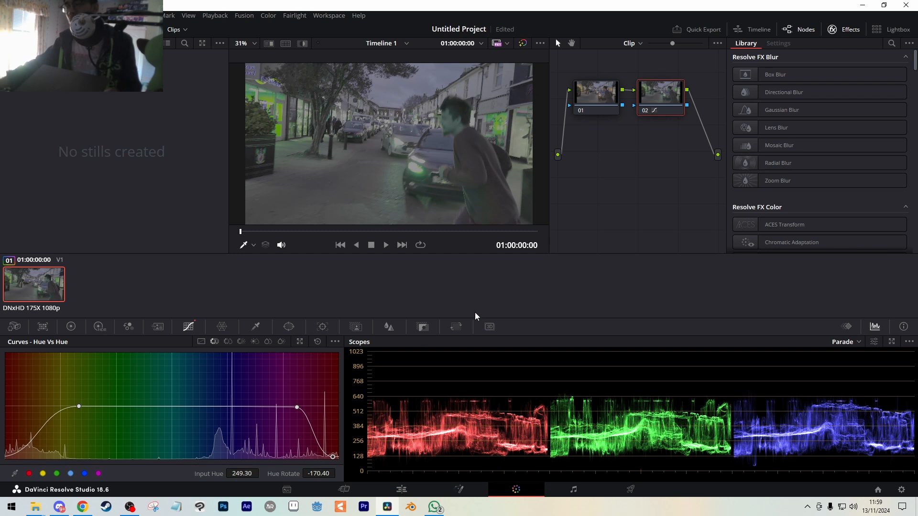
# On node 02, create an object Magic Mask with strokes over the man's body and lower edge, check its overlay, and track it forward.
pyautogui.click(362, 329)
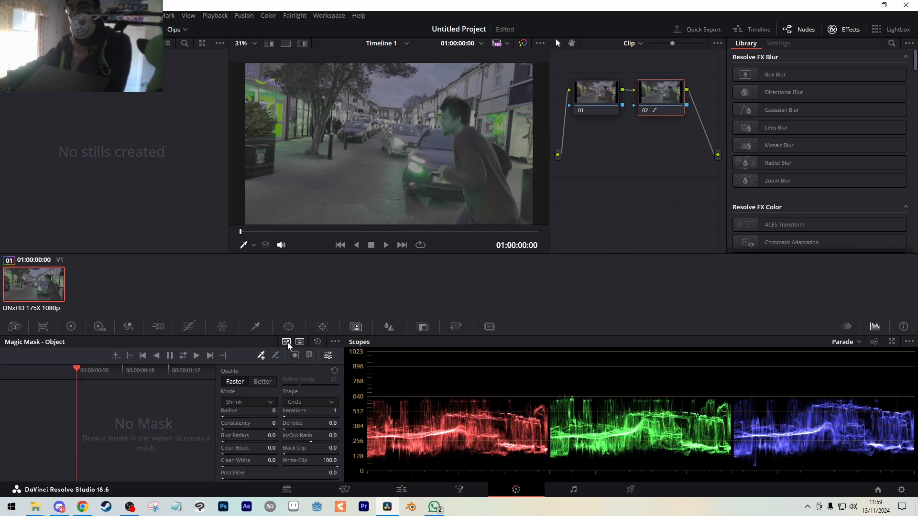
pyautogui.moveTo(455, 116); pyautogui.dragTo(499, 217)
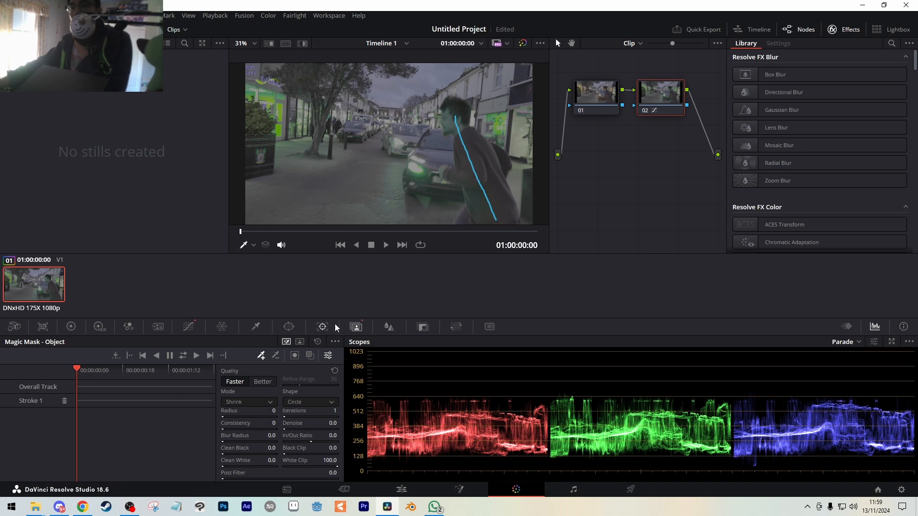
pyautogui.click(300, 341)
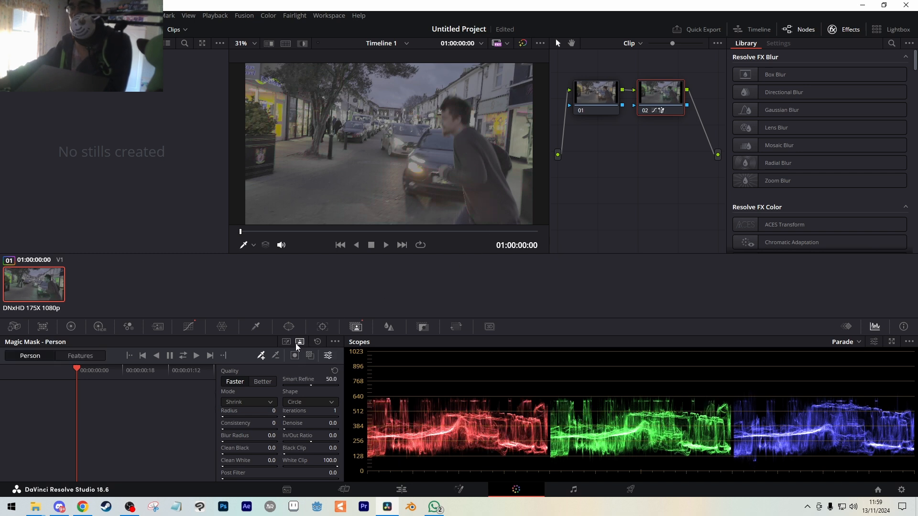
pyautogui.click(286, 342)
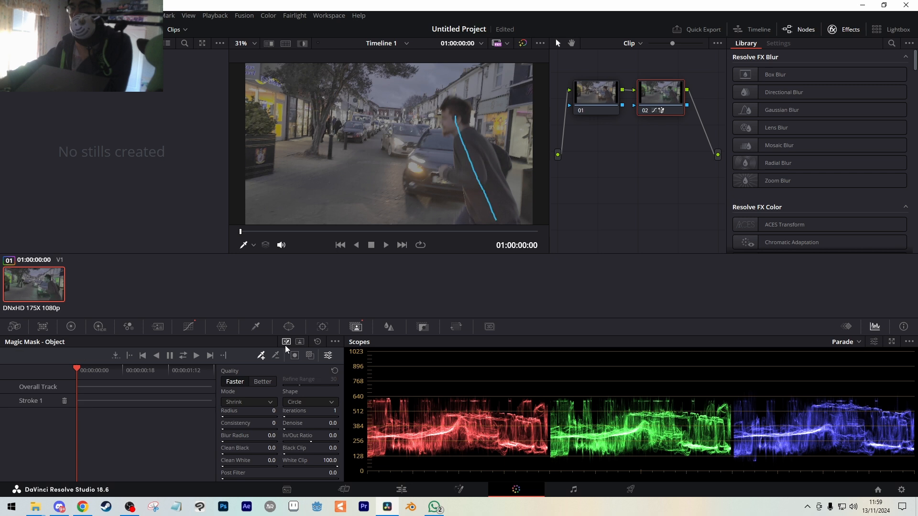
pyautogui.click(310, 356)
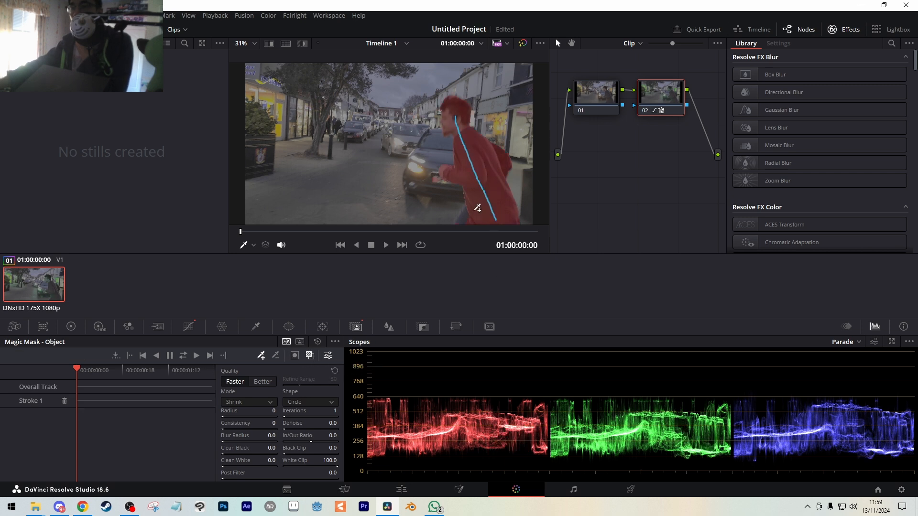
pyautogui.moveTo(473, 211); pyautogui.dragTo(463, 223)
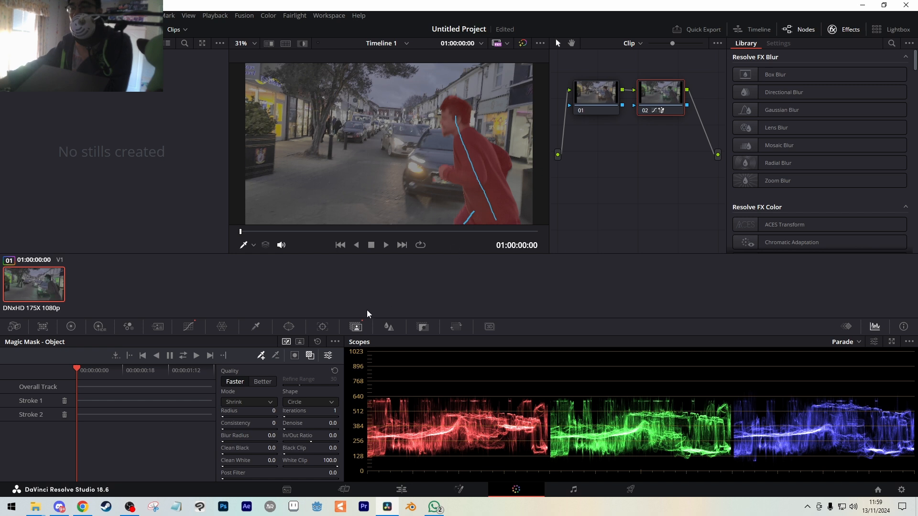
pyautogui.click(196, 356)
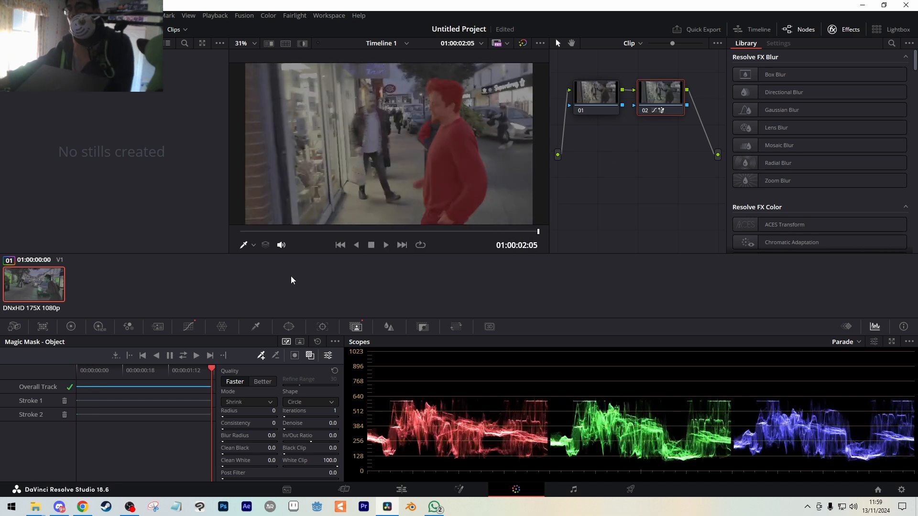
pyautogui.click(309, 355)
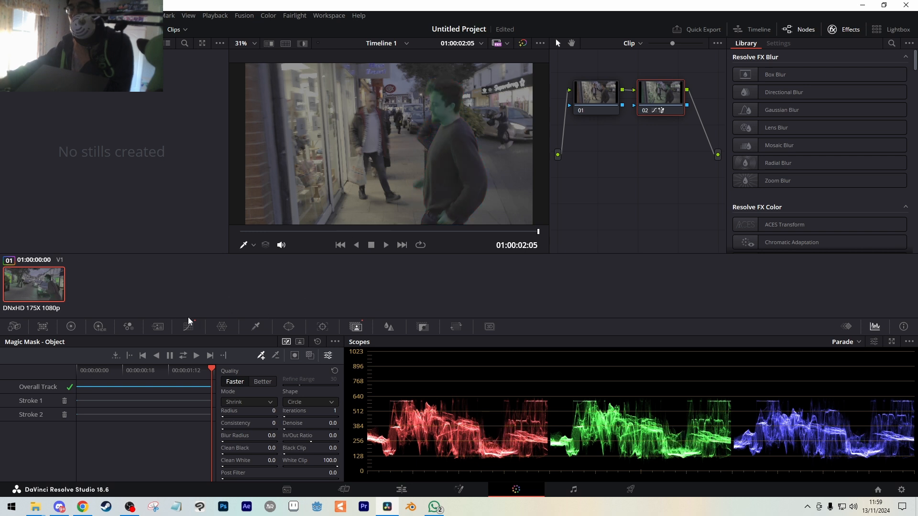
# On node 01, set the primaries at frame 01:00:01:11 to Lift -0.05, Gain 1.67 and Gamma 0.03.
pyautogui.click(594, 97)
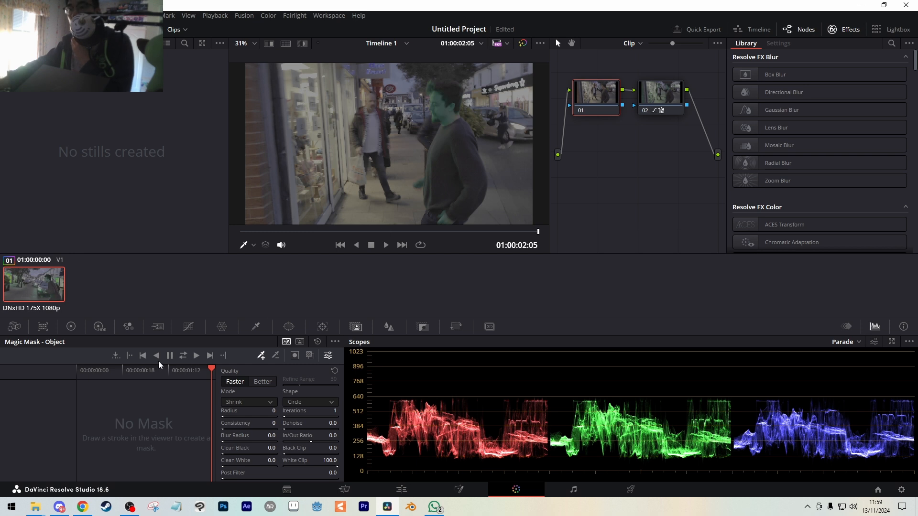
pyautogui.moveTo(354, 234); pyautogui.dragTo(434, 211)
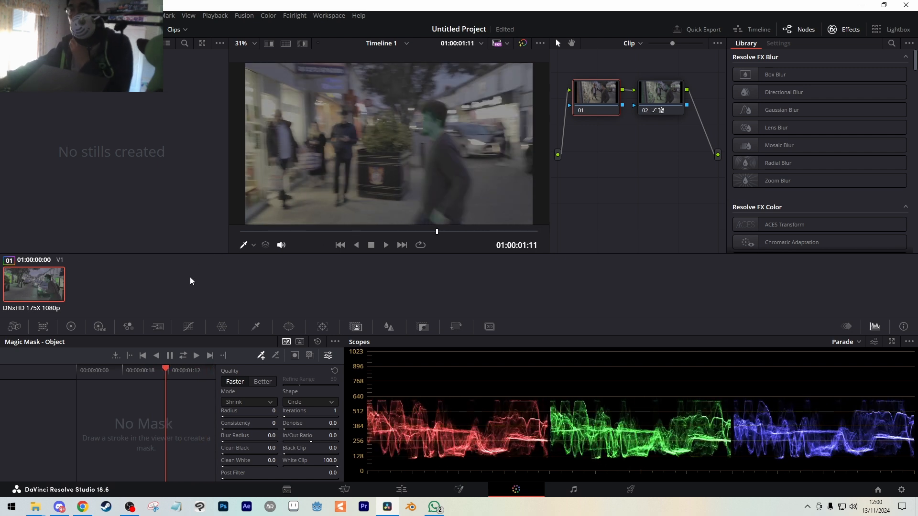
pyautogui.click(74, 327)
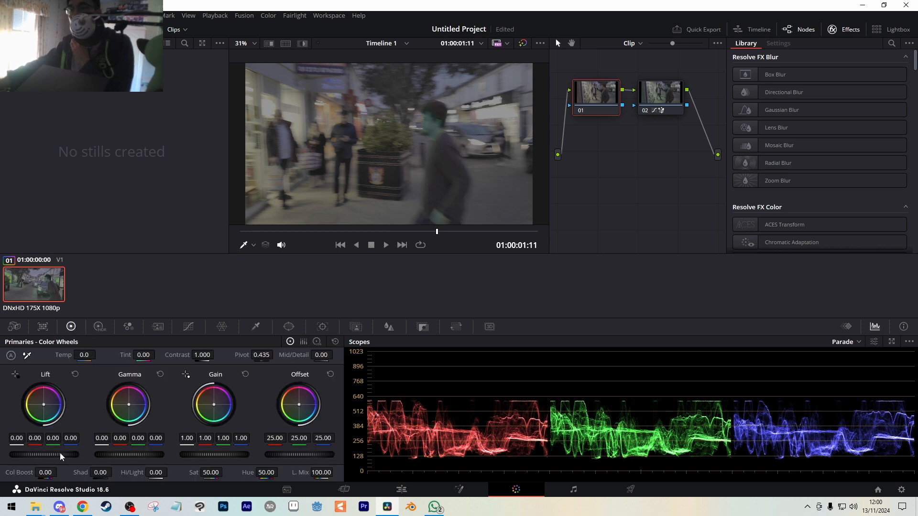
pyautogui.moveTo(59, 454); pyautogui.dragTo(50, 454)
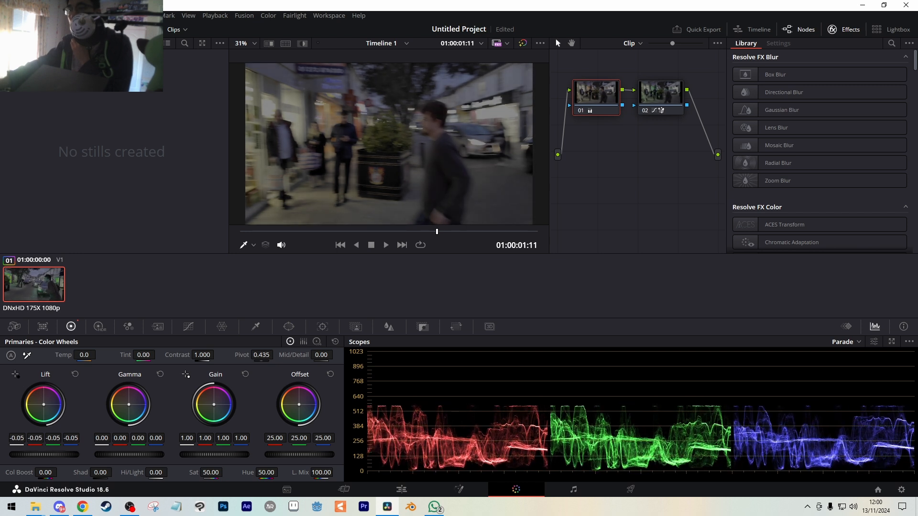
pyautogui.moveTo(210, 454); pyautogui.dragTo(243, 454)
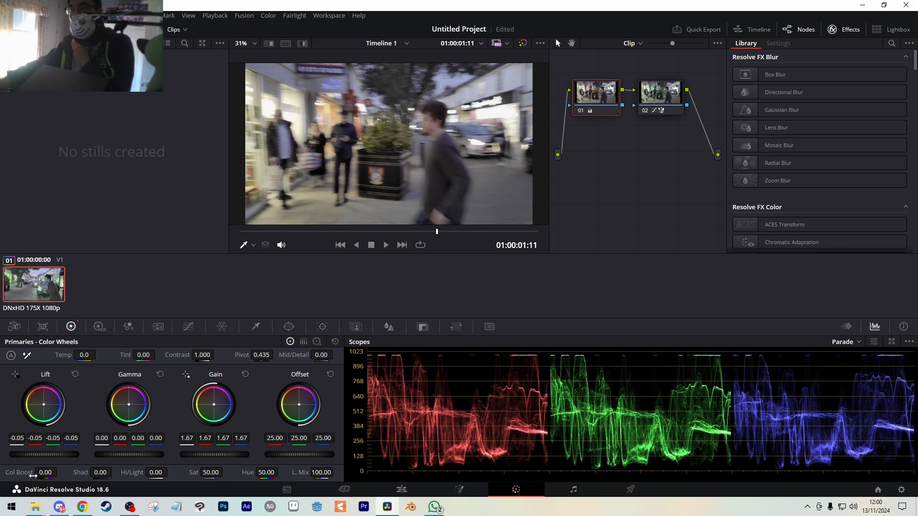
pyautogui.moveTo(136, 455); pyautogui.dragTo(119, 460)
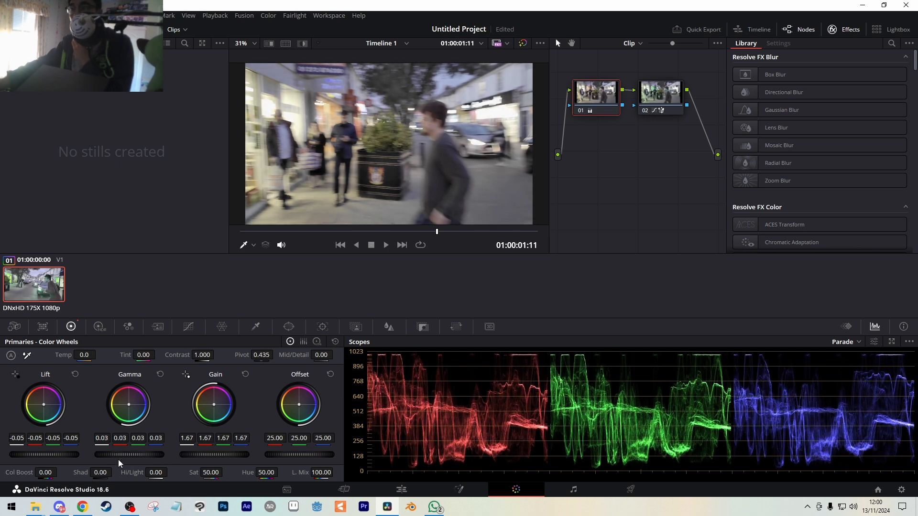
# Compare the shot with its grades bypassed and restored, and view frame 01:00:01:07 with node 02 disabled.
pyautogui.click(668, 99)
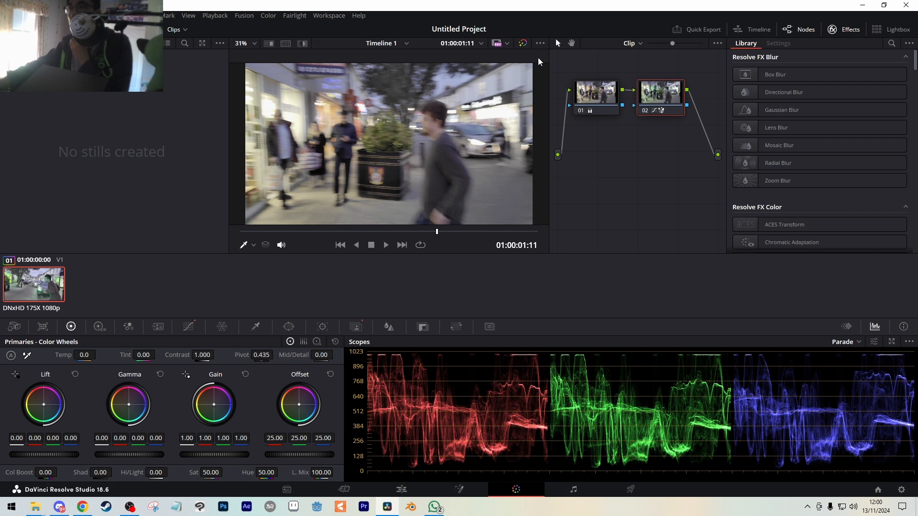
pyautogui.click(523, 43)
pyautogui.click(523, 43)
pyautogui.moveTo(356, 233); pyautogui.dragTo(415, 232)
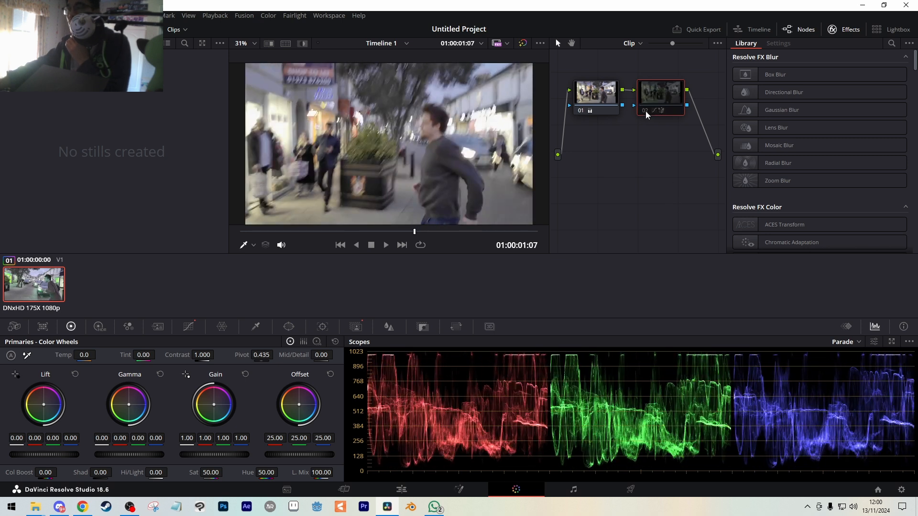
# Delete node 02 with its Hue Vs Hue curve and Magic Mask, and add a fresh serial node after node 01.
pyautogui.rightClick(658, 94)
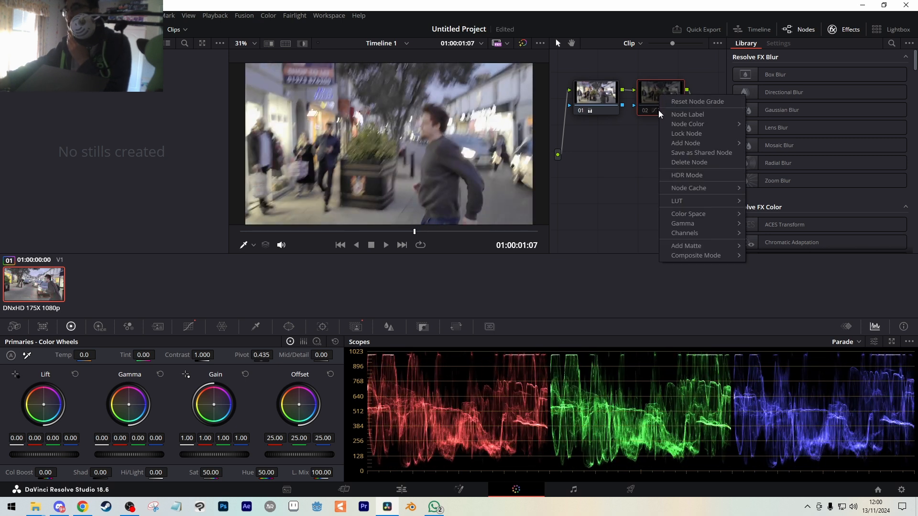
pyautogui.click(640, 156)
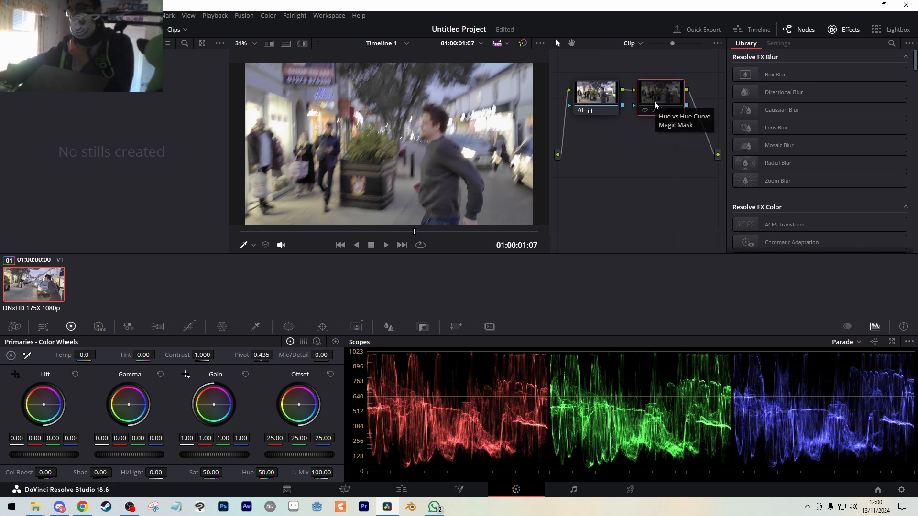
pyautogui.press('Delete')
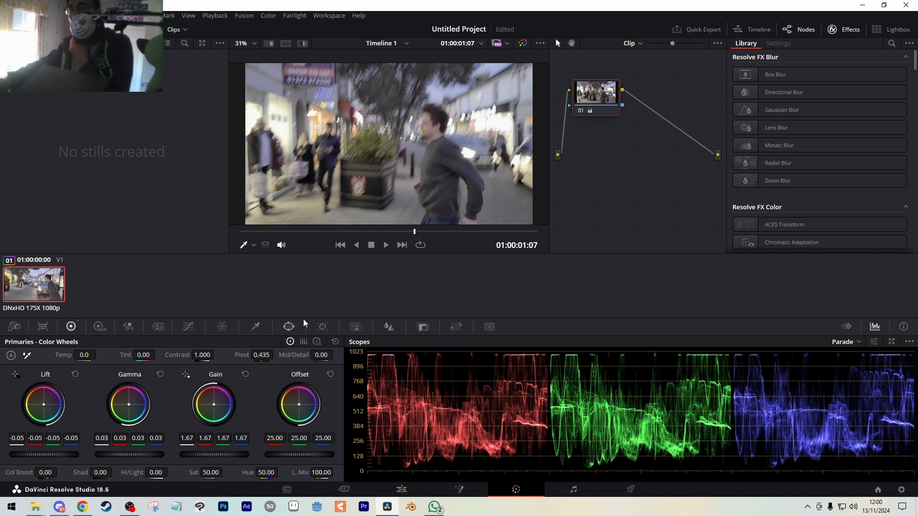
pyautogui.rightClick(595, 99)
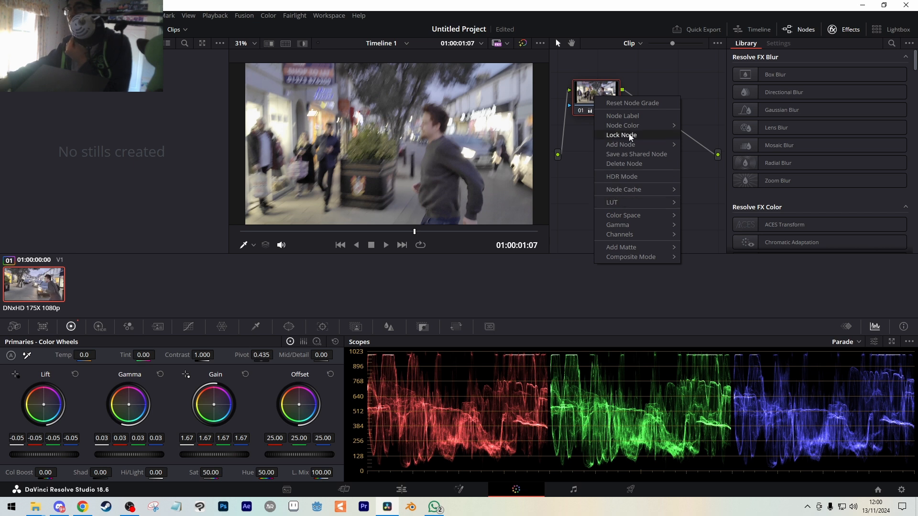
pyautogui.moveTo(632, 145)
pyautogui.click(695, 147)
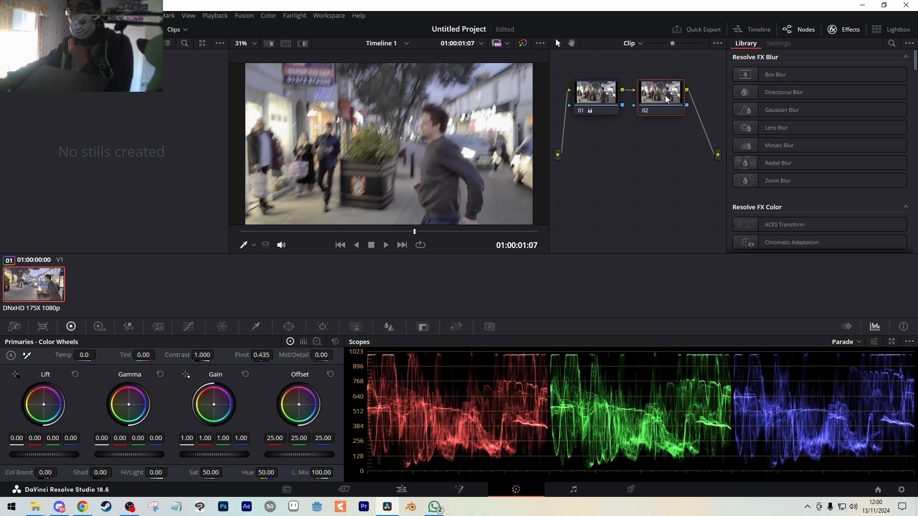
# On node 02's Hue Vs Hue curve, anchor the yellow range and pull the red range down to a Hue Rotate of about -135.20.
pyautogui.click(194, 327)
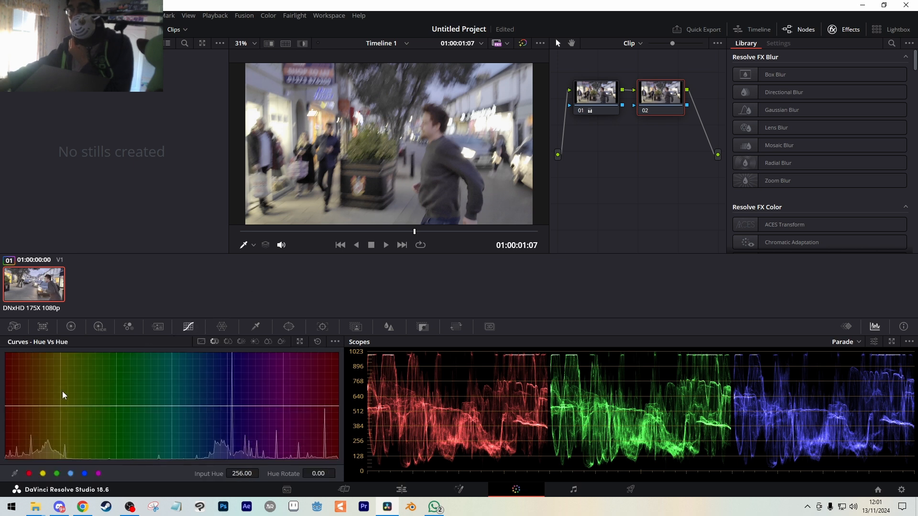
pyautogui.click(59, 405)
pyautogui.moveTo(9, 406); pyautogui.dragTo(0, 407)
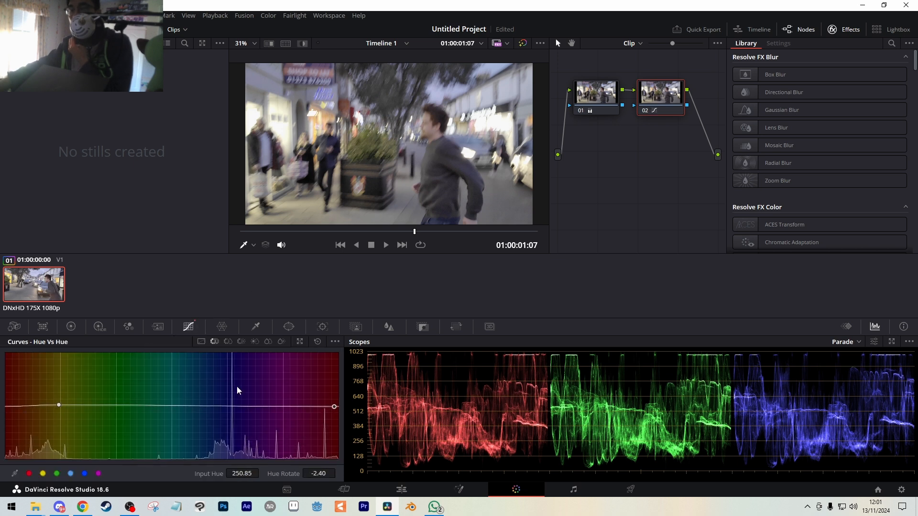
pyautogui.moveTo(334, 407); pyautogui.dragTo(326, 454)
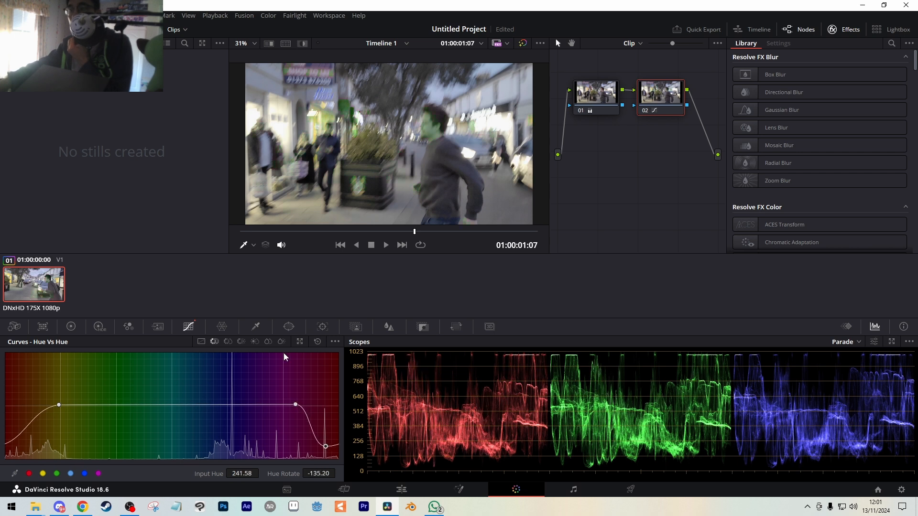
# Create an object Magic Mask on node 02 with strokes down the man at 01:00:01:07 and 01:00:00:00, track it forward, and hide its overlay.
pyautogui.click(349, 326)
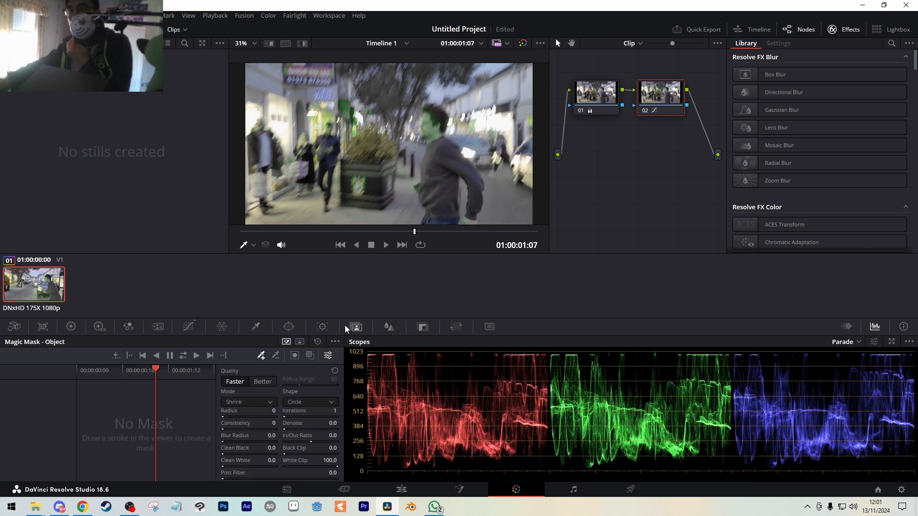
pyautogui.moveTo(433, 116); pyautogui.dragTo(438, 223)
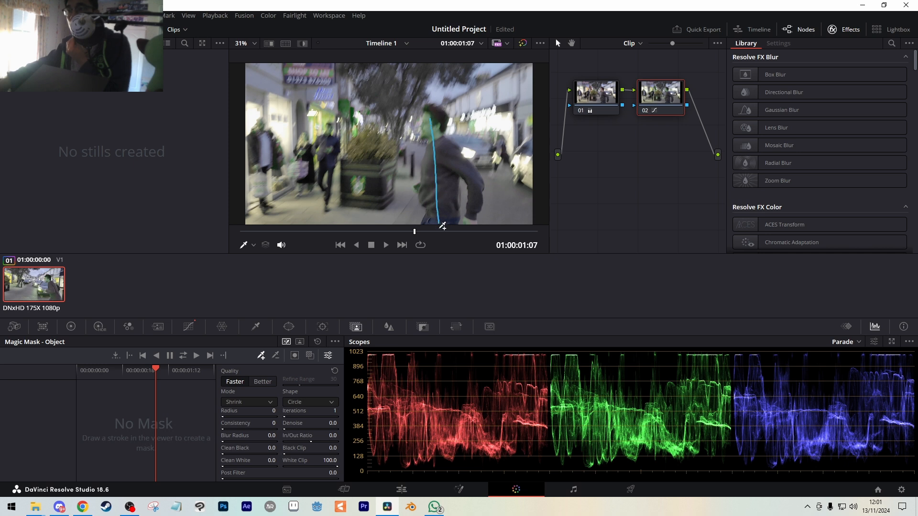
pyautogui.moveTo(150, 369); pyautogui.dragTo(61, 375)
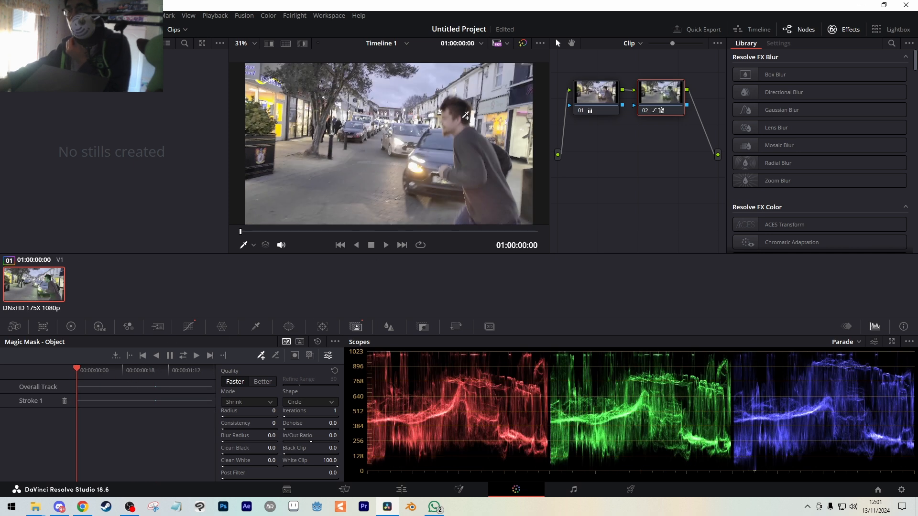
pyautogui.moveTo(456, 113); pyautogui.dragTo(489, 223)
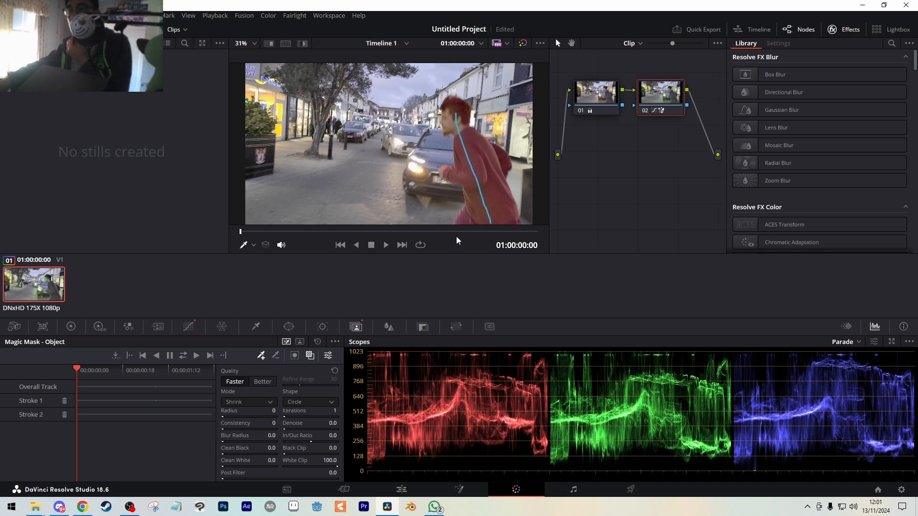
pyautogui.click(198, 356)
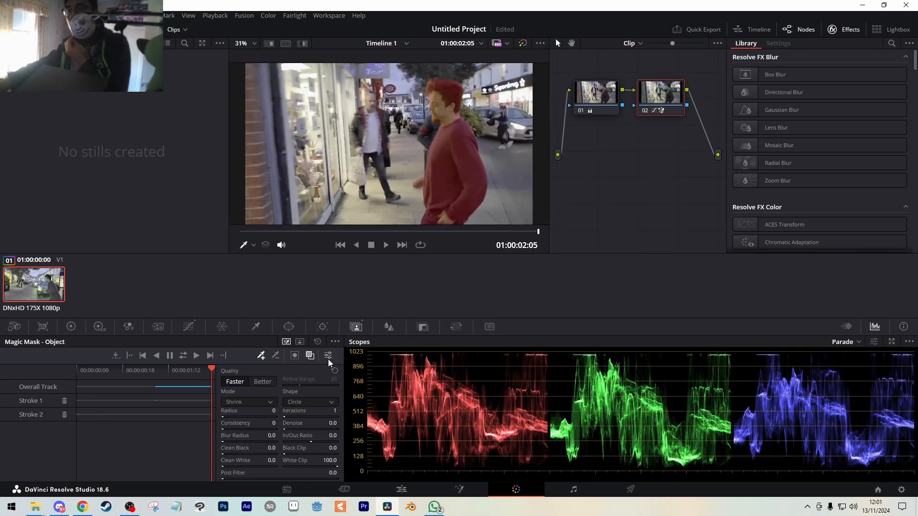
pyautogui.click(311, 356)
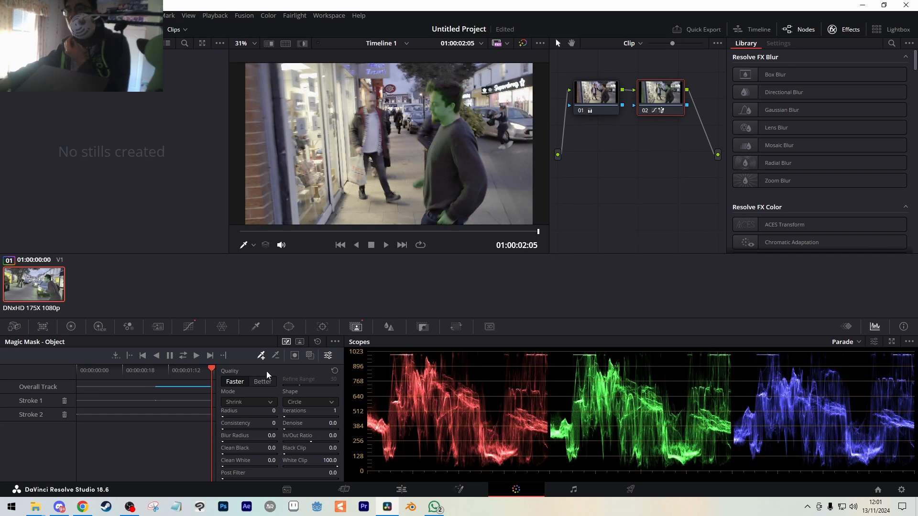
# Add a third Magic Mask stroke down the man at frame 01:00:00:04, track forward, and return to the clip's start.
pyautogui.moveTo(200, 377)
pyautogui.mouseDown()
pyautogui.moveTo(194, 368)
pyautogui.moveTo(59, 380)
pyautogui.moveTo(105, 375)
pyautogui.moveTo(87, 377)
pyautogui.mouseUp()
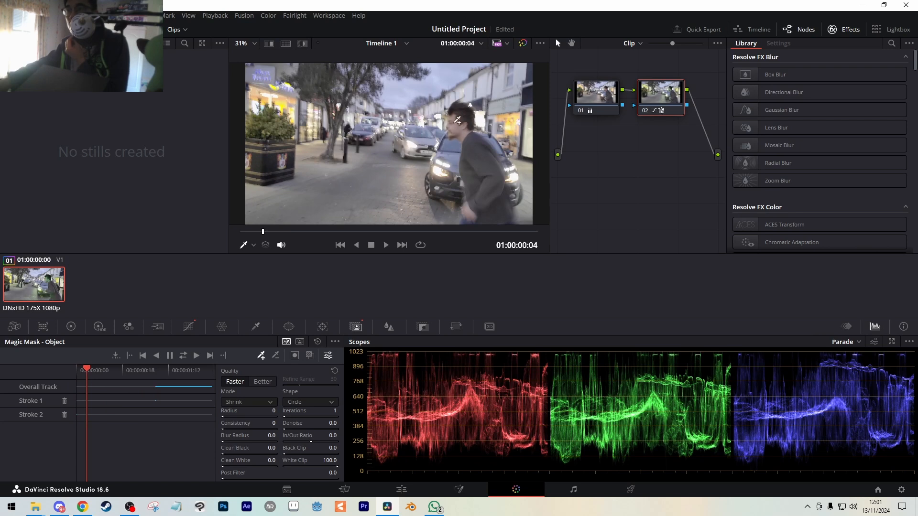
pyautogui.moveTo(457, 119); pyautogui.dragTo(497, 223)
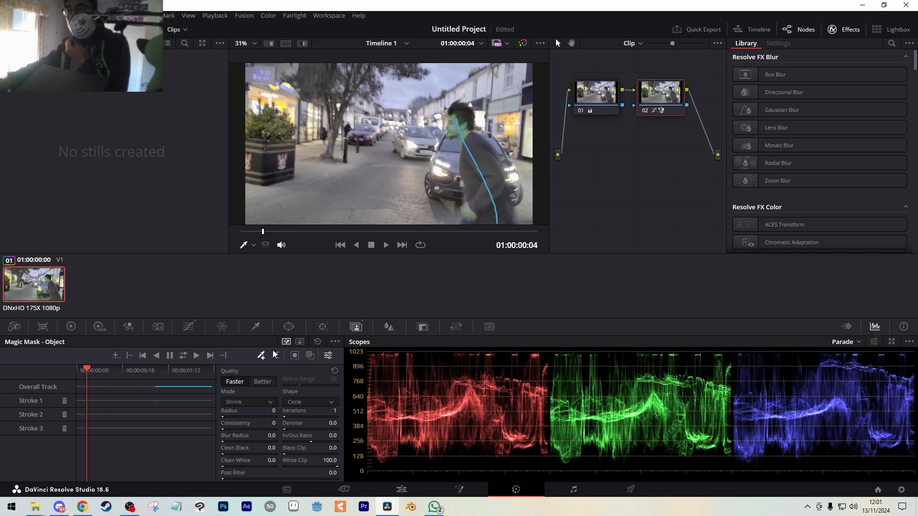
pyautogui.click(197, 356)
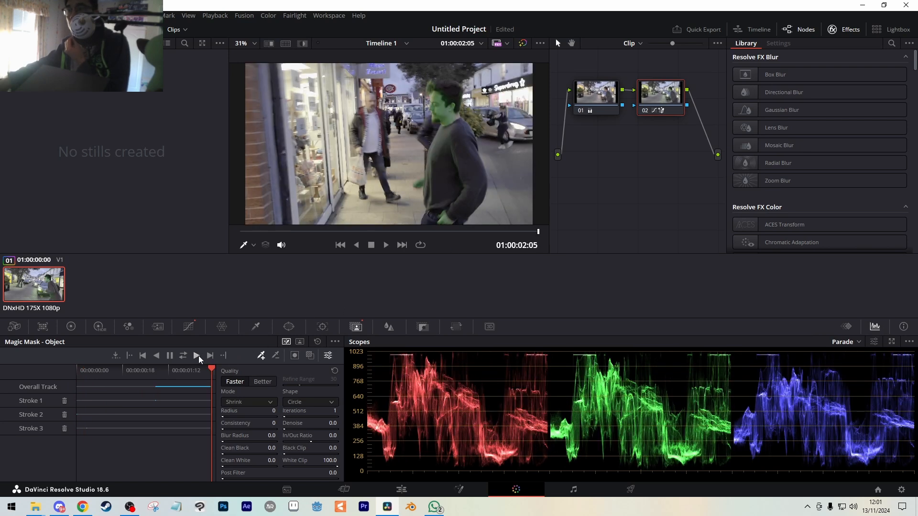
pyautogui.moveTo(149, 375); pyautogui.dragTo(77, 372)
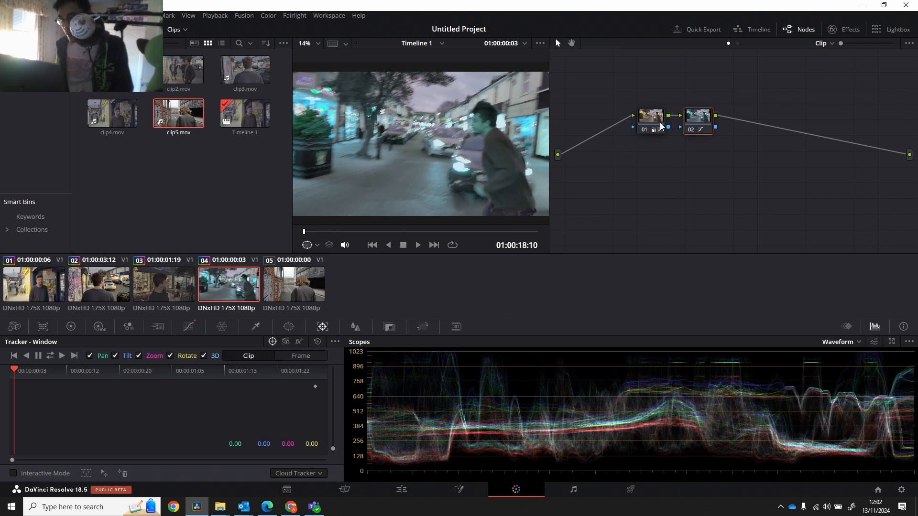
# Delete node 02 from clip 04, and put clips 01 to 04 into a new group named ALL.
pyautogui.rightClick(701, 123)
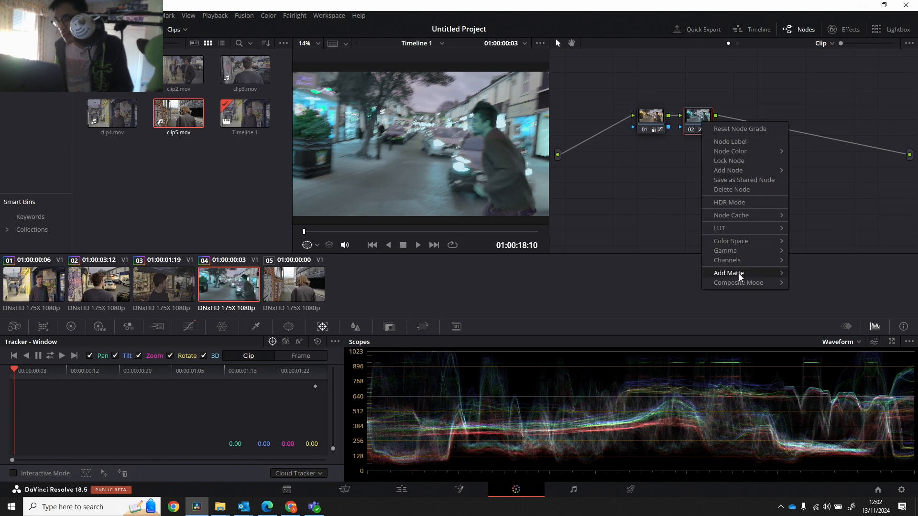
pyautogui.click(731, 190)
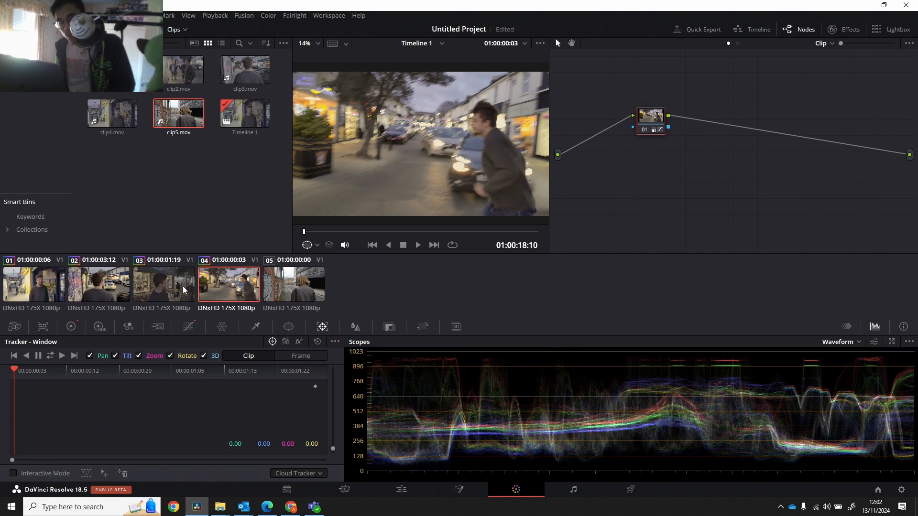
pyautogui.keyDown('shift'); pyautogui.click(39, 291); pyautogui.keyUp('shift')
pyautogui.rightClick(223, 279)
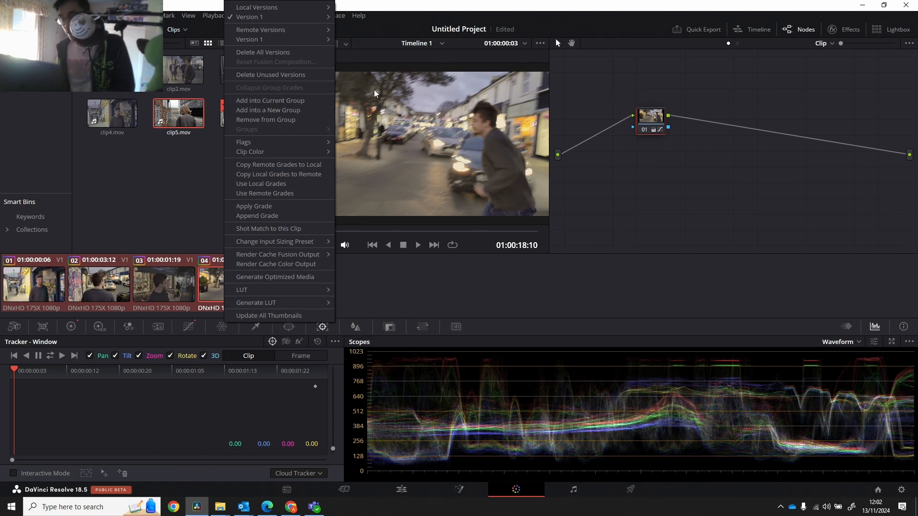
pyautogui.click(303, 112)
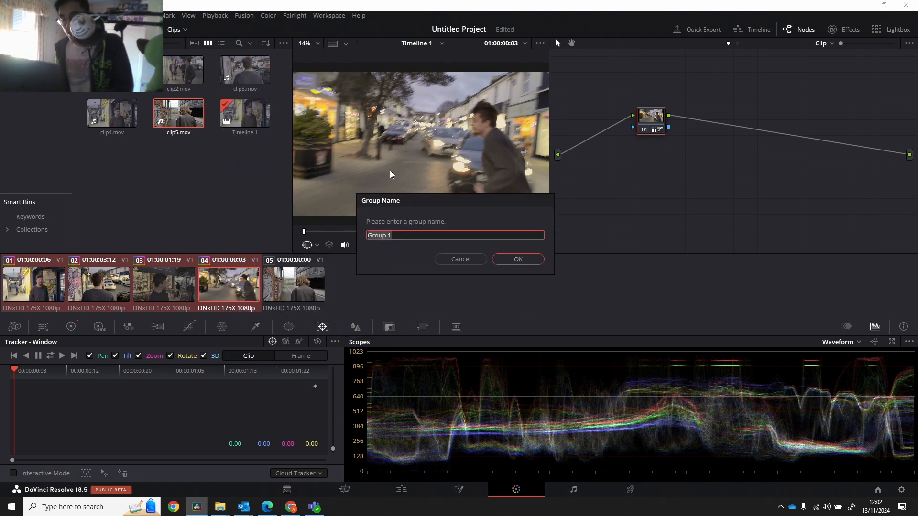
pyautogui.write('AL')
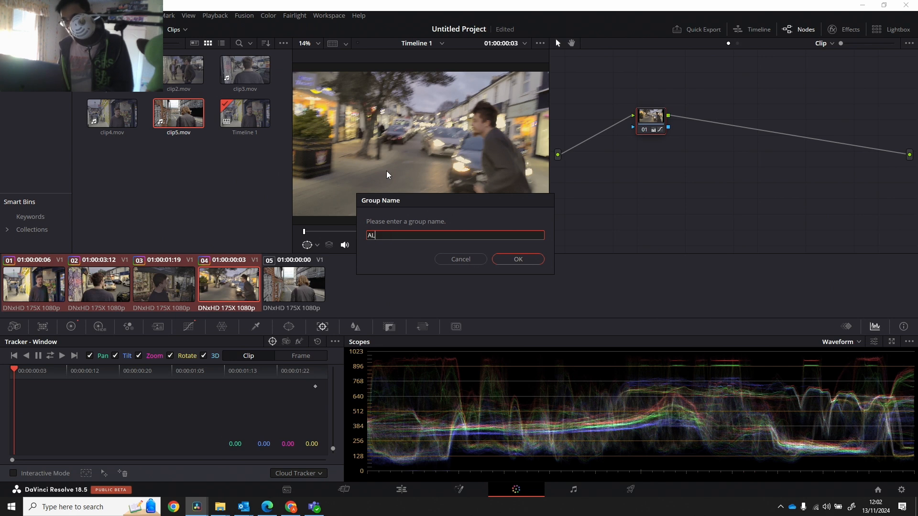
pyautogui.write('L')
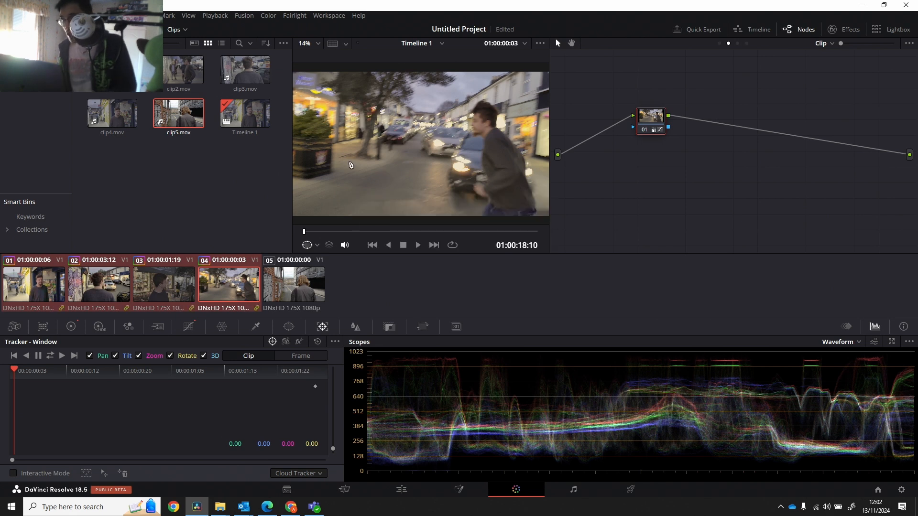
# View clip 04's Group Post-Clip node graph, and compare it with the node graph of ungrouped clip 05.
pyautogui.click(830, 43)
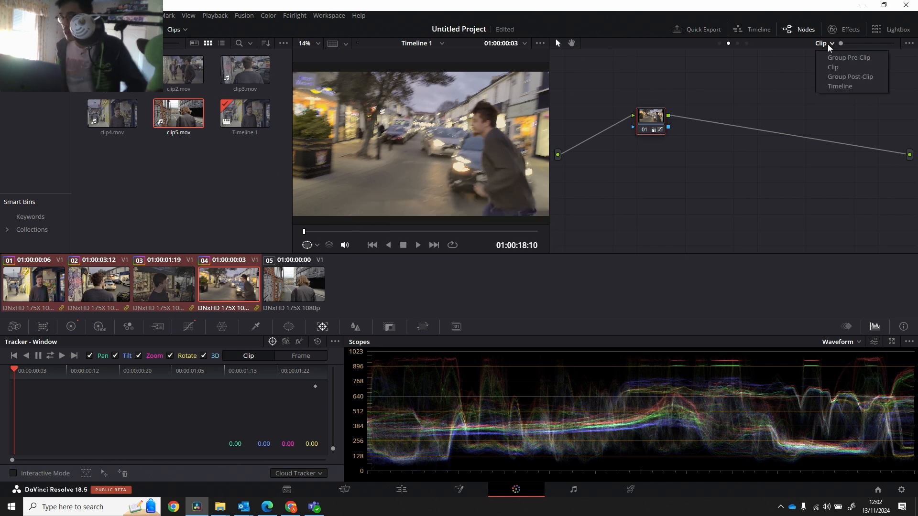
pyautogui.click(842, 76)
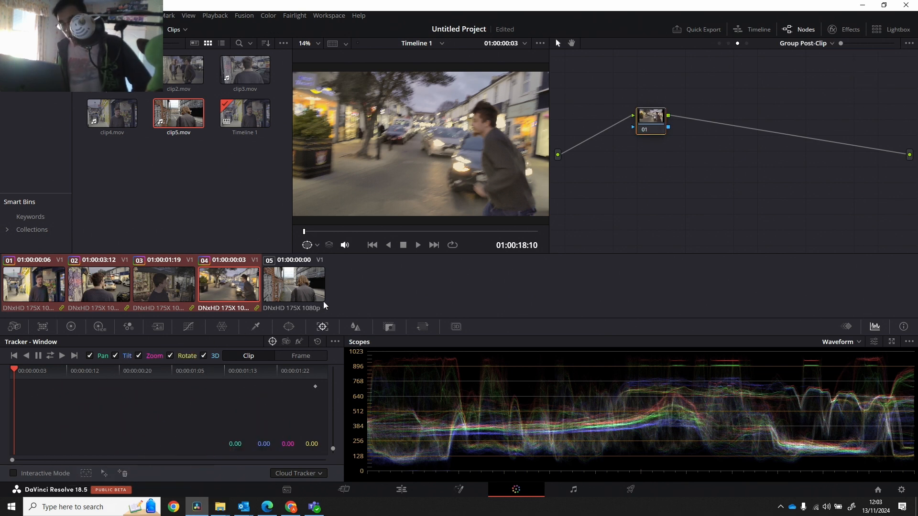
pyautogui.click(310, 301)
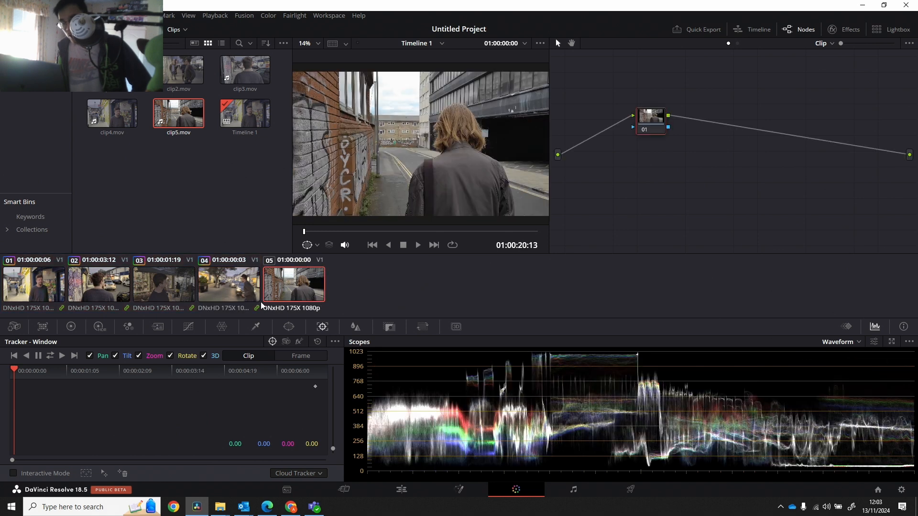
pyautogui.click(223, 304)
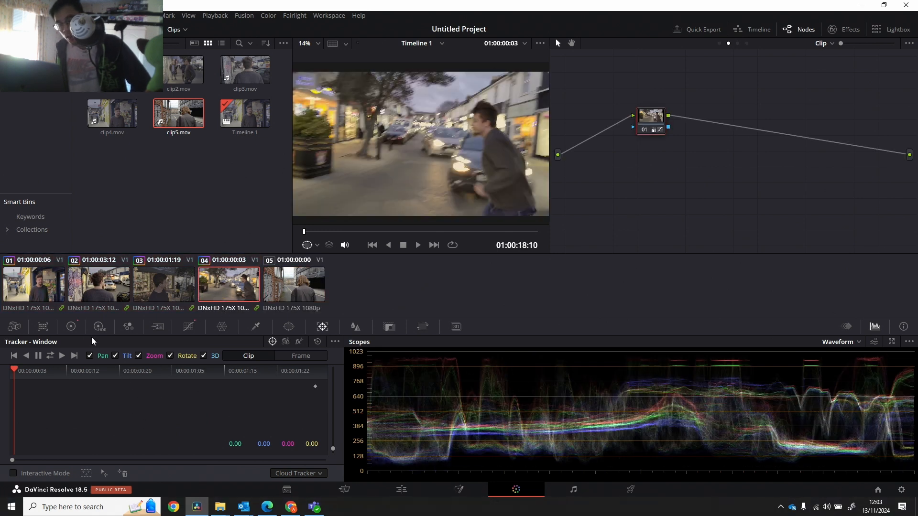
# Try an Offset of 30.08, 22.68 and 32.07 on clip 04's own clip-level node 01, and undo it.
pyautogui.click(71, 327)
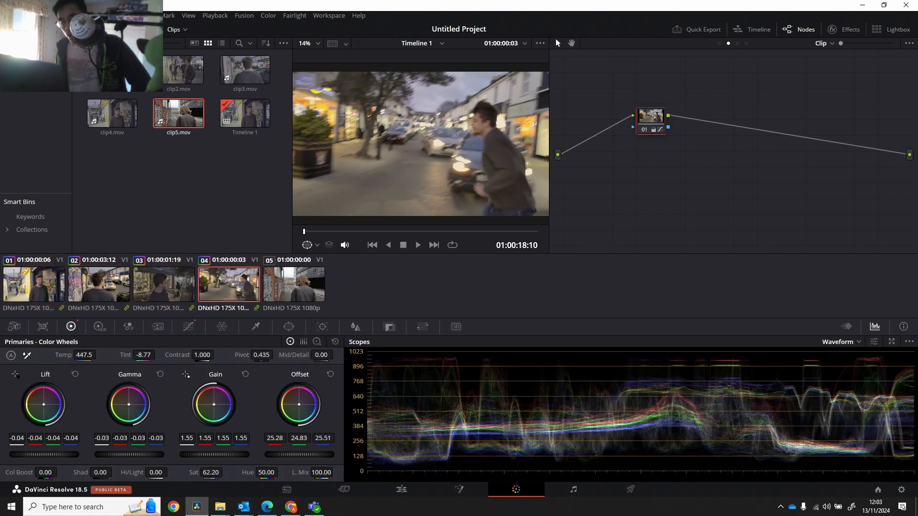
pyautogui.moveTo(299, 404); pyautogui.dragTo(300, 403)
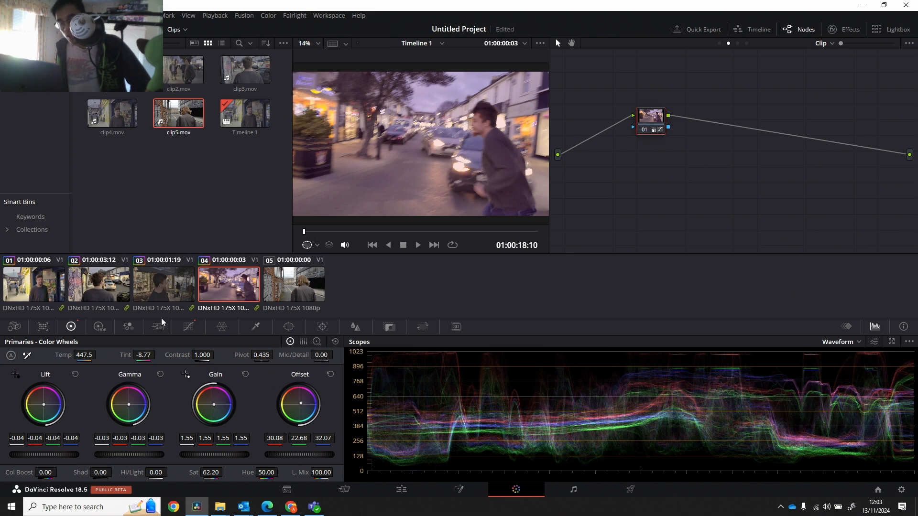
pyautogui.hotkey('ctrl', 'z')
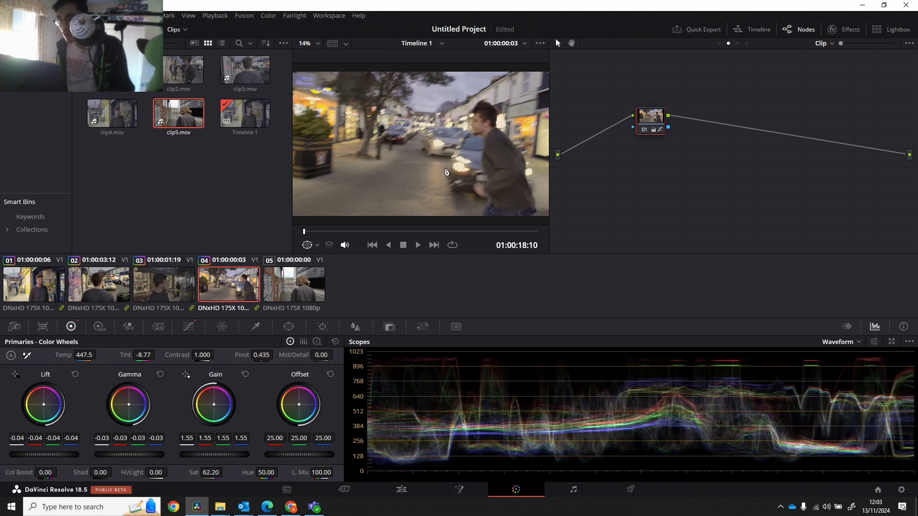
# In the Group Post-Clip graph, shift node 01's Offset toward purple to 36.81, 17.92 and 57.65, and review clip 04 up to 01:00:00:17.
pyautogui.click(821, 43)
pyautogui.click(831, 78)
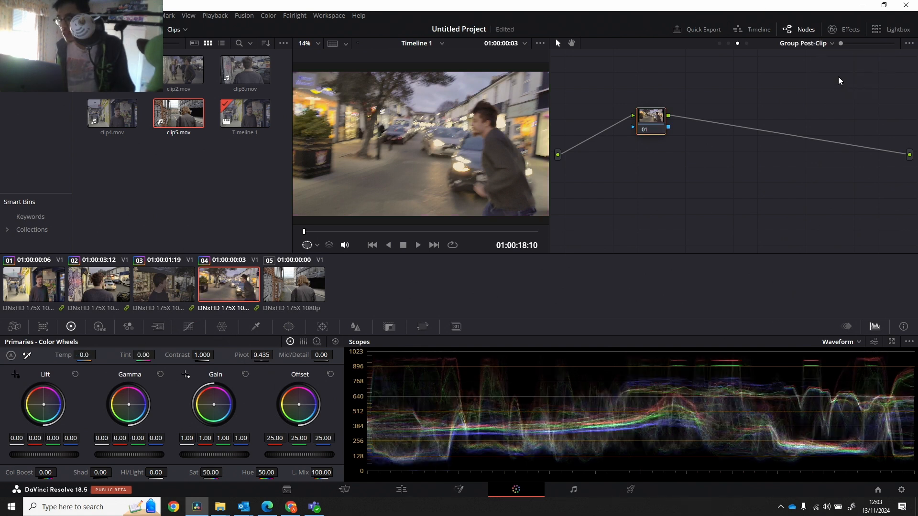
pyautogui.moveTo(302, 404); pyautogui.dragTo(309, 400)
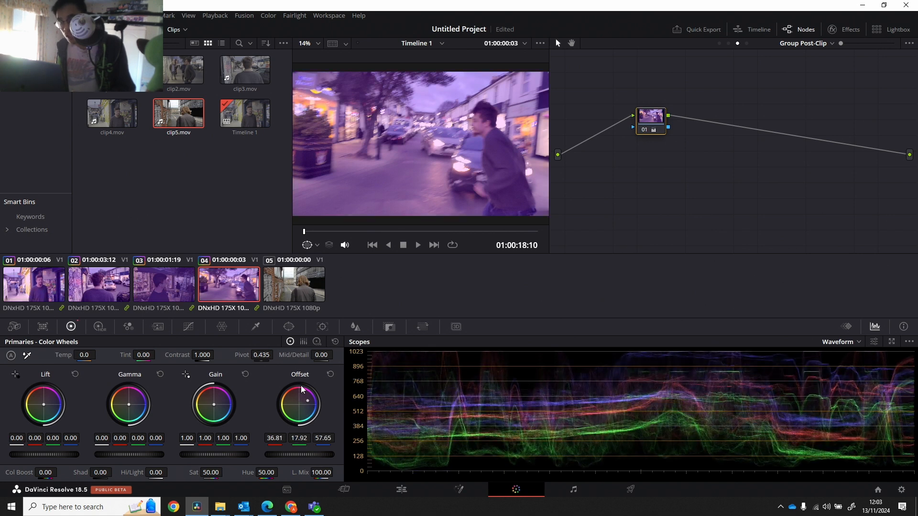
pyautogui.moveTo(316, 231); pyautogui.dragTo(351, 233)
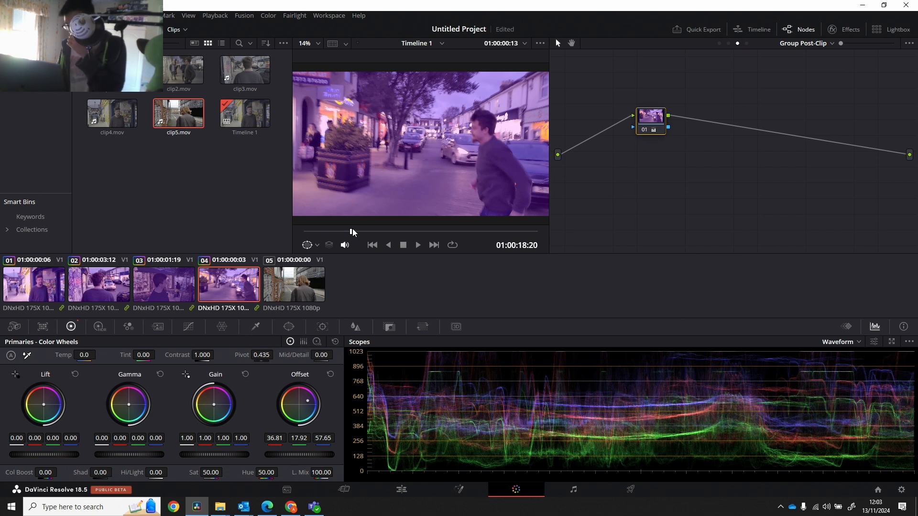
pyautogui.moveTo(352, 229); pyautogui.dragTo(371, 241)
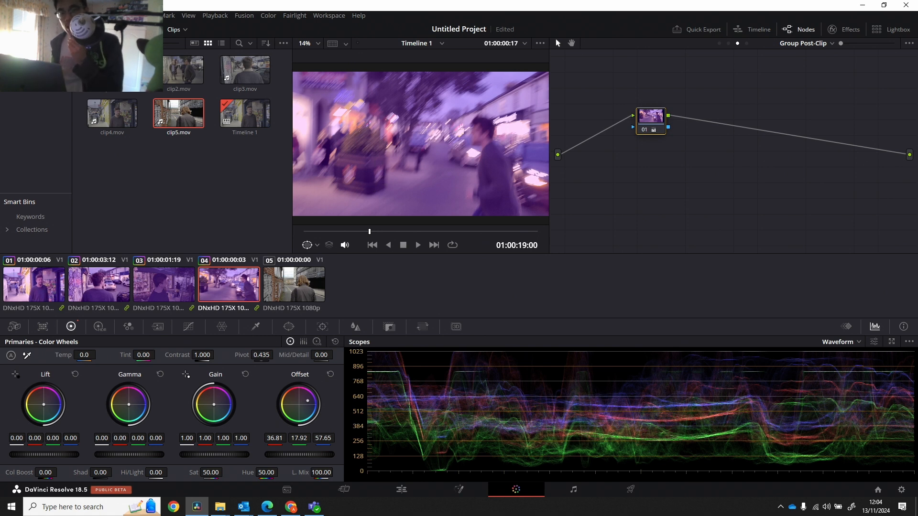
# Undo the group's purple Offset shift and preview the Blackmagic Design LUTs, including Blackmagic 4K Film to Rec709 v2, on the shot.
pyautogui.click(69, 29)
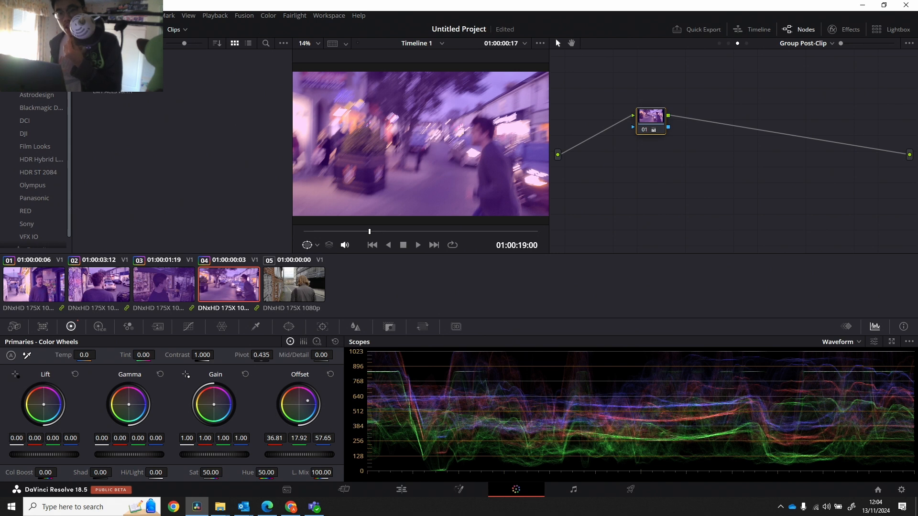
pyautogui.click(25, 82)
pyautogui.click(40, 106)
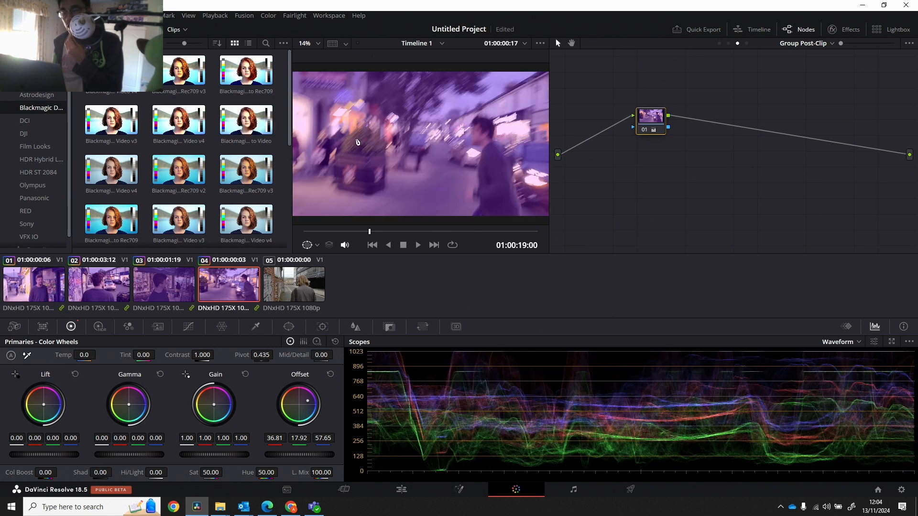
pyautogui.hotkey('ctrl', 'z')
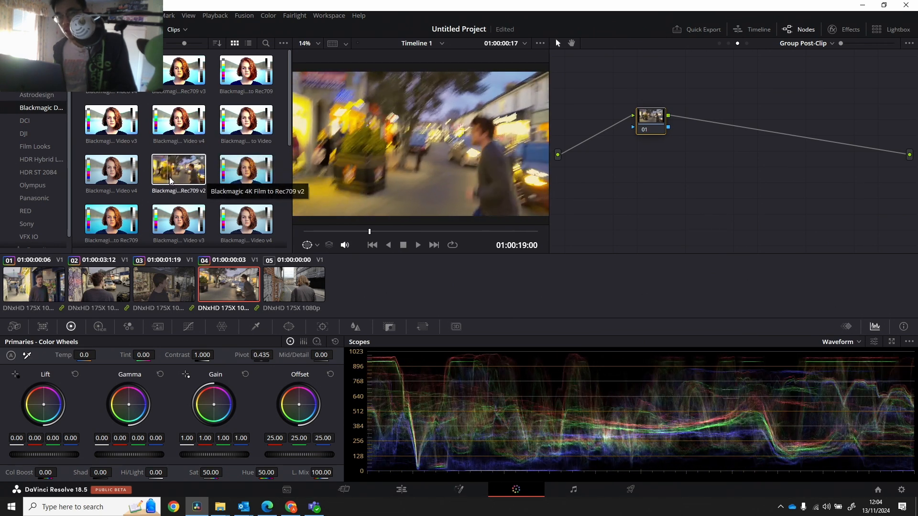
pyautogui.moveTo(170, 177); pyautogui.dragTo(181, 175)
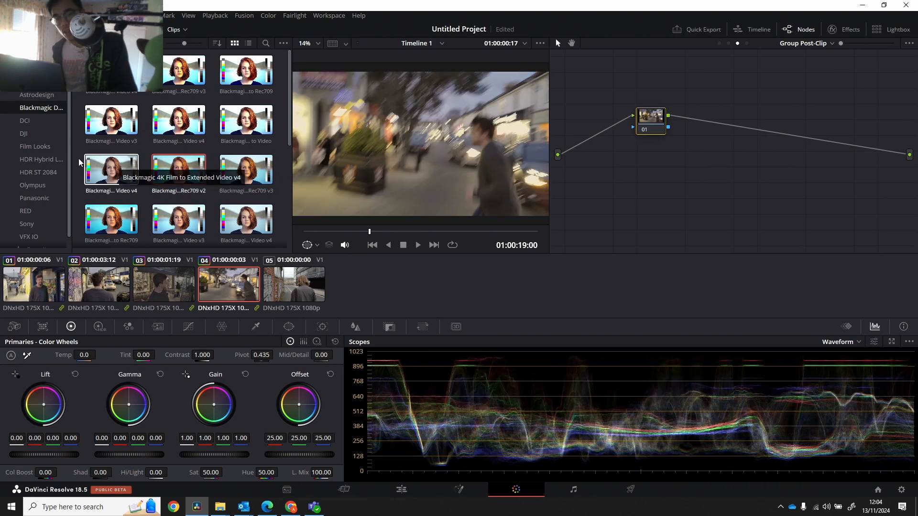
# Apply the DCI-P3 Fujifilm 3513DI D60 LUT from Film Looks to Group Post-Clip node 01, and review it through clip 04.
pyautogui.click(53, 147)
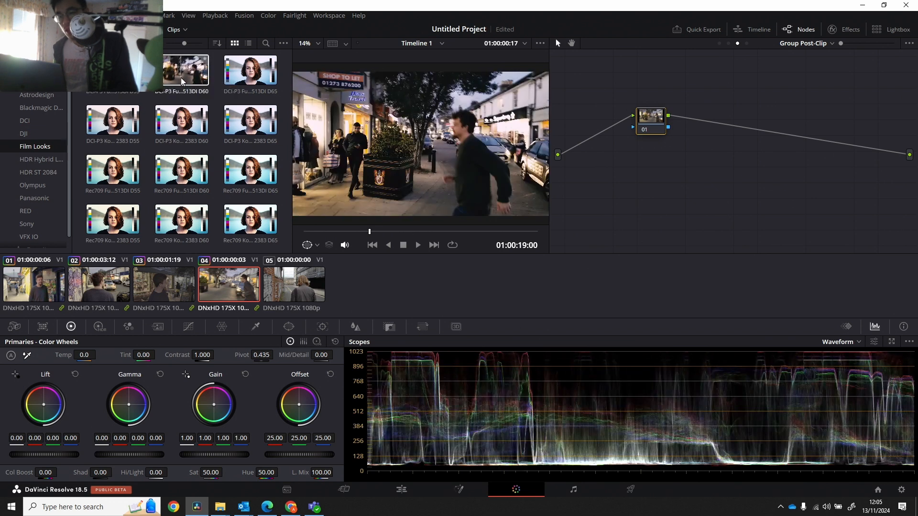
pyautogui.moveTo(218, 84); pyautogui.dragTo(652, 122)
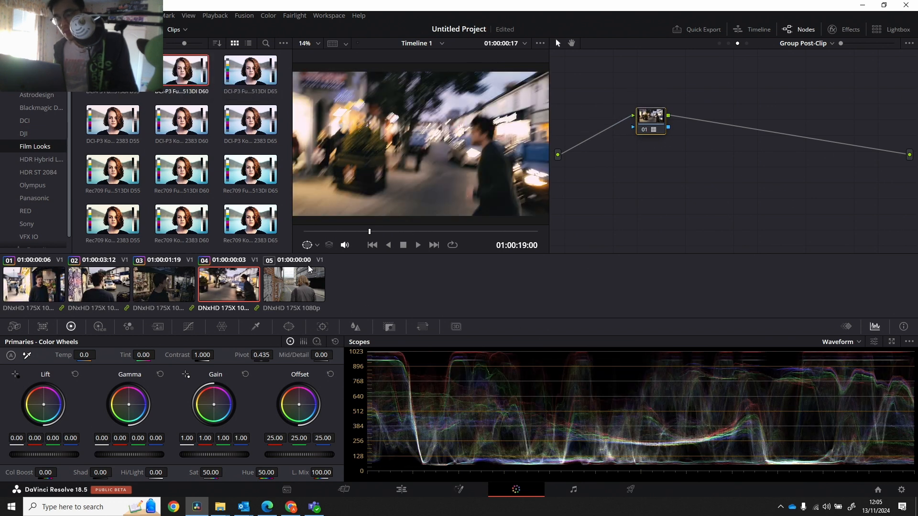
pyautogui.click(313, 232)
pyautogui.moveTo(314, 232); pyautogui.dragTo(516, 213)
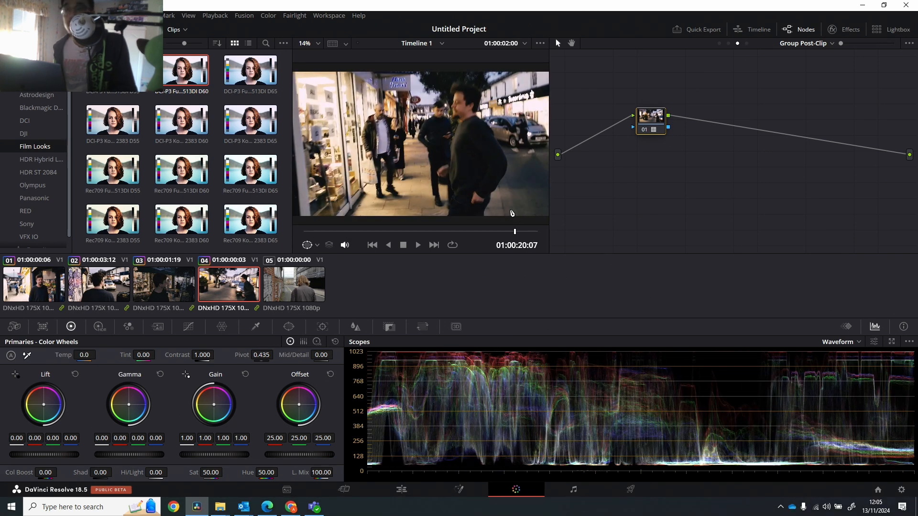